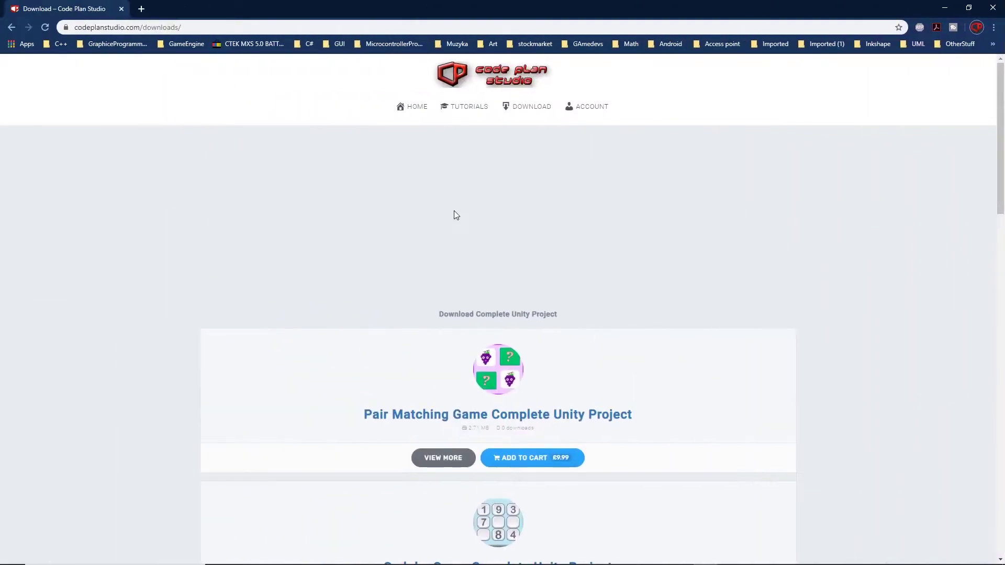
- On the Code Plan Studio downloads page, accept the Pair Matching Tutorial Graphics terms and close the form
click(530, 107)
scroll(628, 139, down, 20)
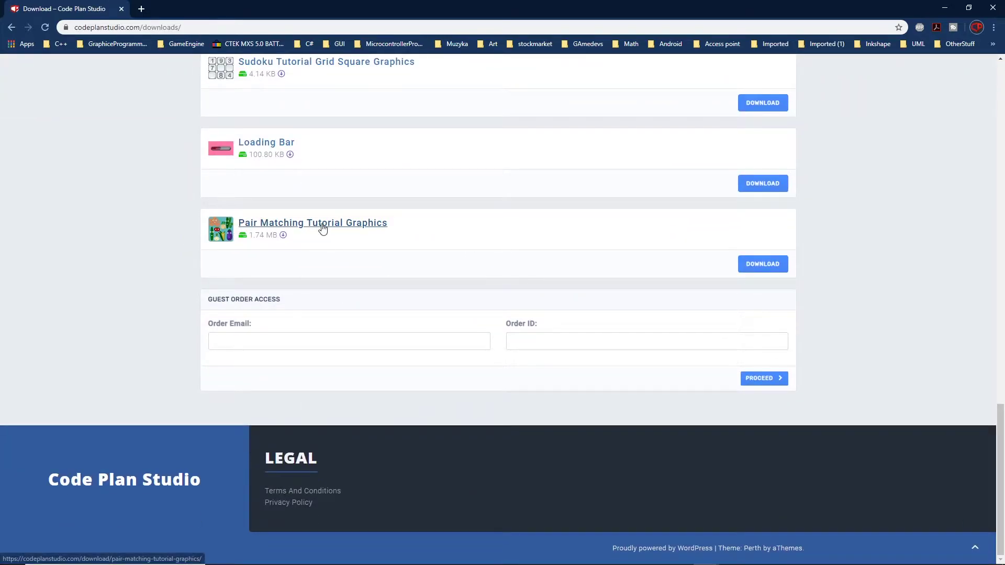
click(774, 265)
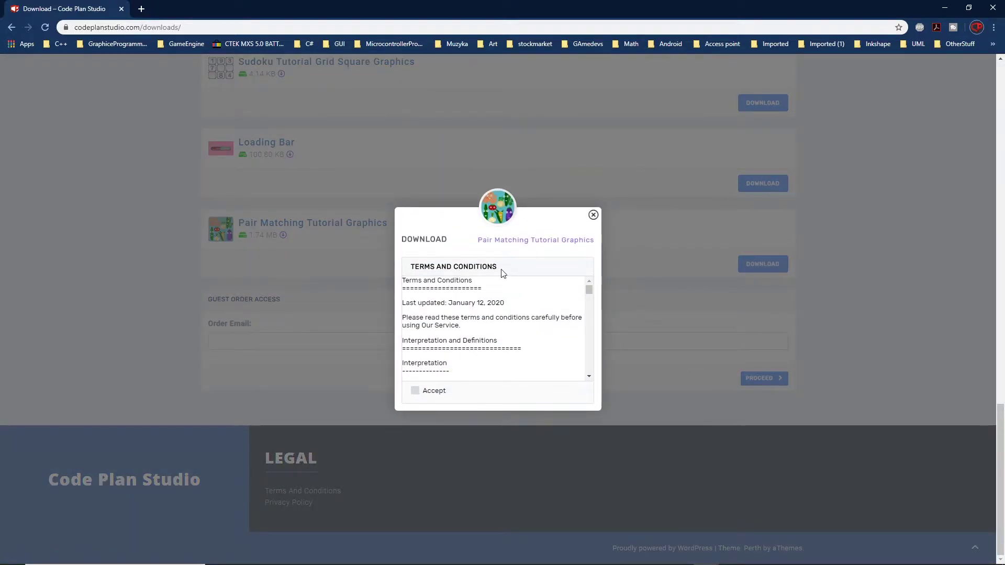
click(415, 391)
click(430, 385)
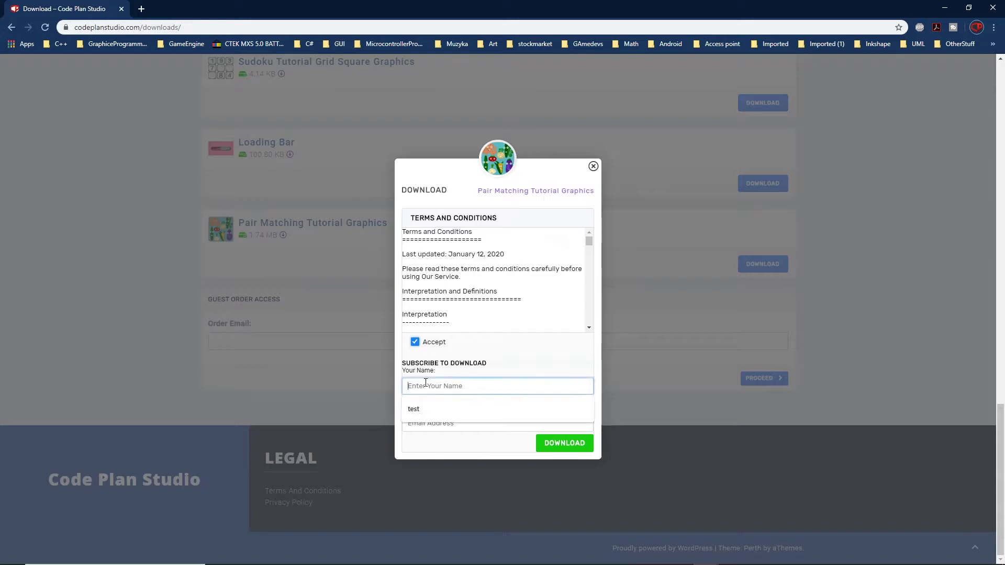
click(392, 388)
click(767, 264)
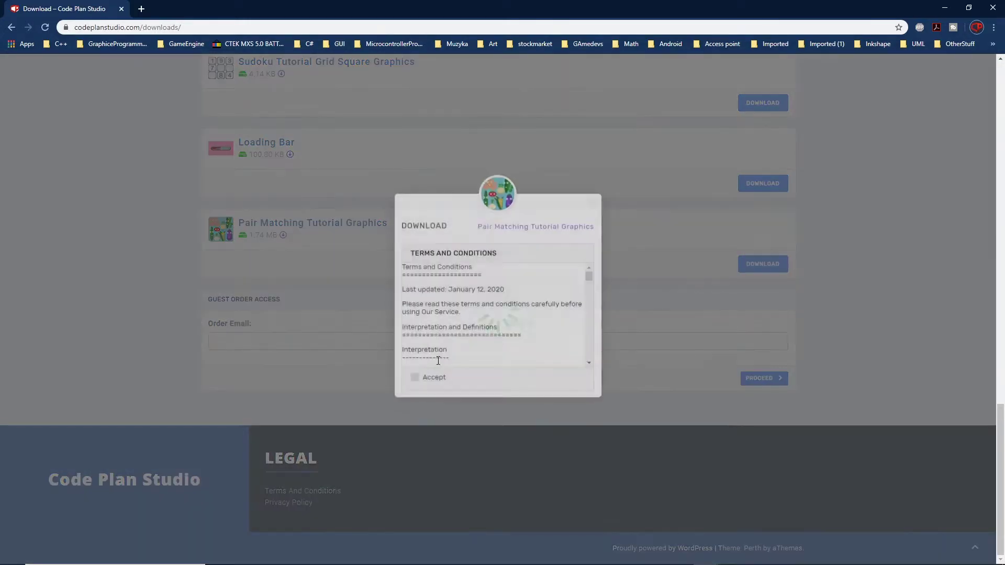
click(417, 390)
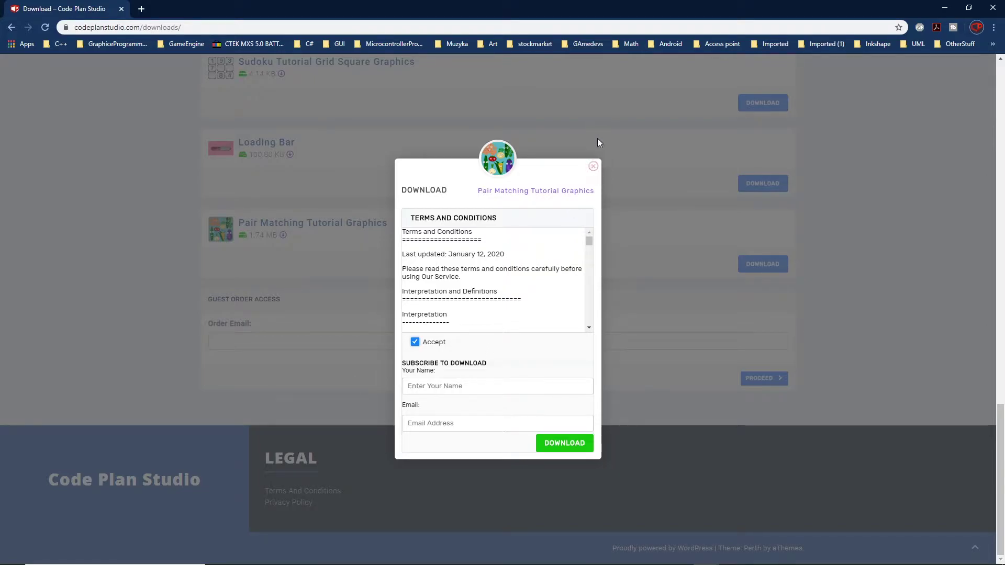
click(593, 165)
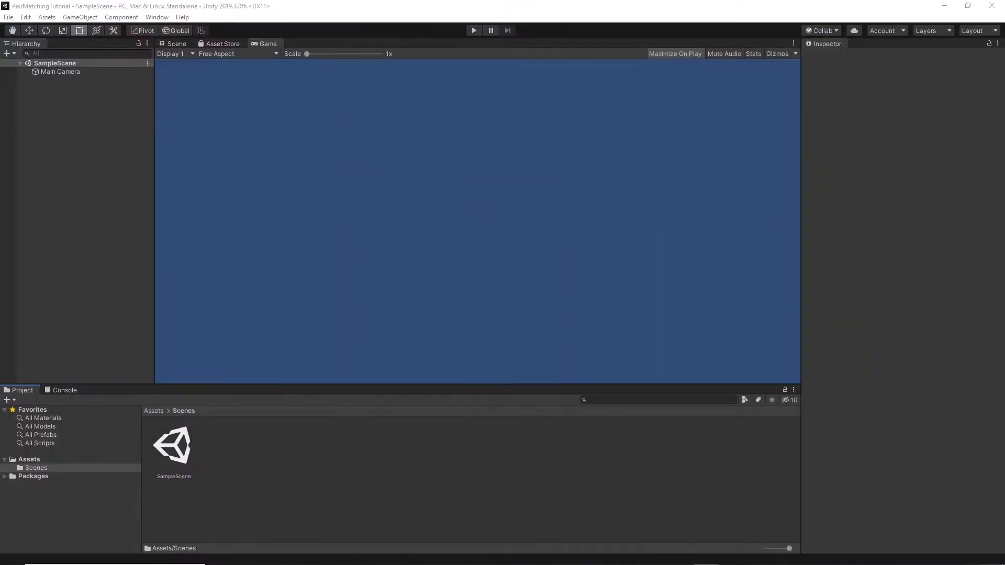
- In File Explorer, cut PairMatchingGameAssets.zip
key(super+e)
drag(733, 89, 378, 56)
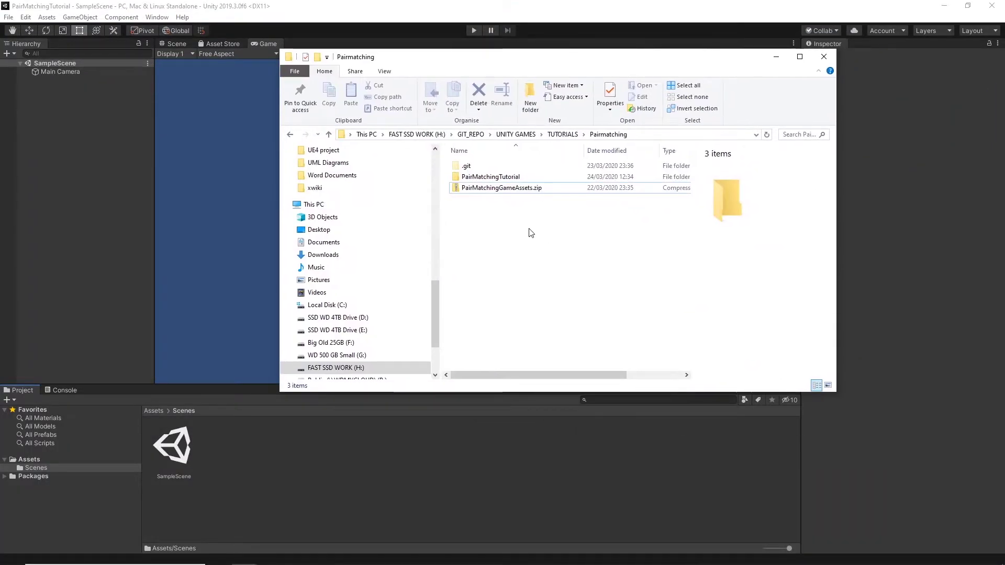
click(473, 188)
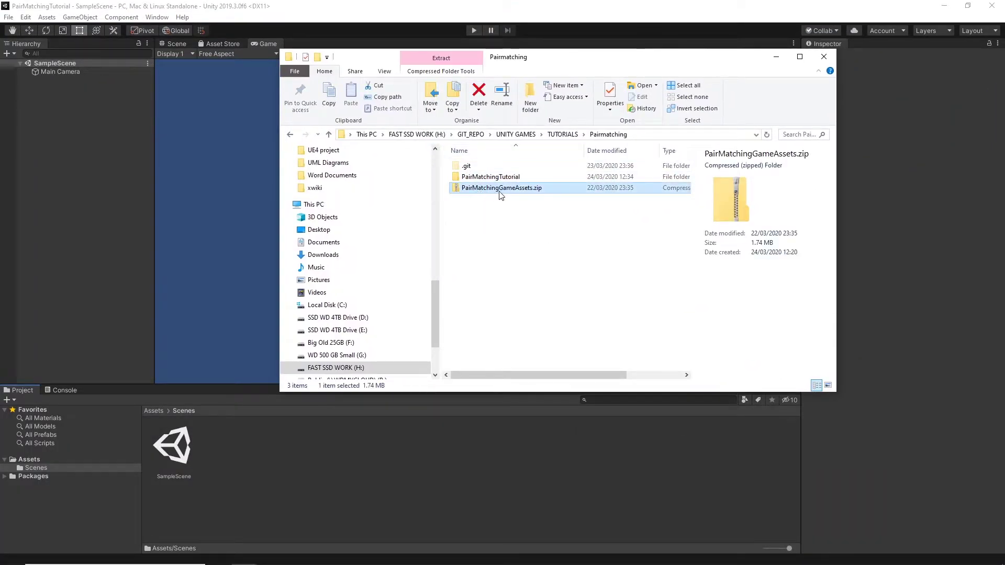
click(466, 190)
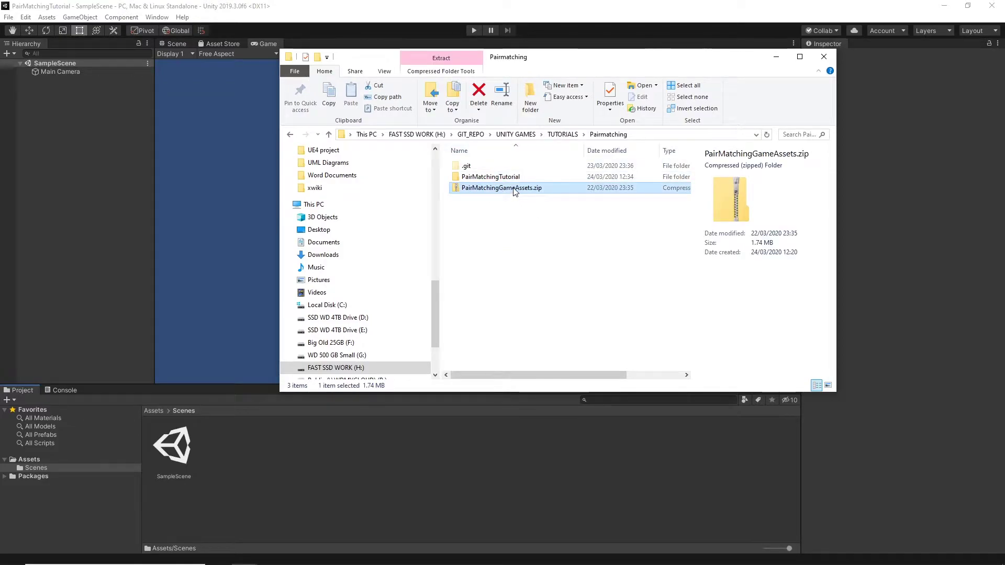
right_click(512, 188)
click(536, 414)
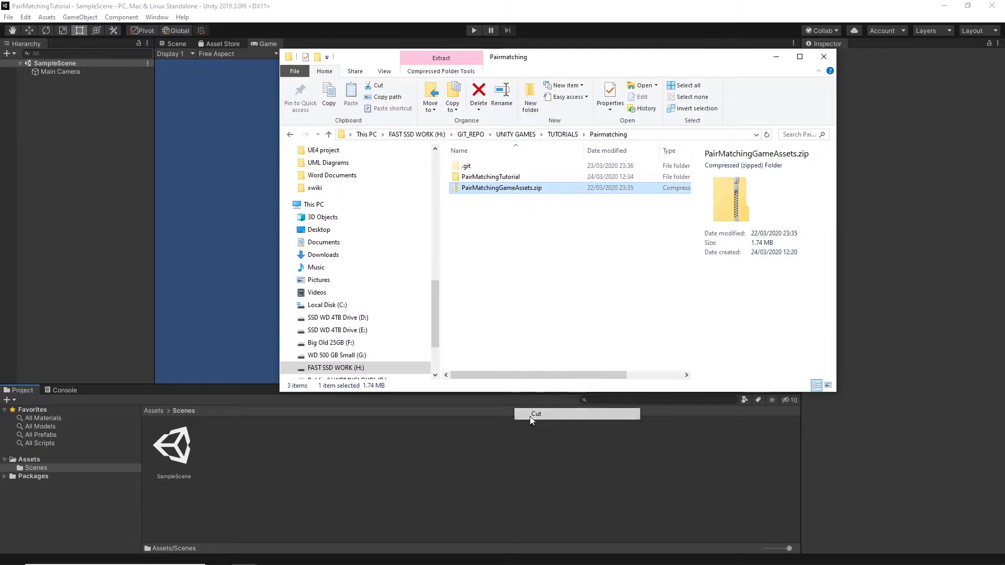
click(497, 288)
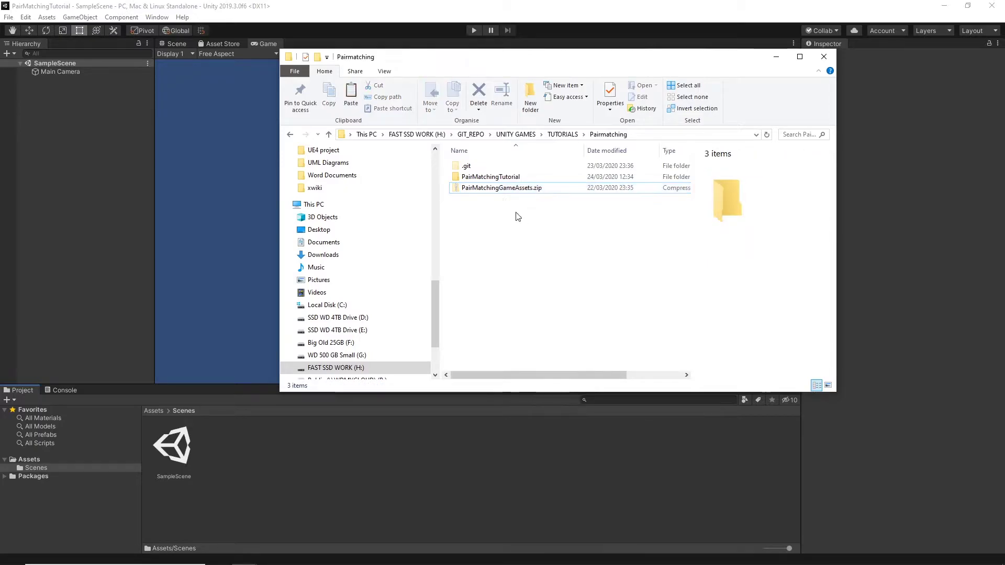
- Paste the zip into the PairMatchingTutorial project's Assets folder
click(470, 179)
double_click(469, 180)
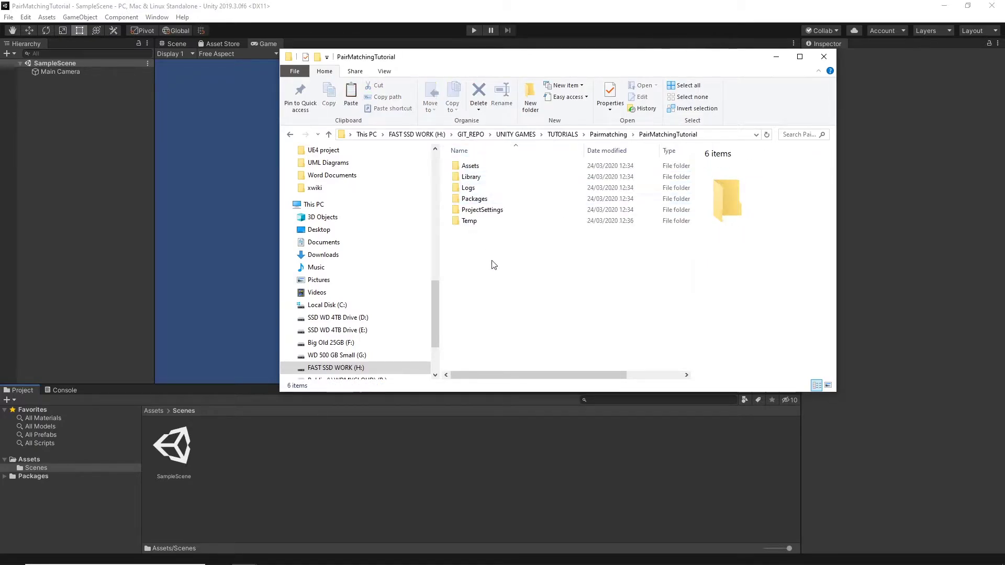
double_click(475, 167)
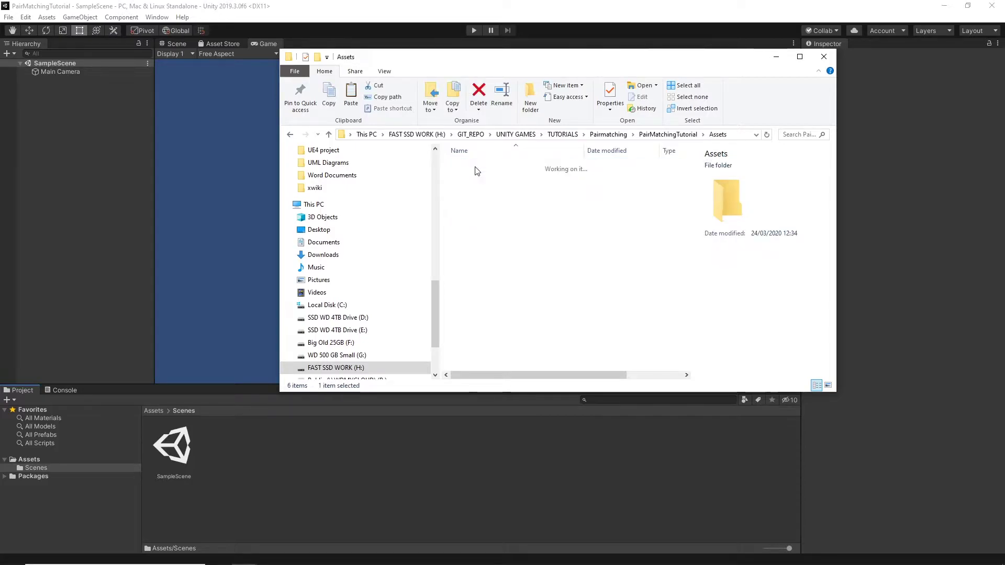
right_click(489, 217)
click(518, 289)
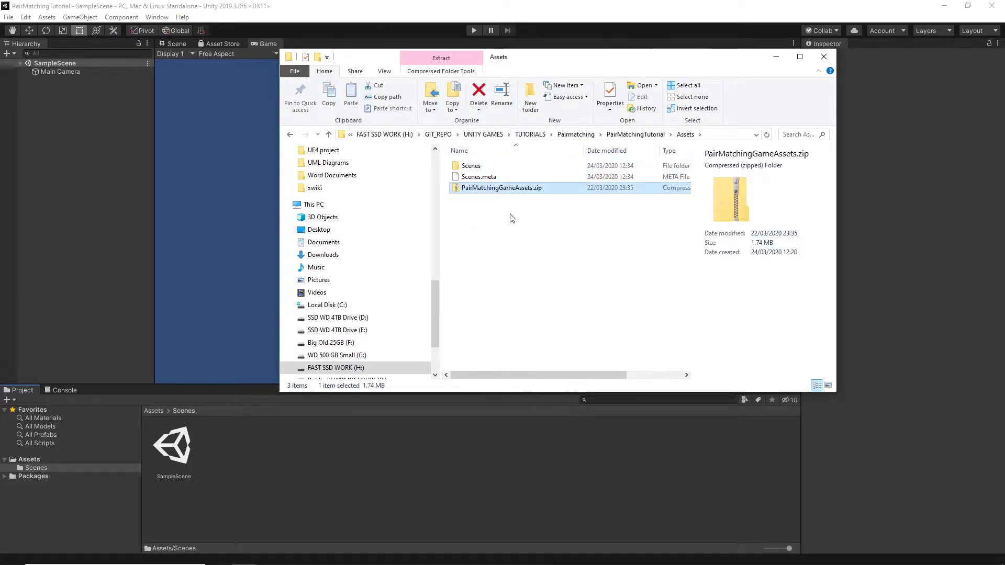
- Extract the zip into a PairMatchingGameAssets folder inside Assets
right_click(462, 189)
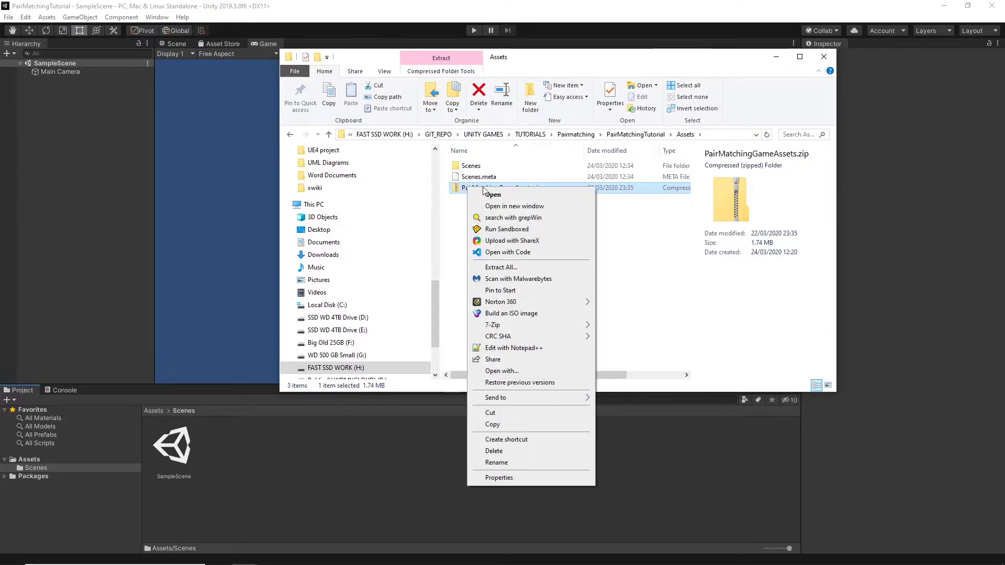
click(500, 267)
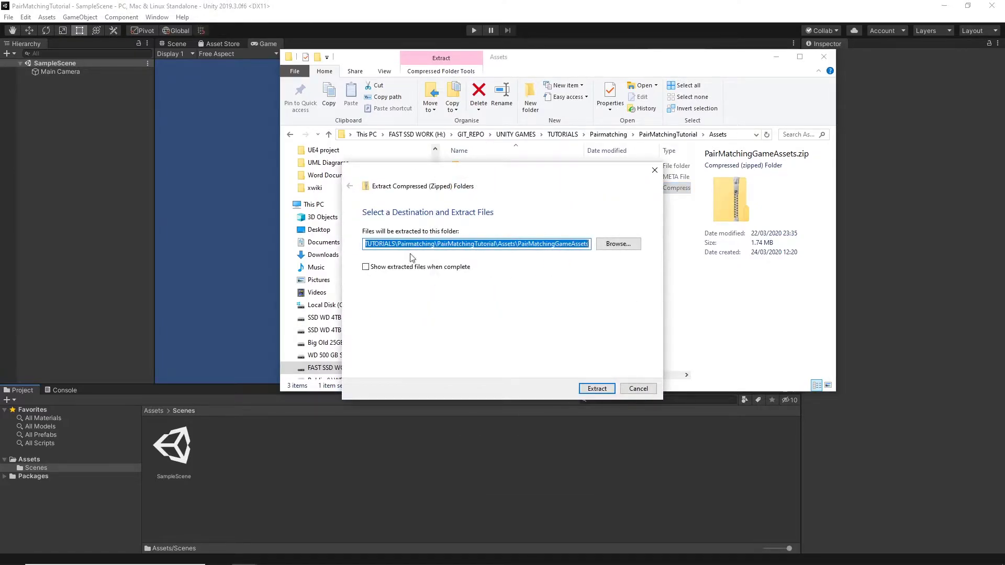
click(597, 389)
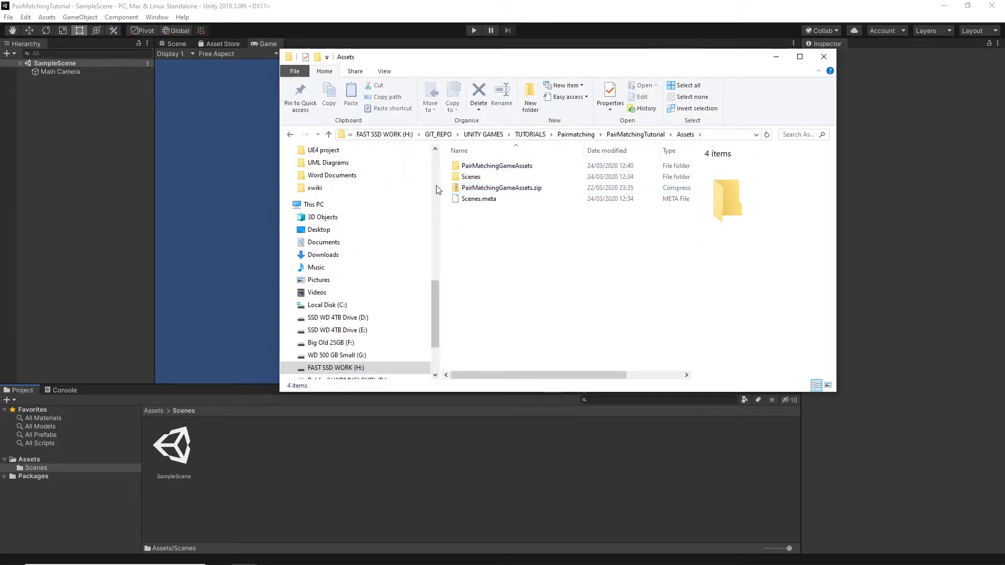
click(510, 167)
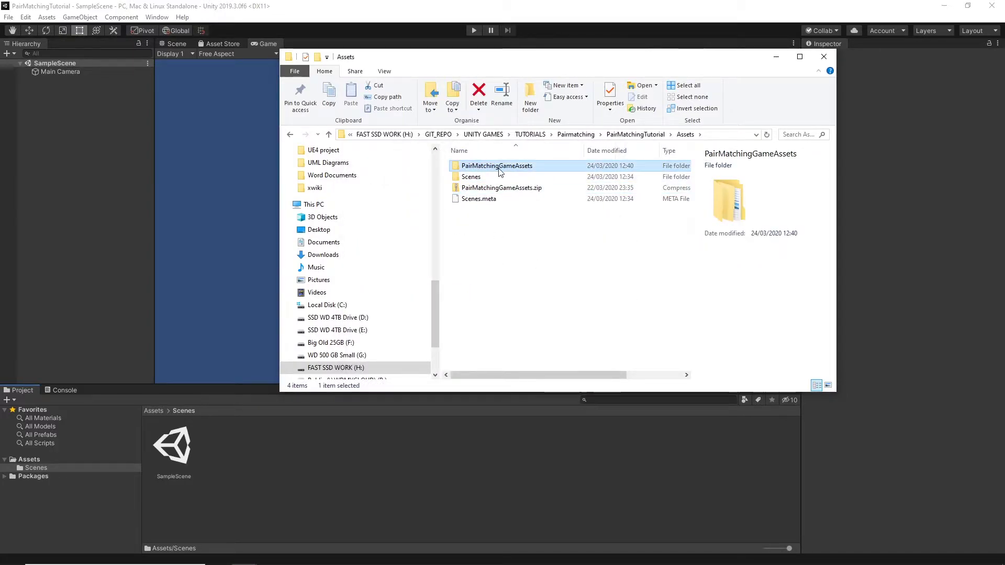
click(507, 236)
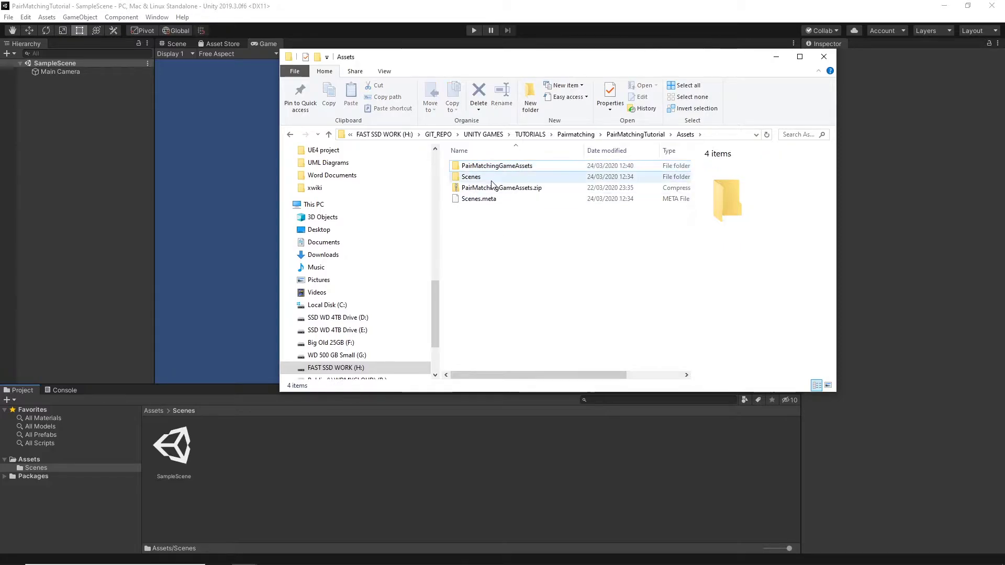
- Permanently delete PairMatchingGameAssets.zip
click(515, 195)
key(shift+Delete)
key(Return)
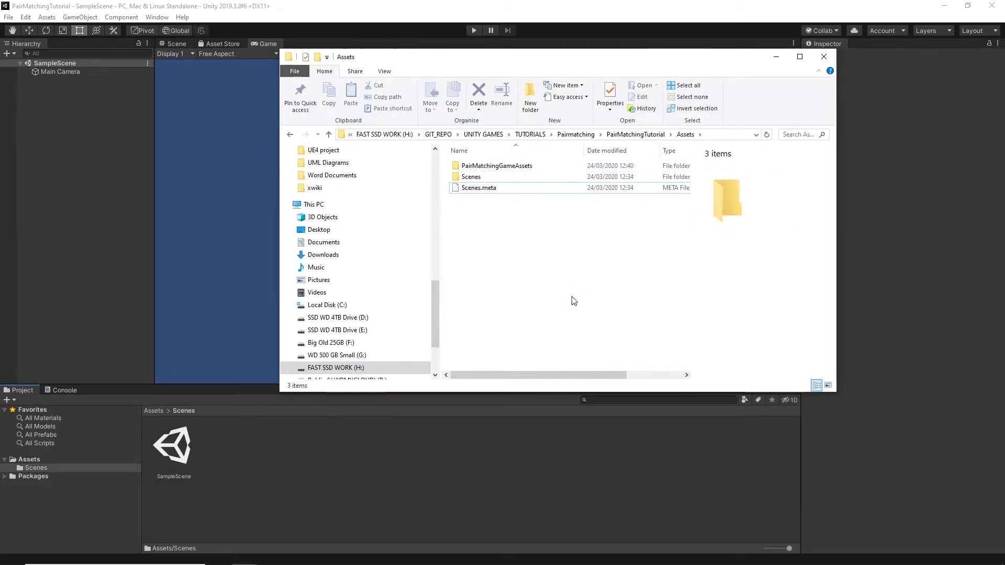
- Move Graphics, Sounds and LICENSE from the nested PairMatchingGameAssets folder up into Assets
click(498, 166)
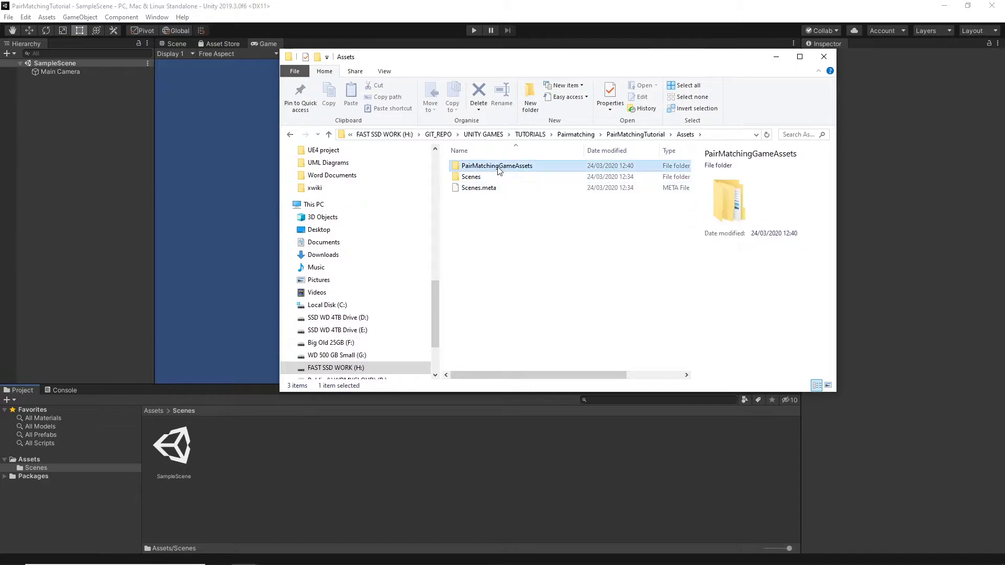
double_click(499, 168)
double_click(497, 166)
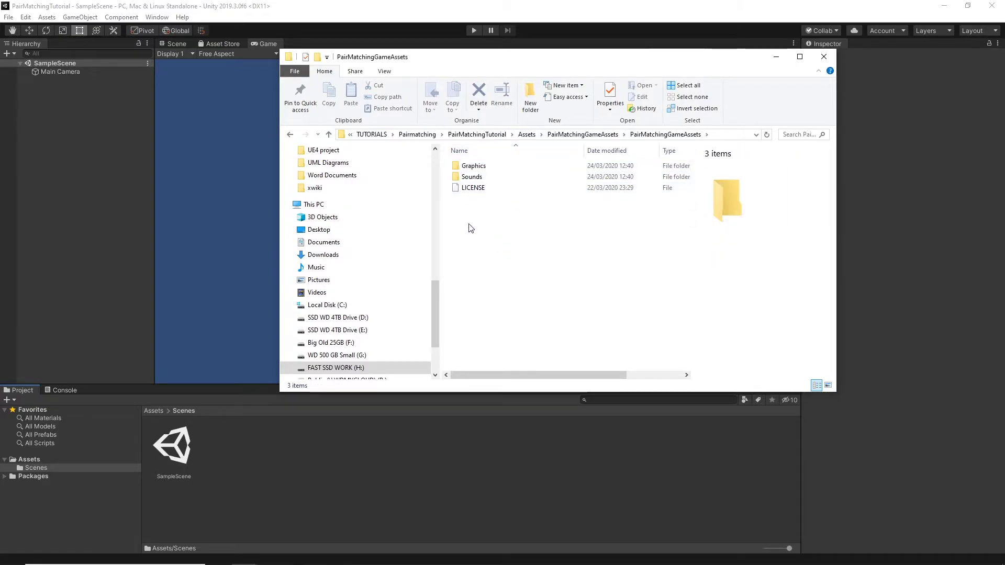
drag(525, 219, 443, 144)
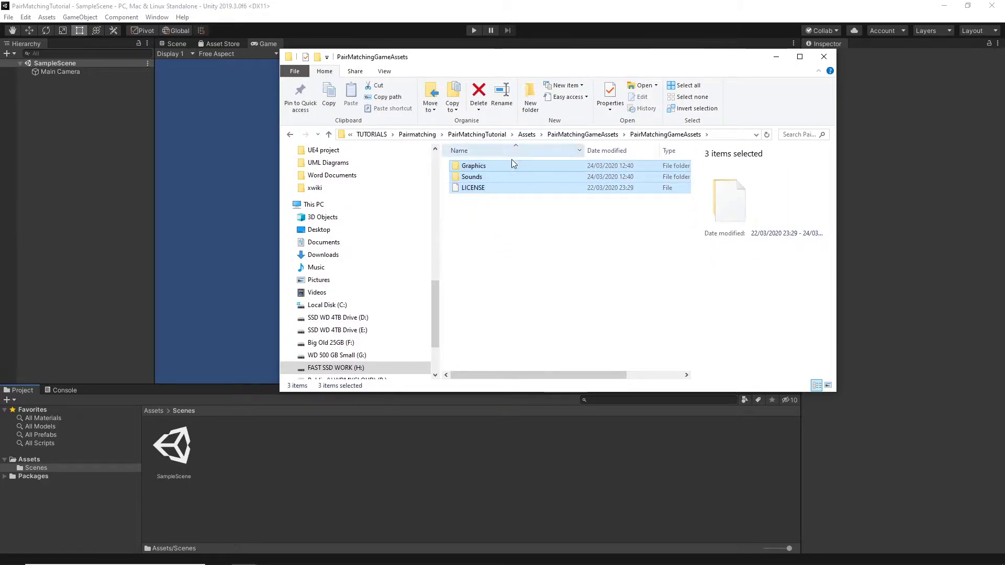
right_click(482, 177)
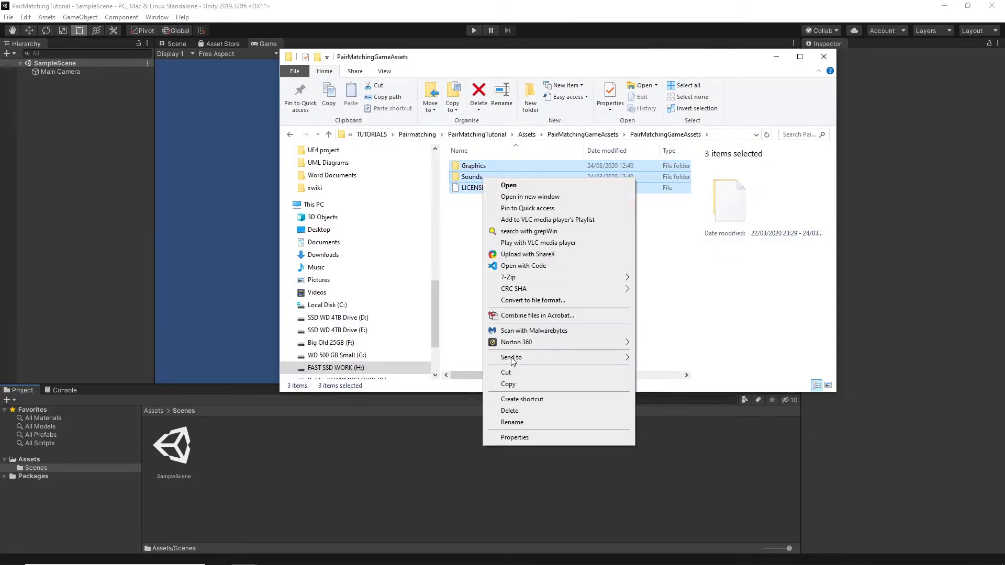
click(506, 372)
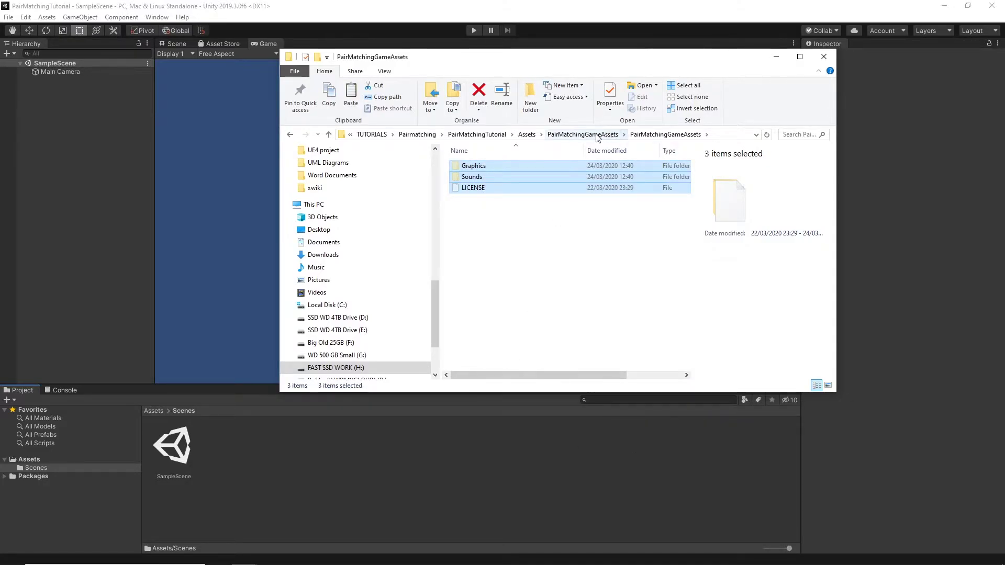
click(526, 134)
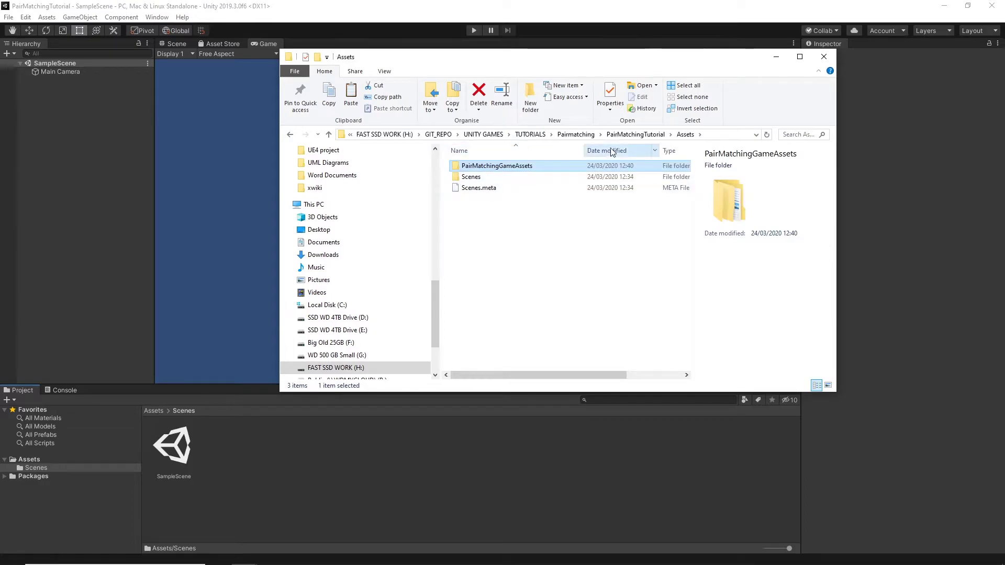
right_click(501, 218)
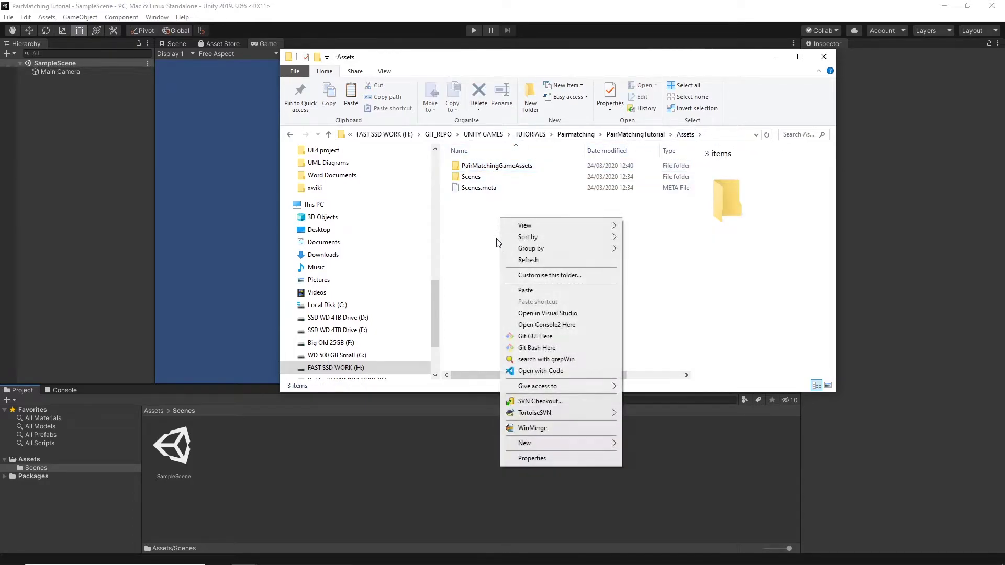
click(519, 286)
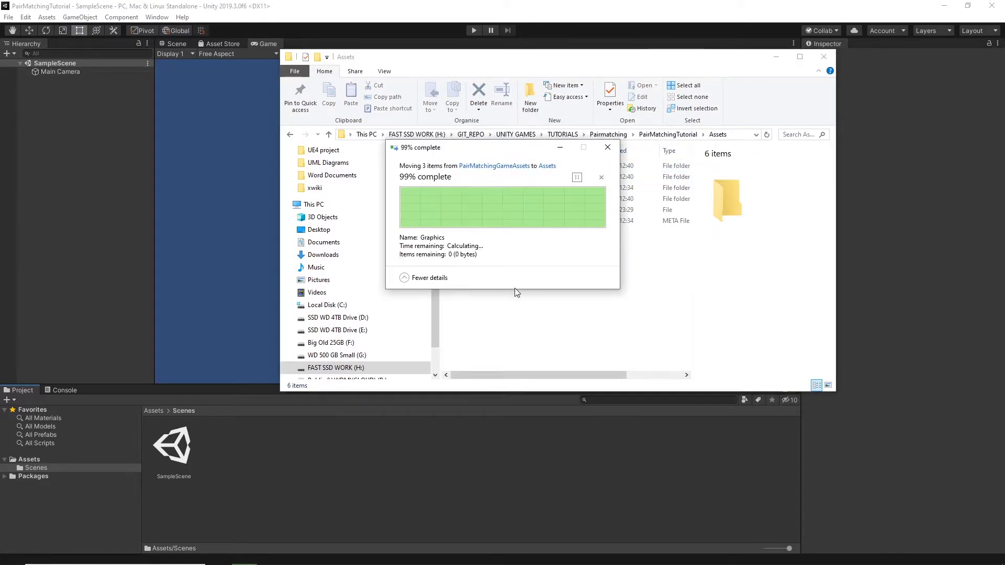
click(516, 286)
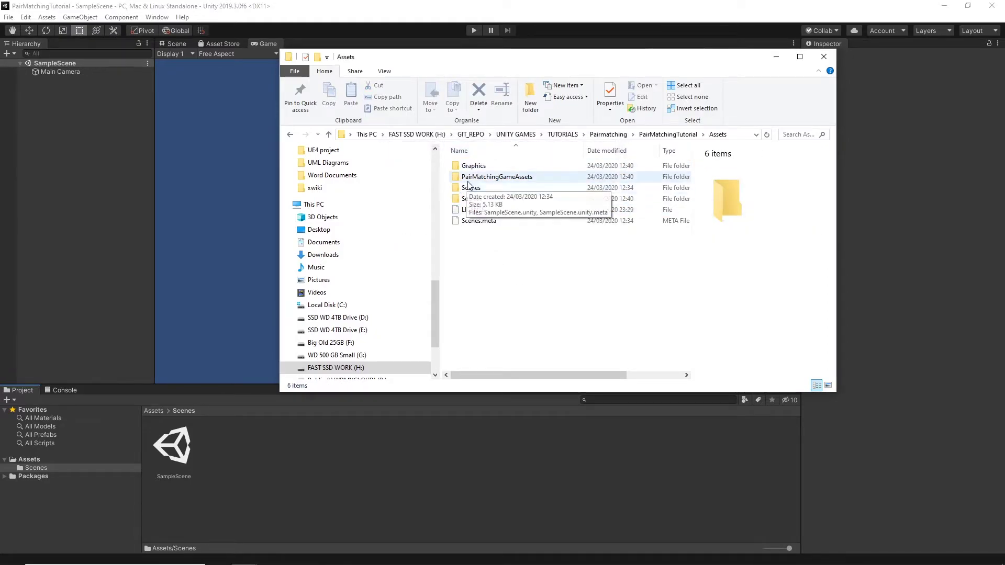
- Delete the empty PairMatchingGameAssets folder, check the remaining items, and return to Unity
click(497, 178)
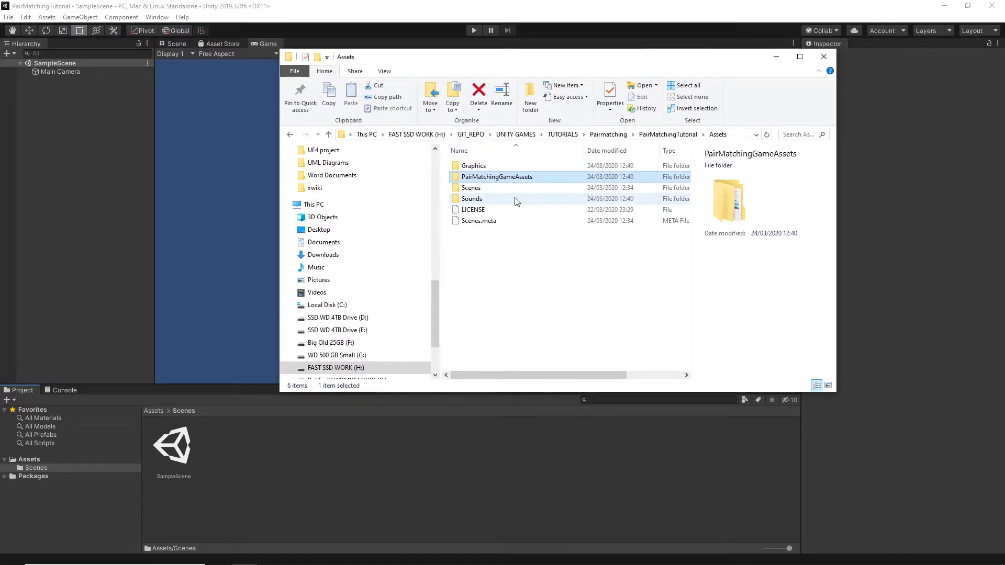
key(Delete)
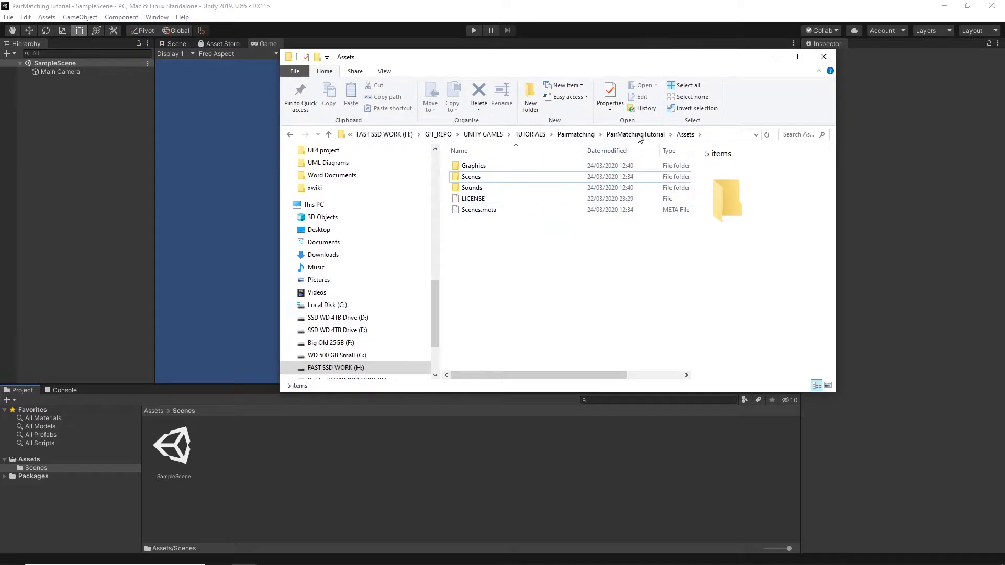
click(469, 166)
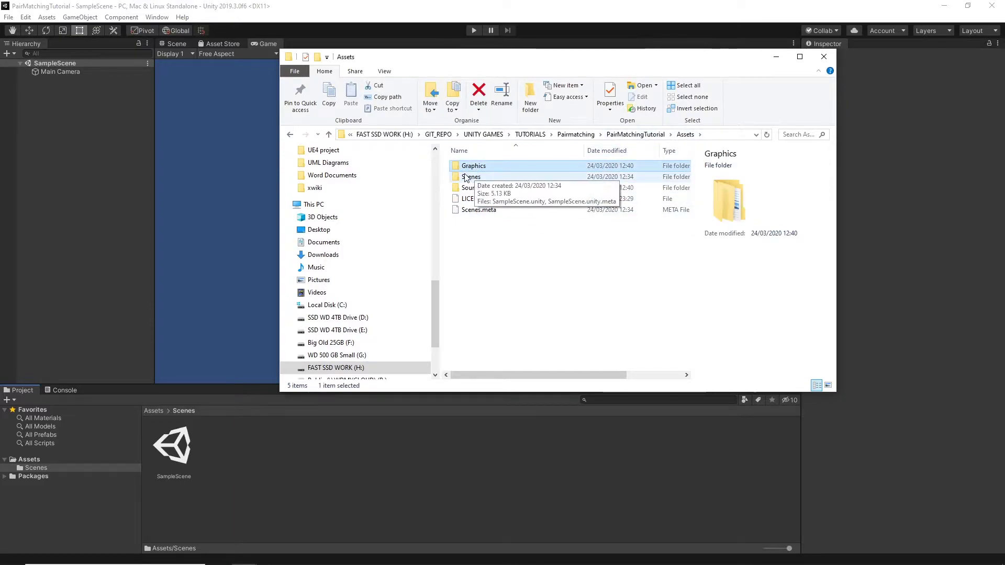
key(Down)
key(Down)
key(Down)
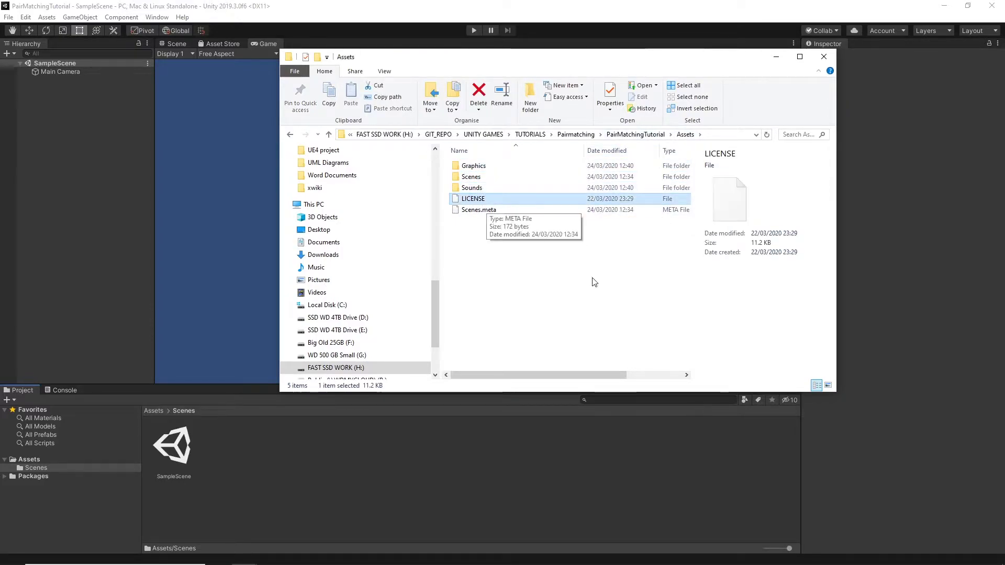
click(606, 291)
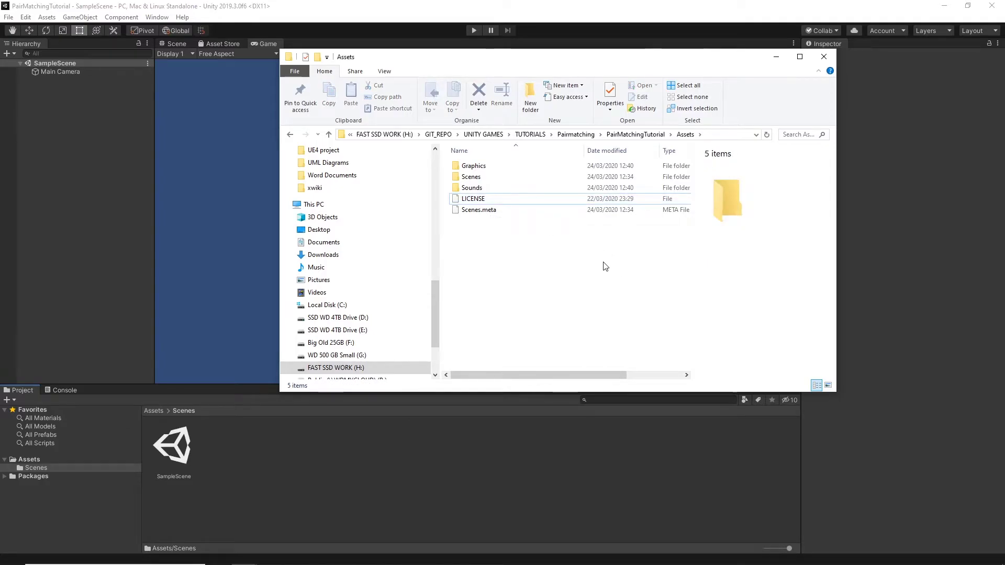
click(591, 15)
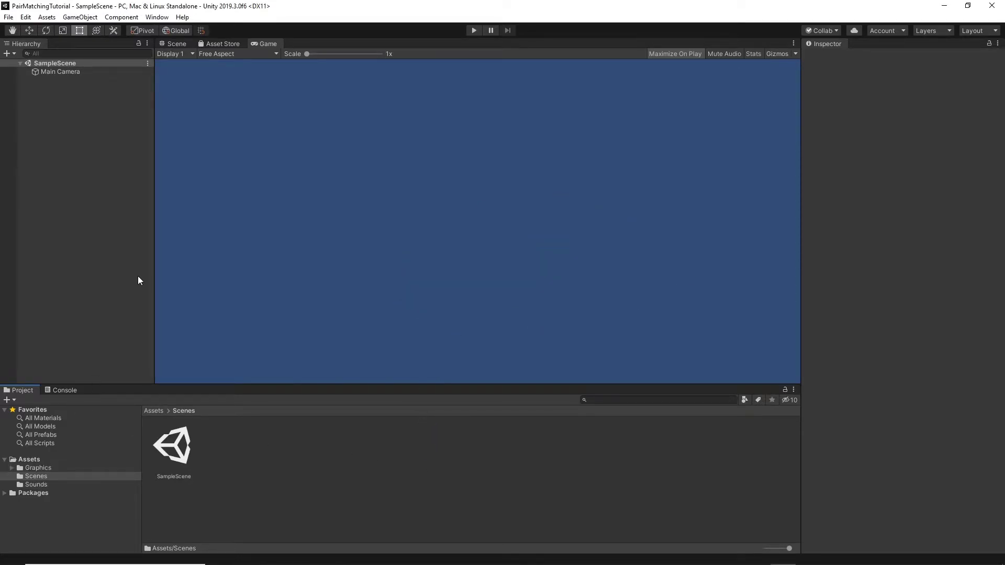
- Browse the imported Graphics, GameUIGraphics and Sounds folders in the Project window
click(34, 469)
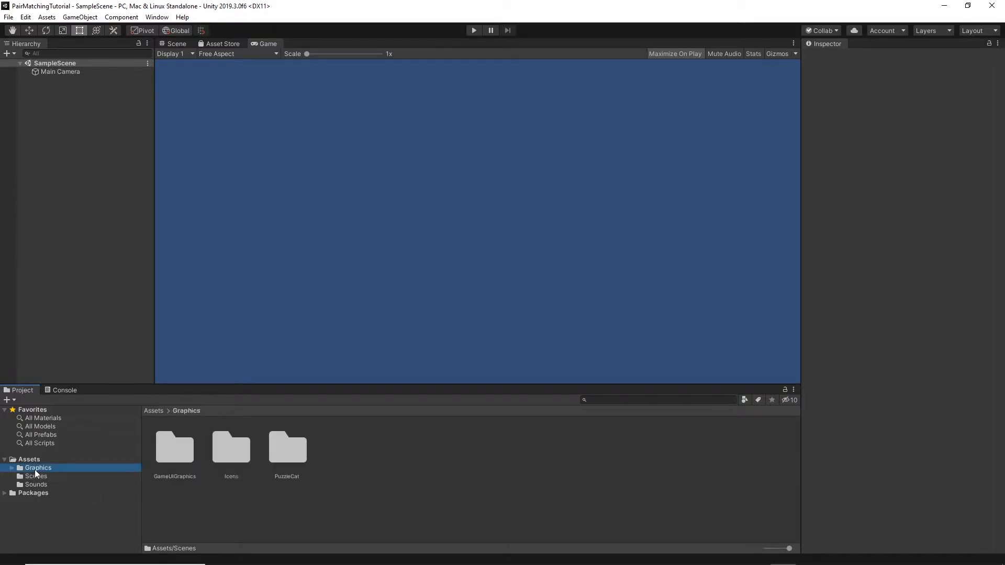
double_click(155, 466)
scroll(571, 451, down, 3)
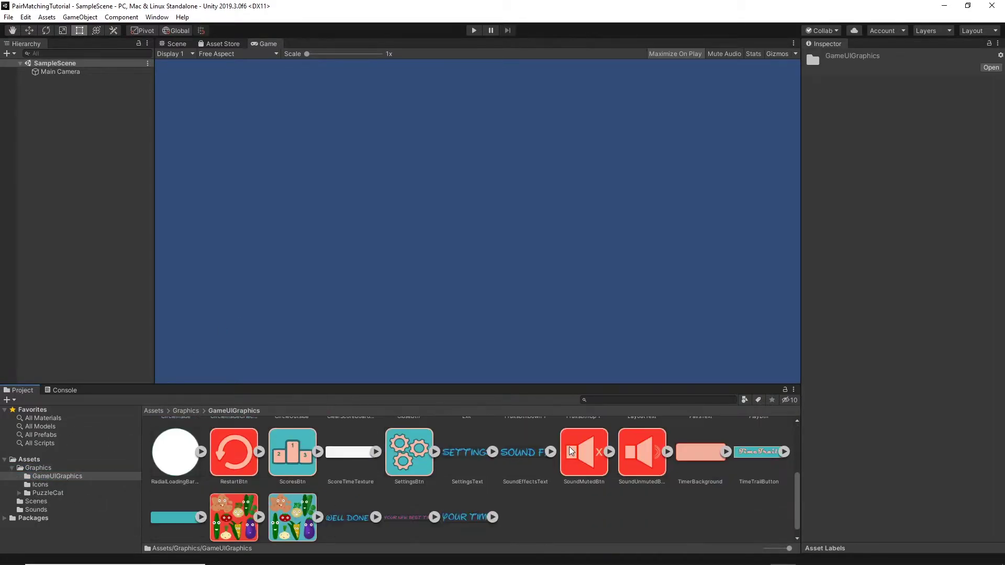
click(32, 510)
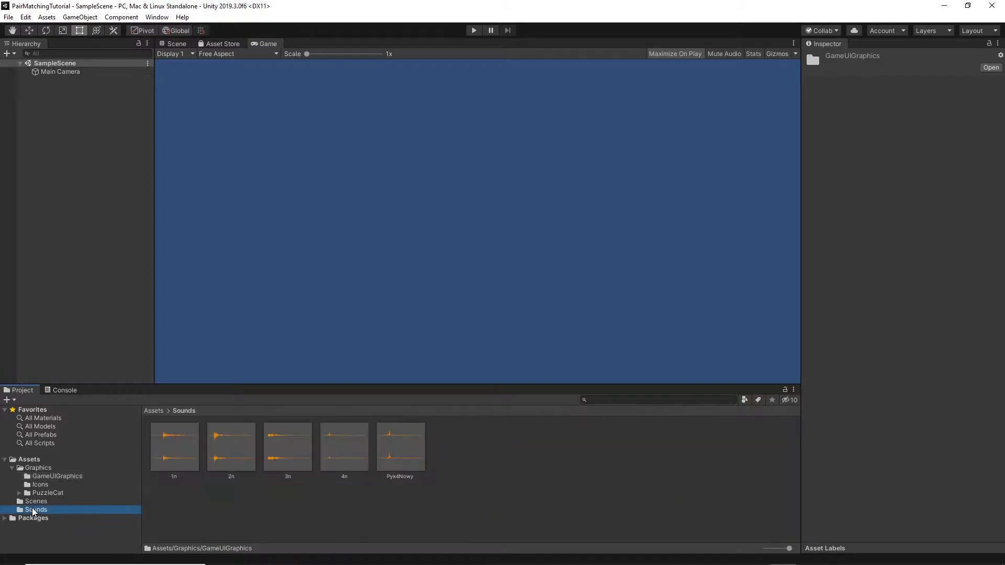
click(33, 469)
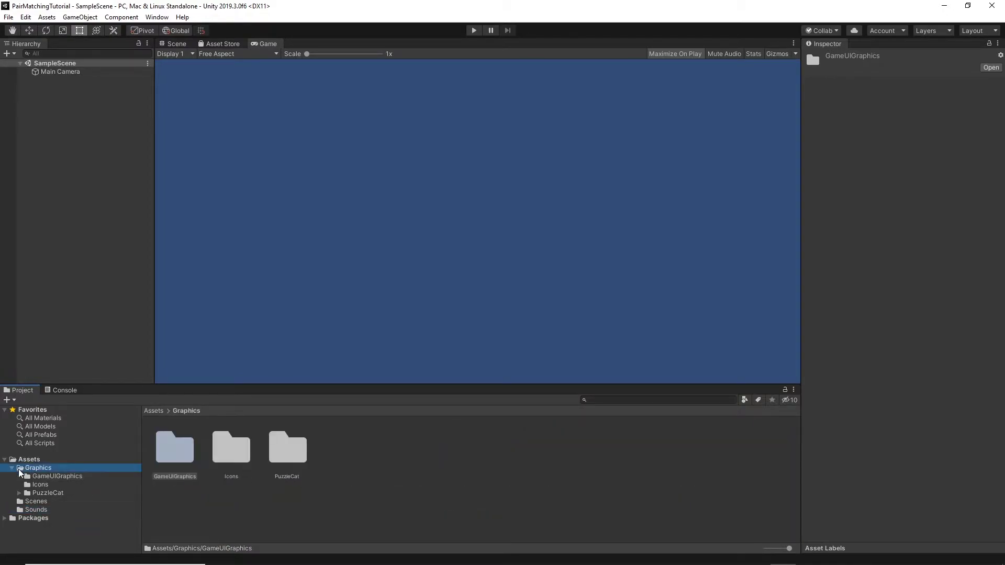
click(12, 468)
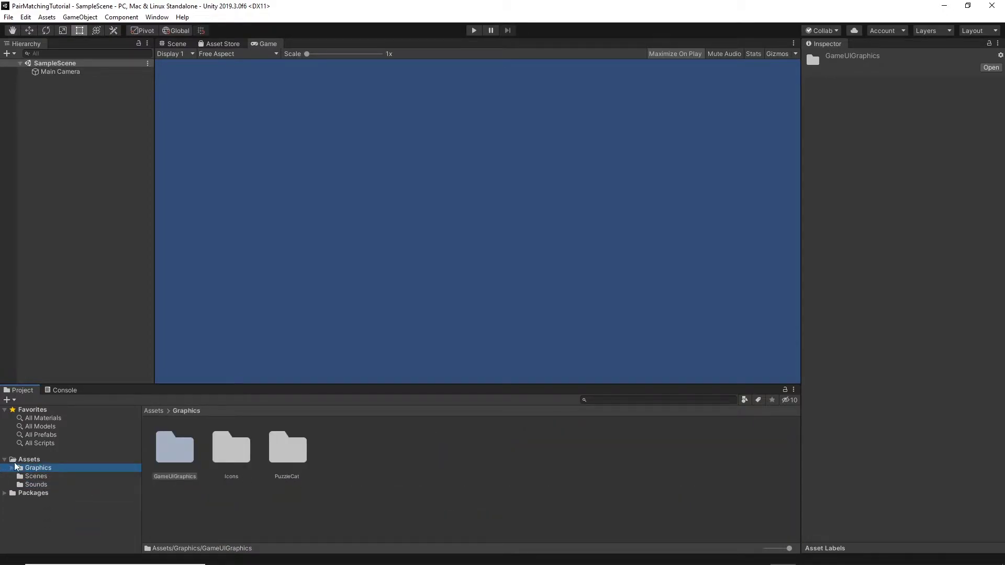
- Create a new folder named Scripts in Assets
click(23, 460)
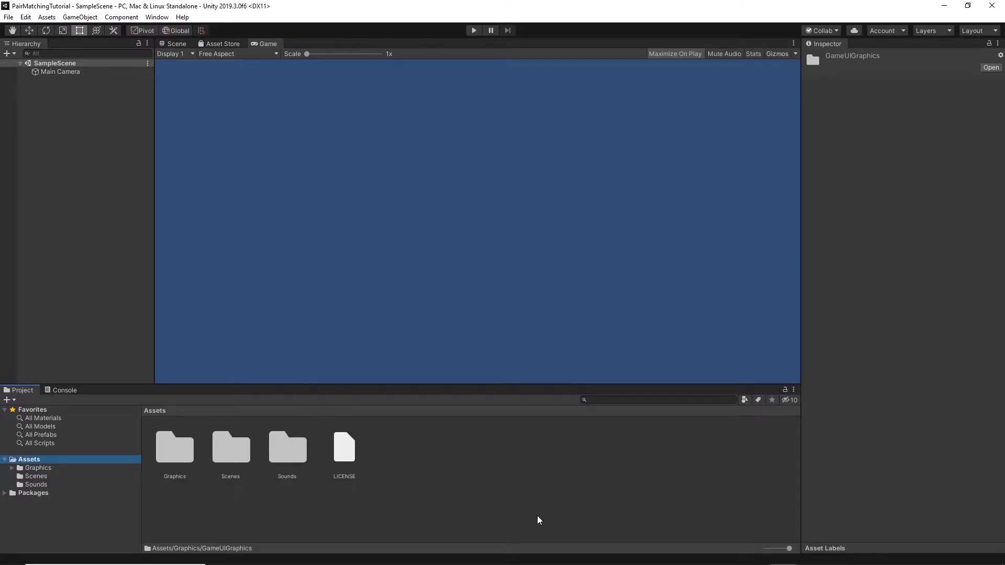
right_click(441, 453)
mouse_move(503, 187)
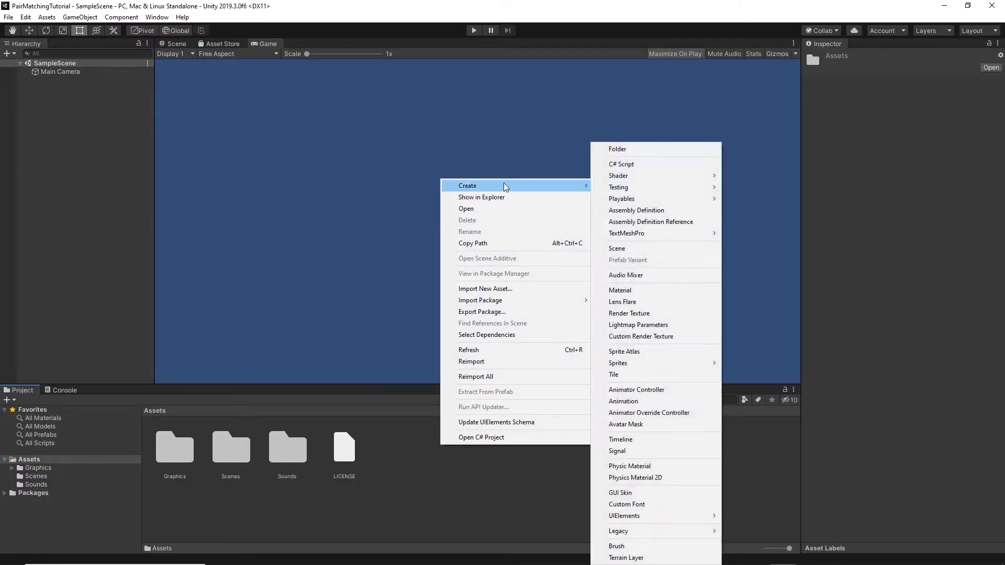
click(639, 149)
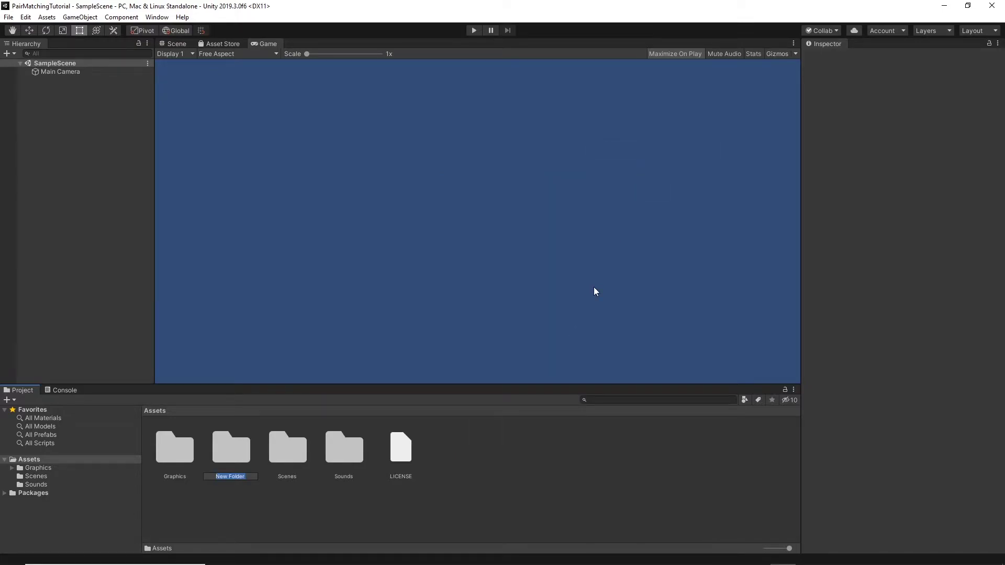
text(Scripts)
key(Return)
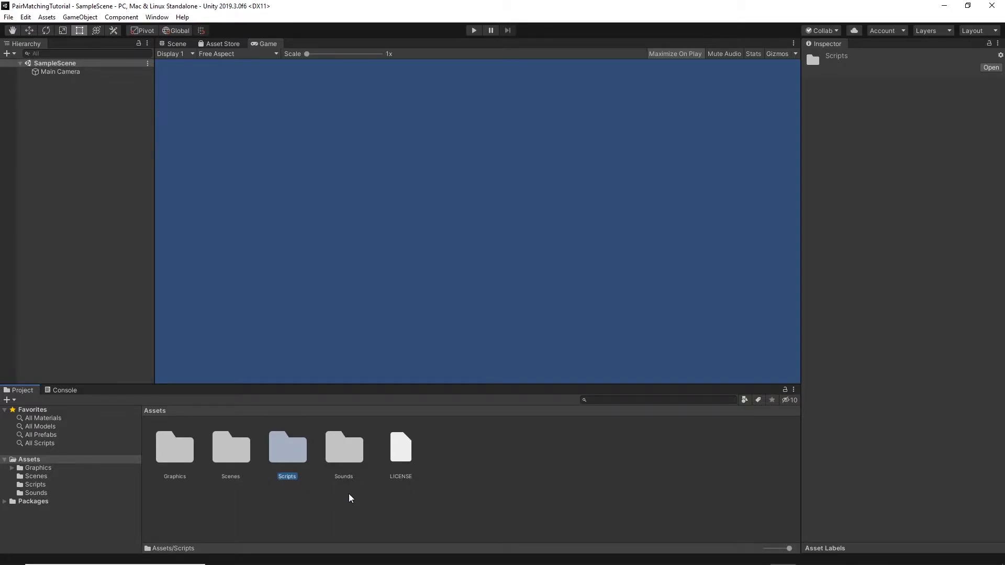
click(528, 472)
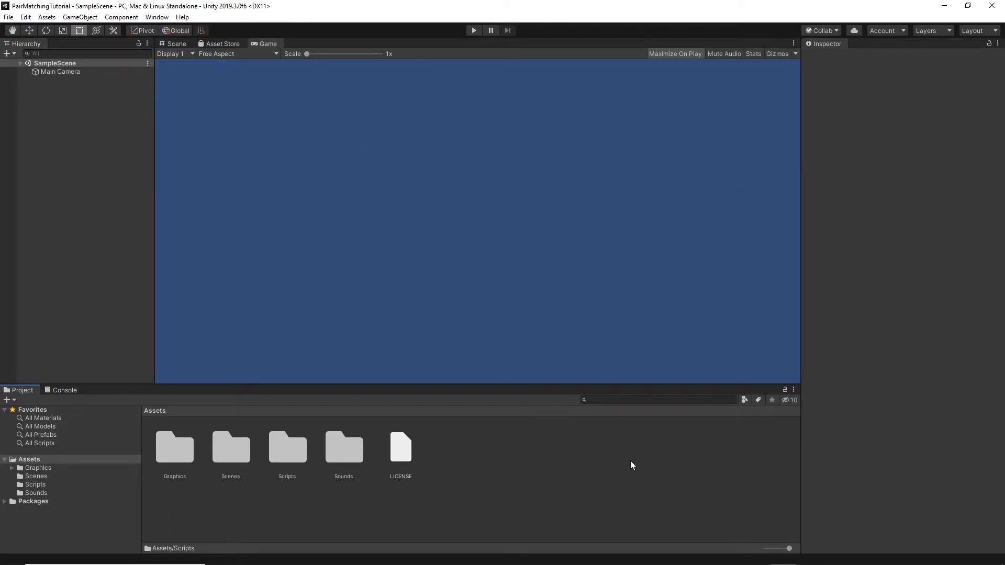
- Switch the build platform to Android and keep the Game view at 16:9 Portrait
click(7, 16)
click(69, 122)
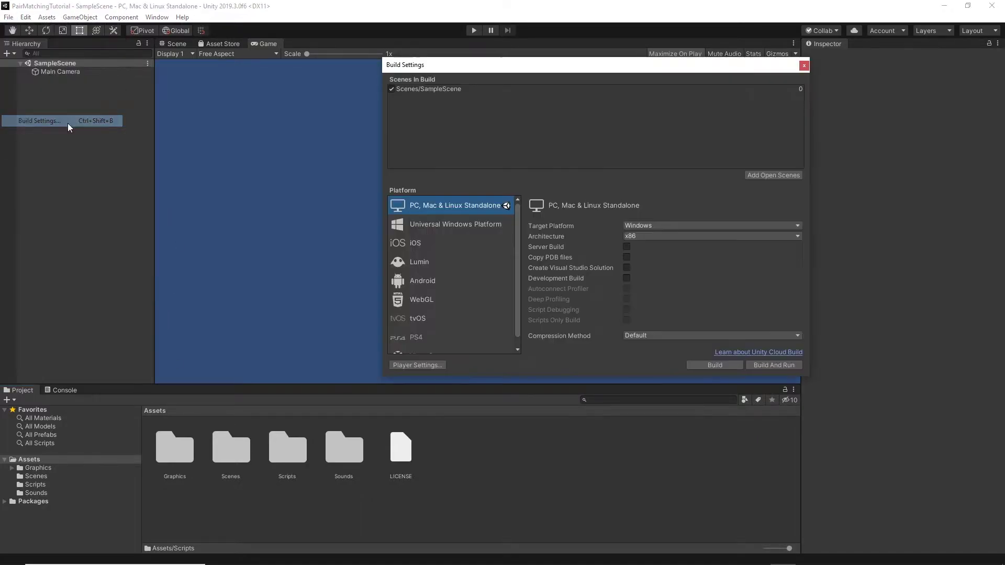
click(414, 282)
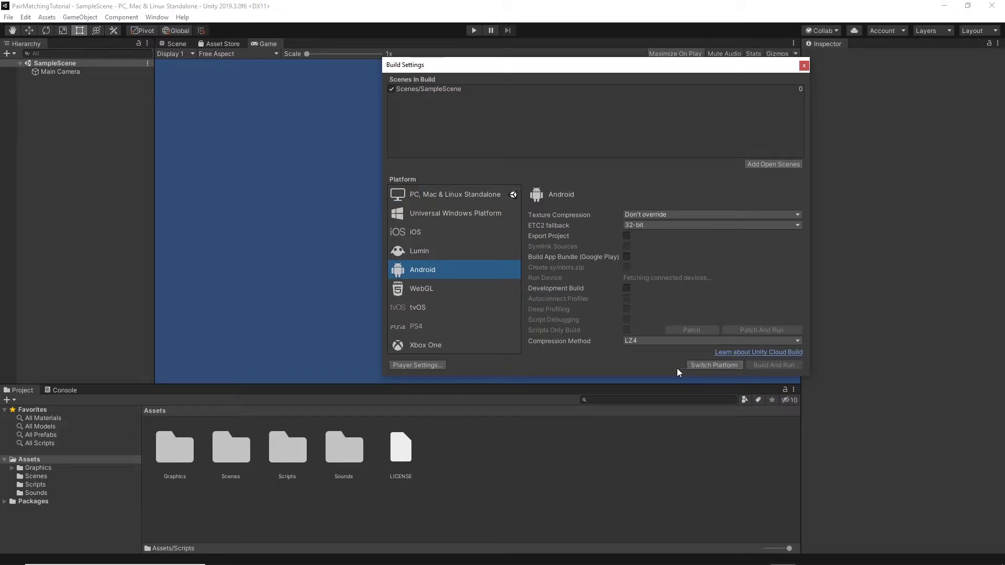
click(711, 367)
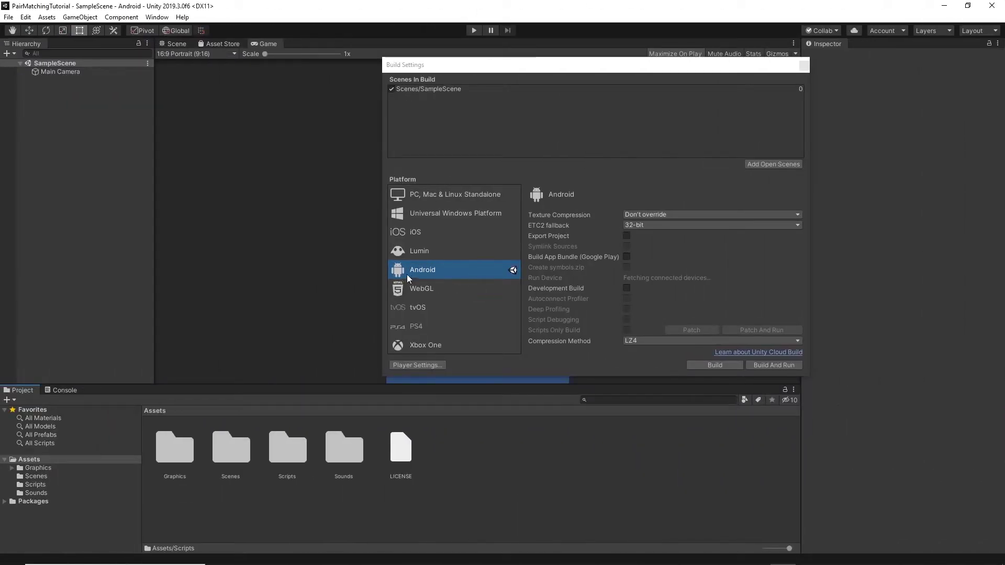
click(803, 65)
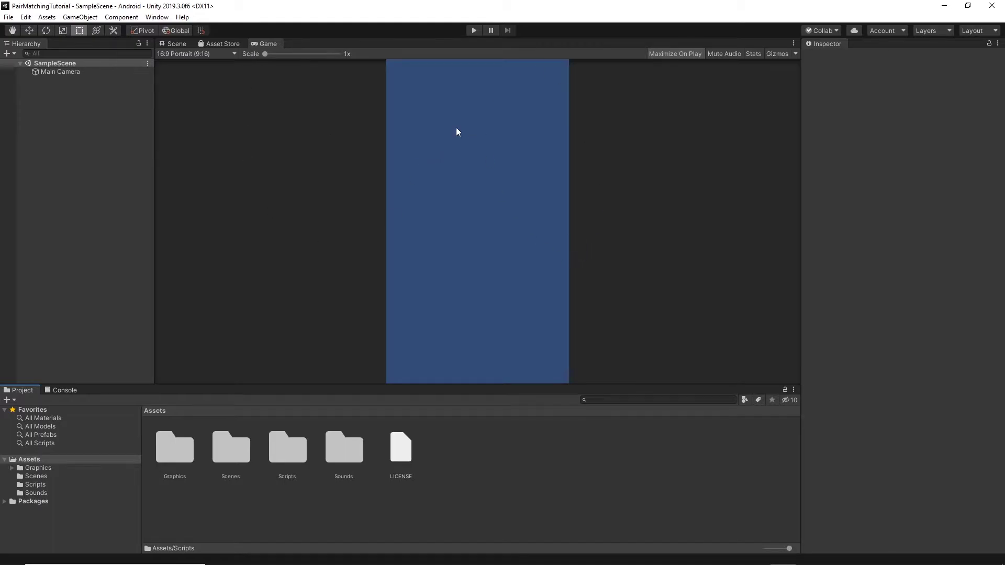
click(172, 54)
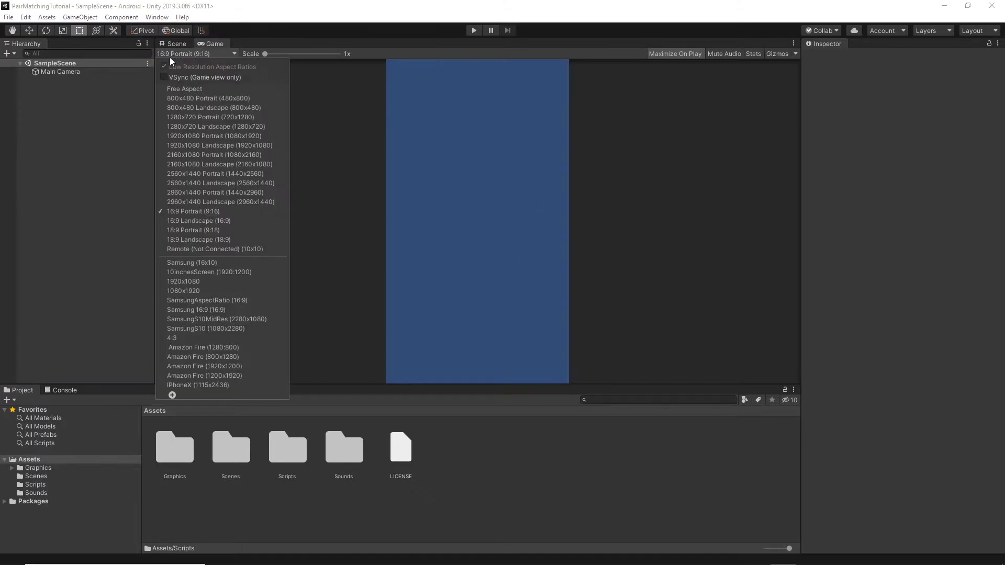
click(197, 212)
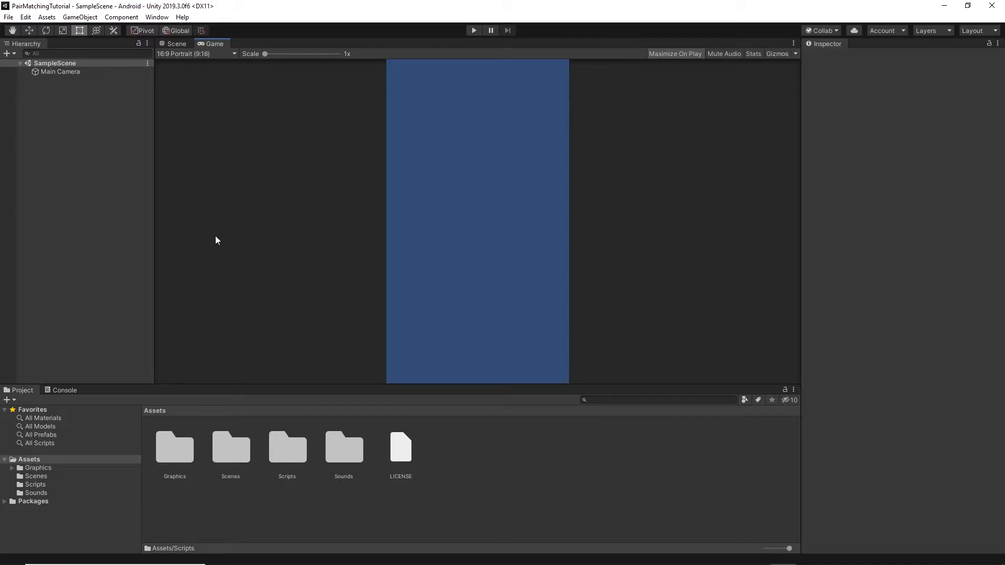
- Create a ManiMenu scene in the Scenes folder and open it
click(35, 476)
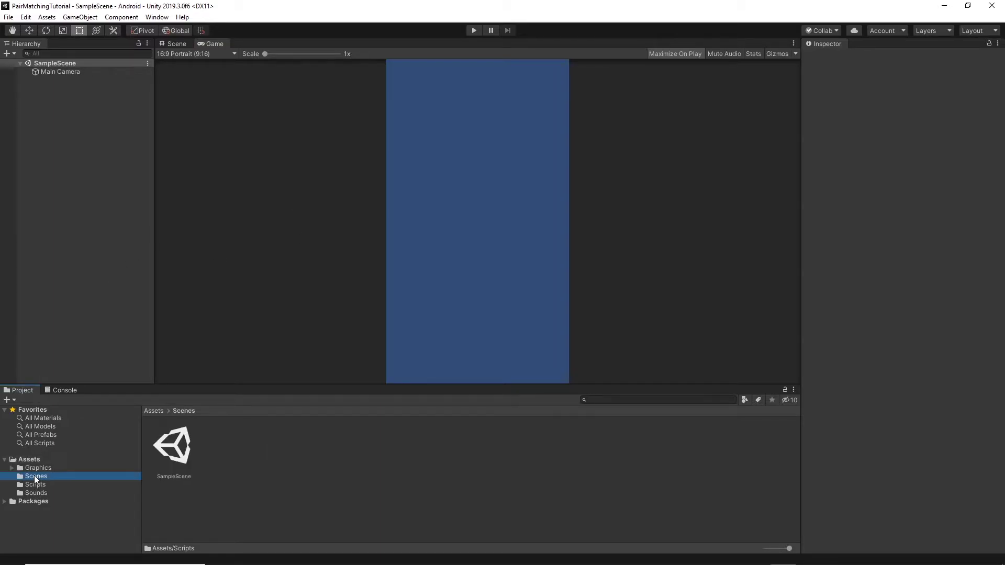
right_click(292, 446)
mouse_move(367, 183)
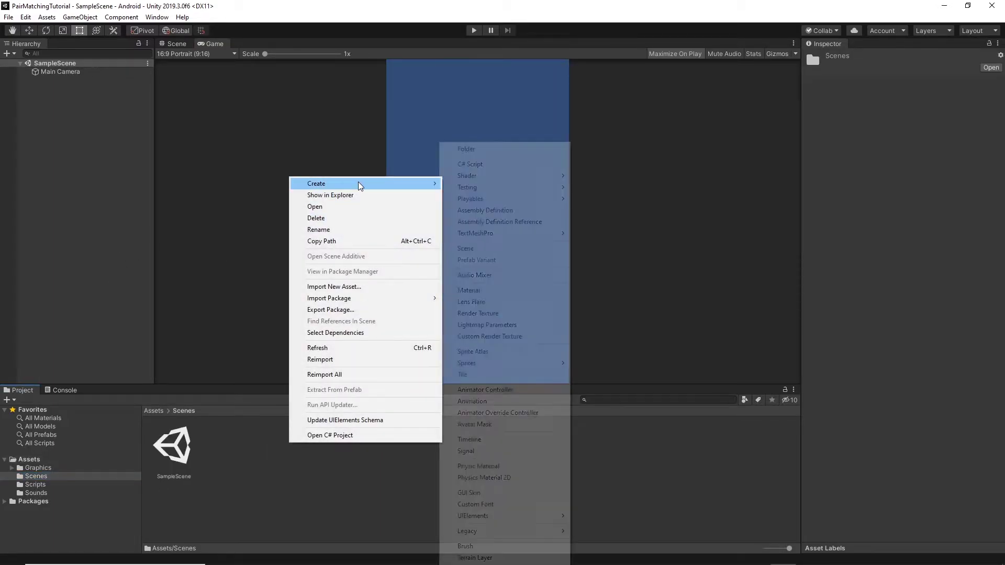
click(482, 249)
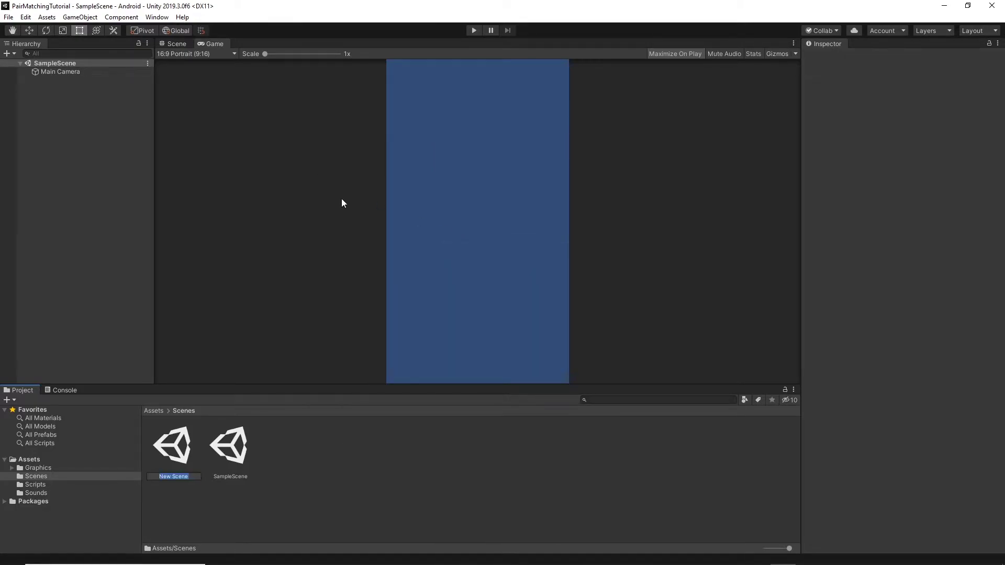
text(ManiMenu)
key(Return)
click(322, 439)
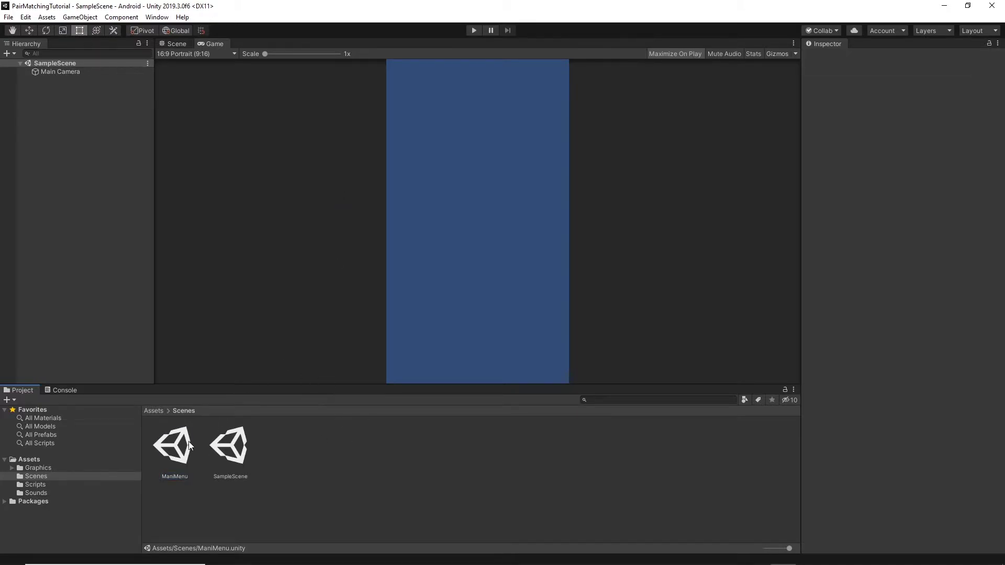
double_click(177, 449)
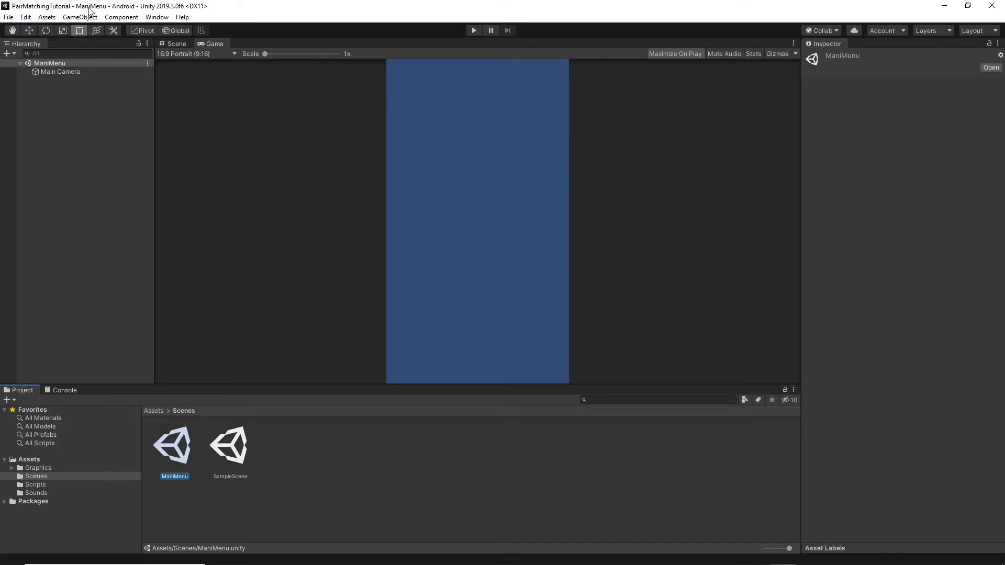
- Delete the SampleScene asset
click(299, 314)
click(231, 460)
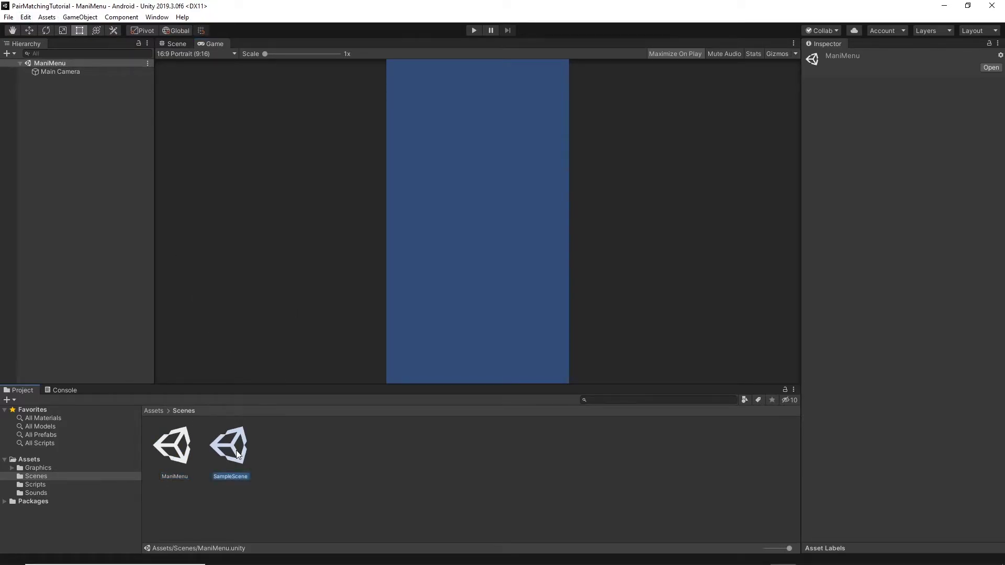
right_click(234, 450)
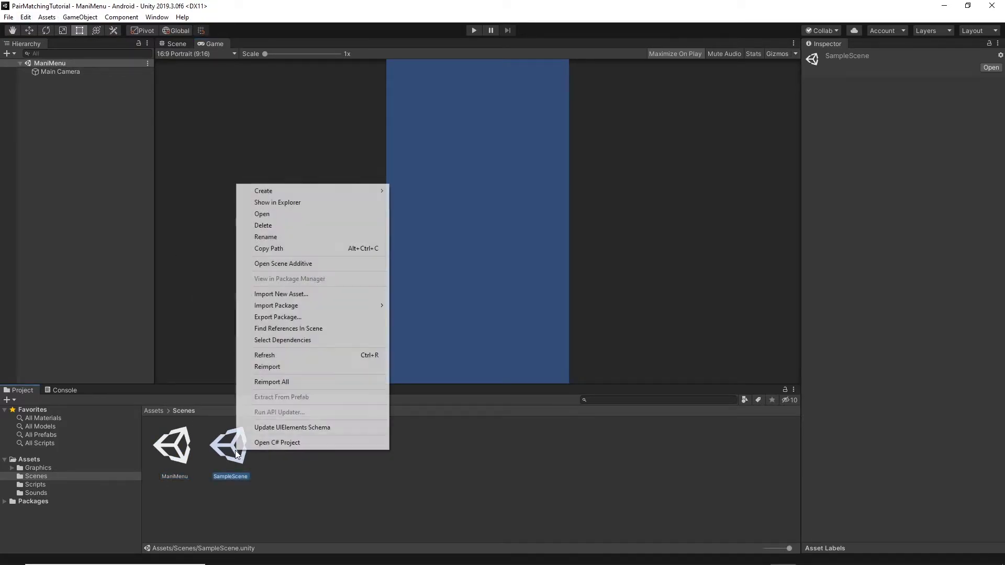
click(269, 225)
click(534, 310)
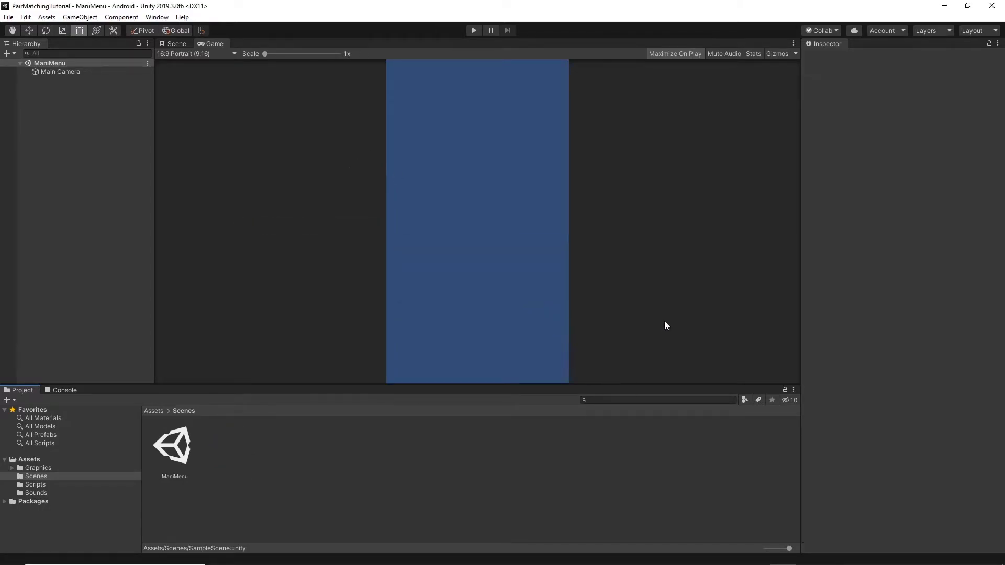
- Save the project
click(186, 442)
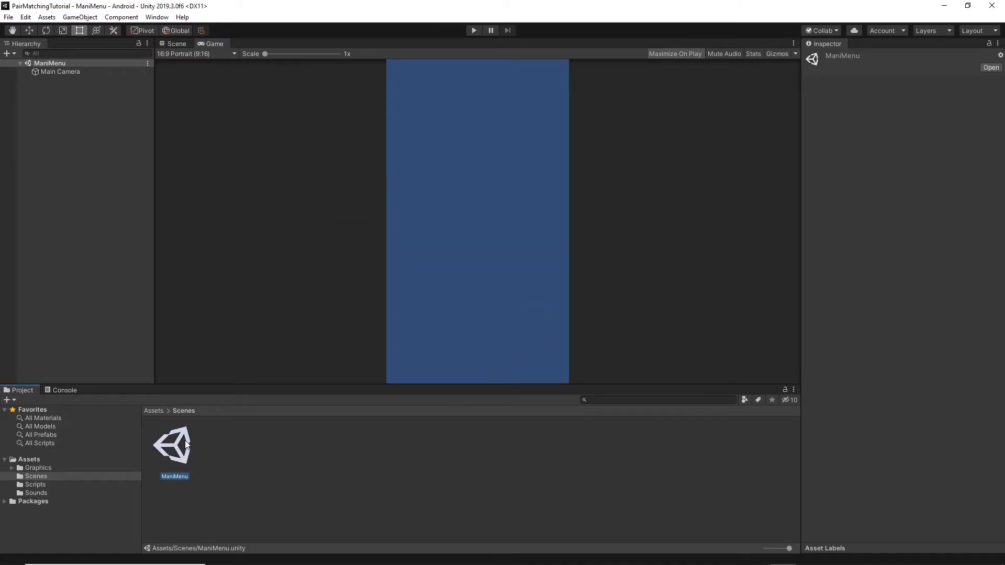
click(268, 446)
click(9, 17)
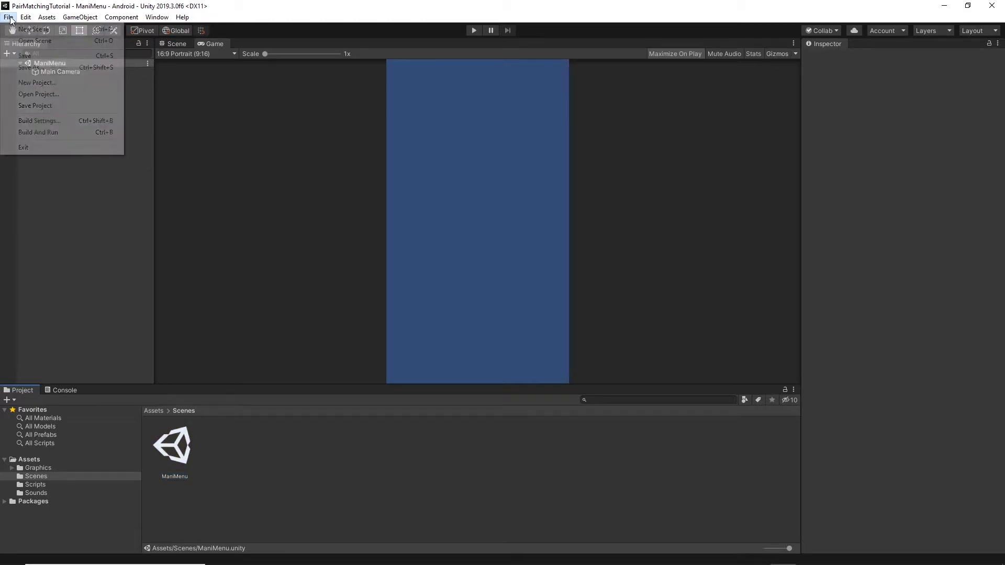
click(28, 107)
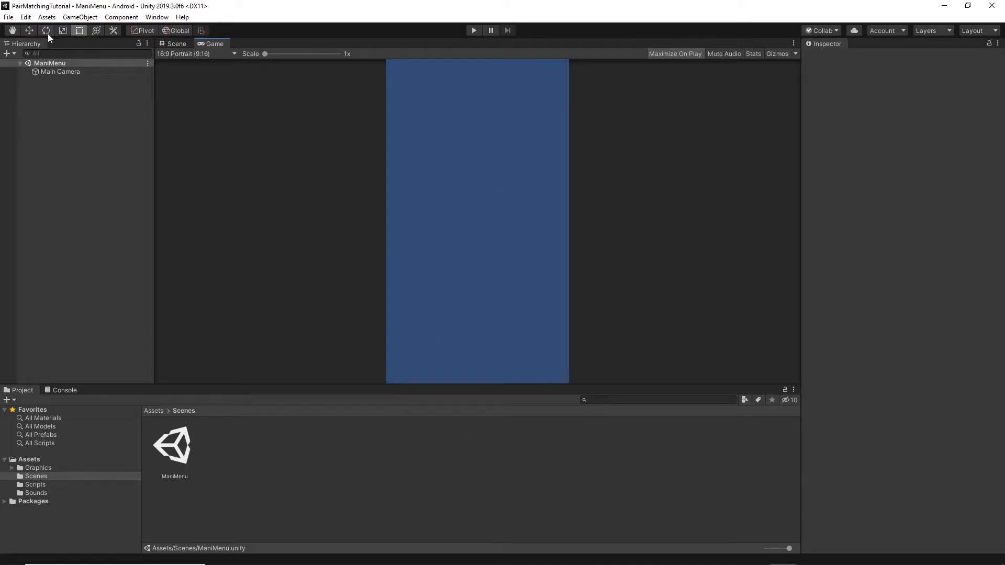
- Add a UI Image with a Canvas and name it Background
right_click(32, 171)
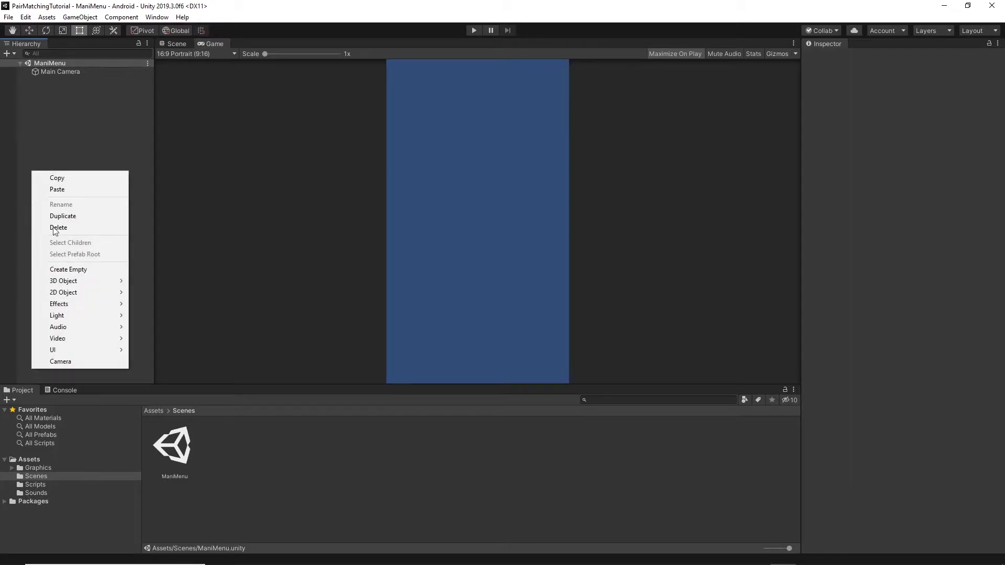
mouse_move(77, 350)
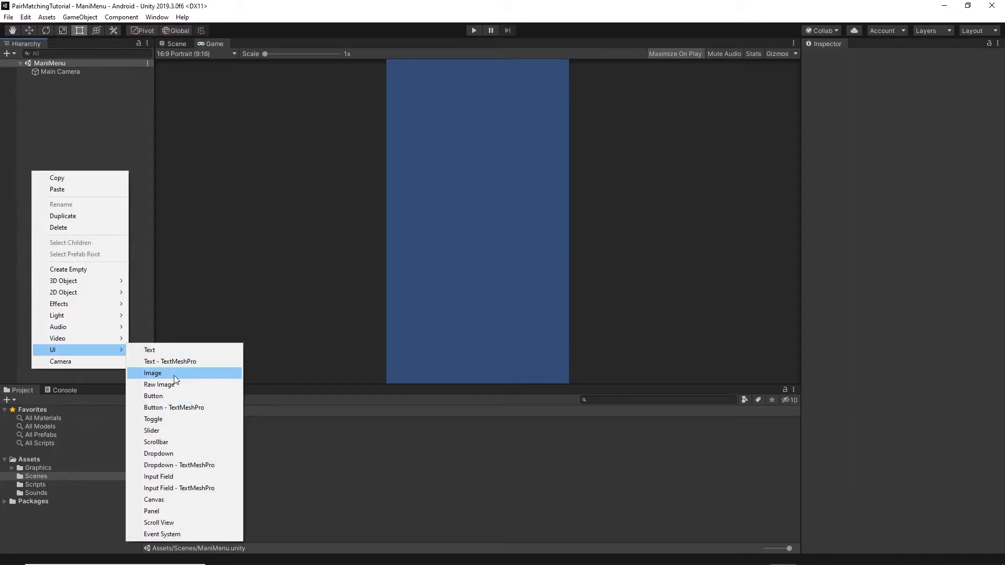
click(153, 373)
click(876, 60)
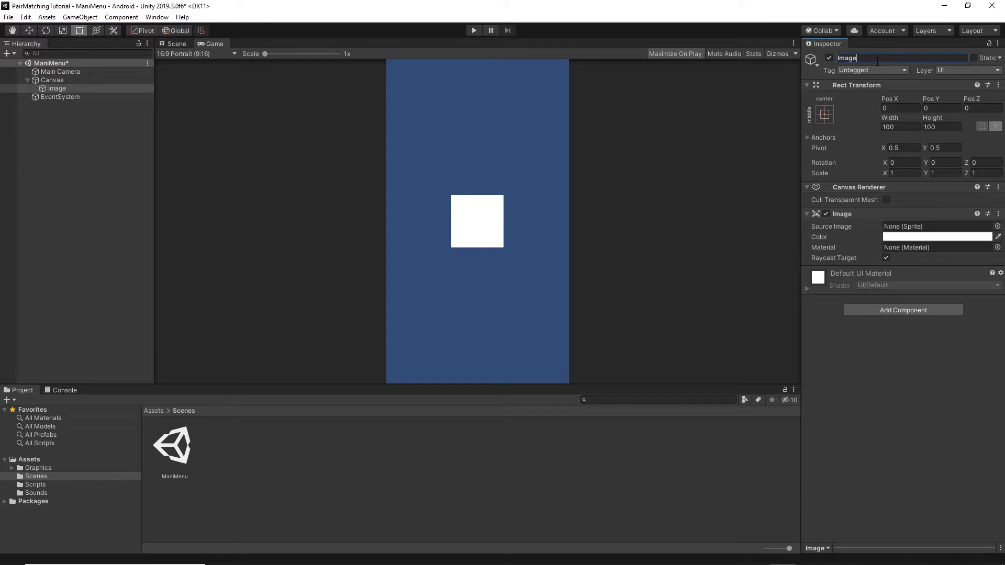
text(Ban)
key(Return)
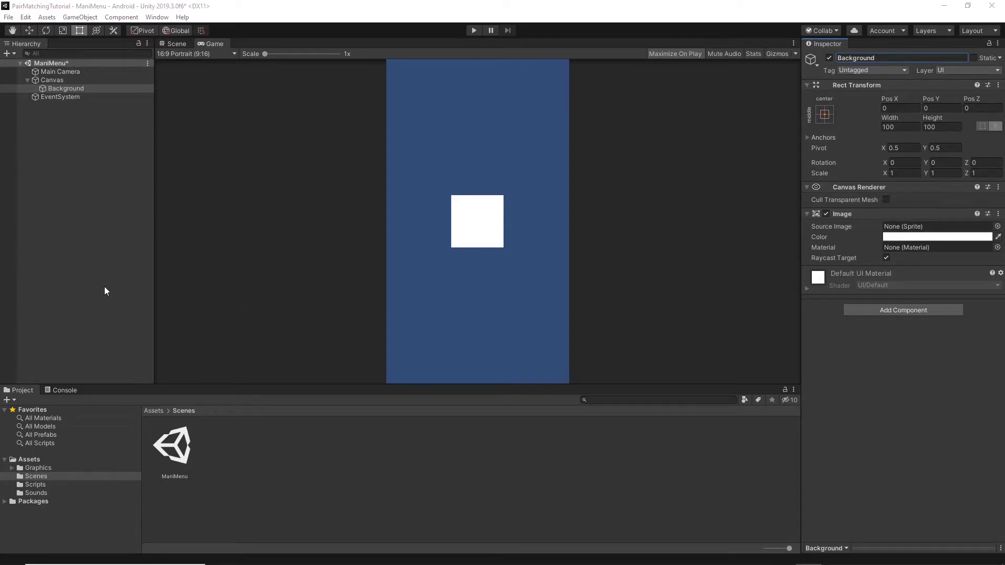
- Set Background's Source Image to the Background1 sprite from GameUIGraphics
click(20, 467)
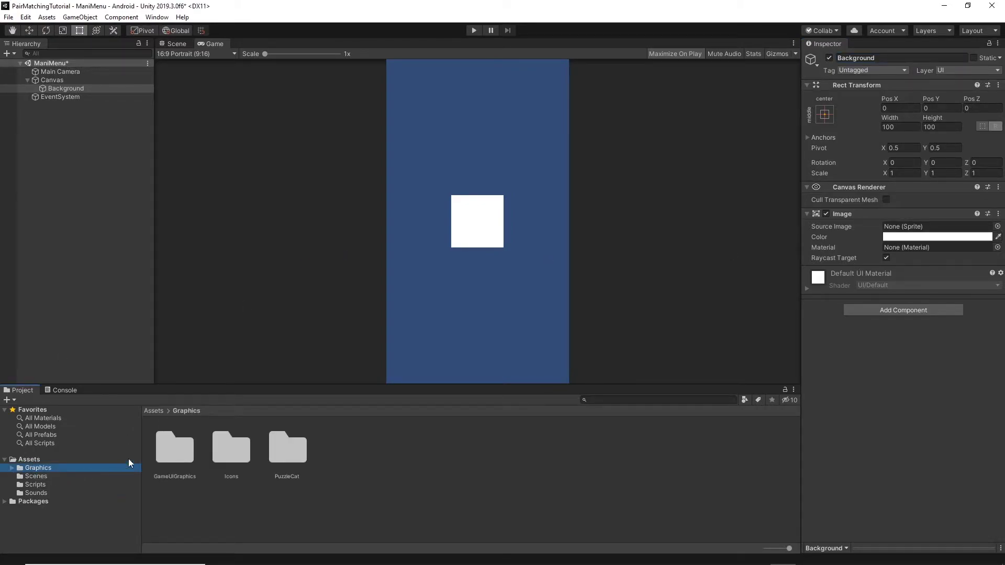
double_click(187, 441)
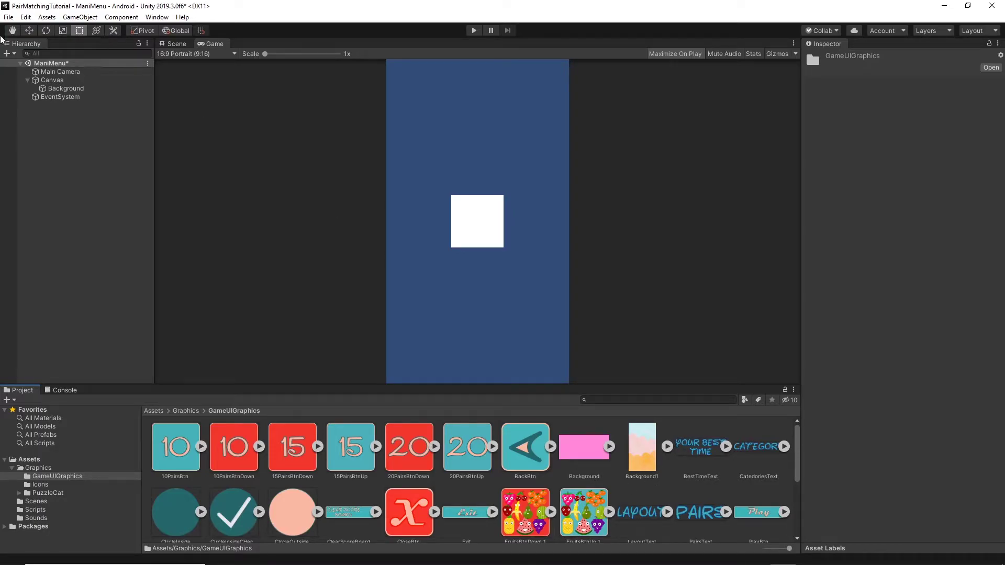
click(61, 89)
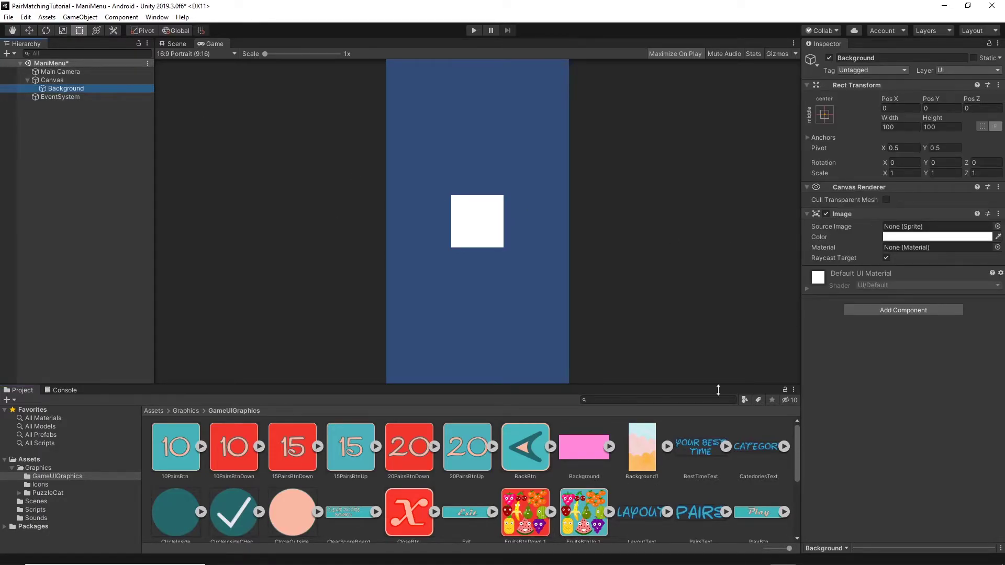
click(641, 455)
drag(642, 457, 905, 230)
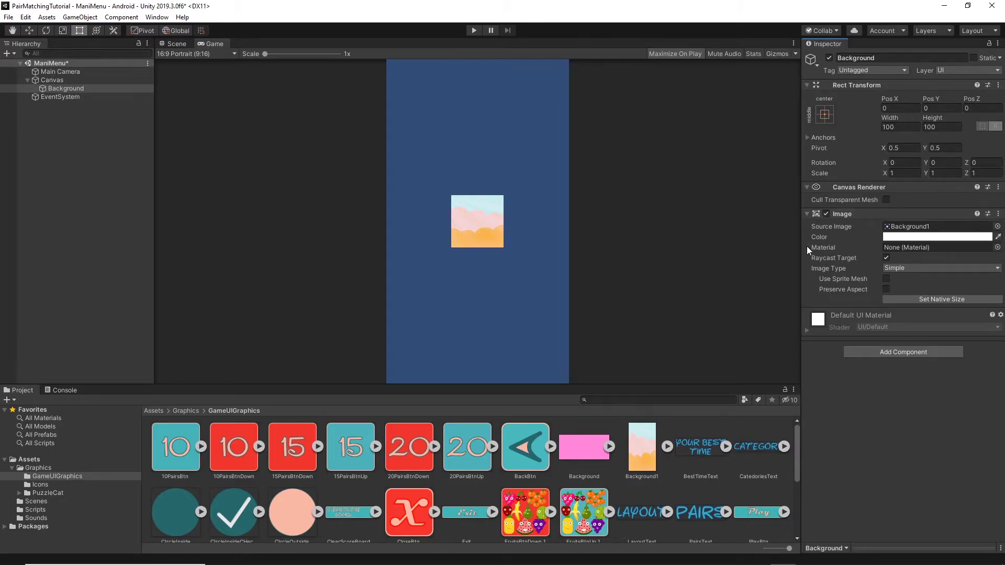
- Size the Background image to width 480 and height 850
click(906, 126)
text(480)
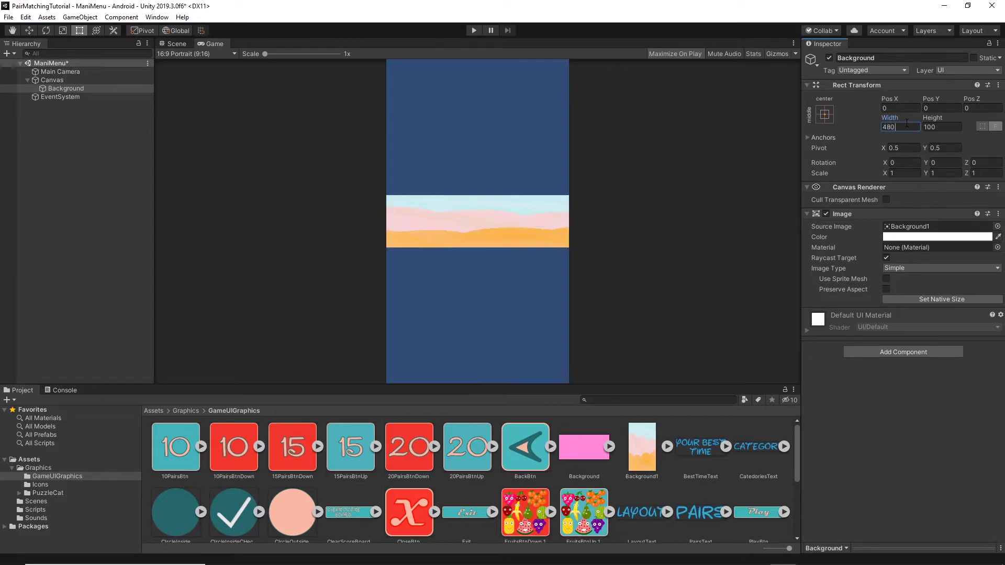
key(Tab)
text(850)
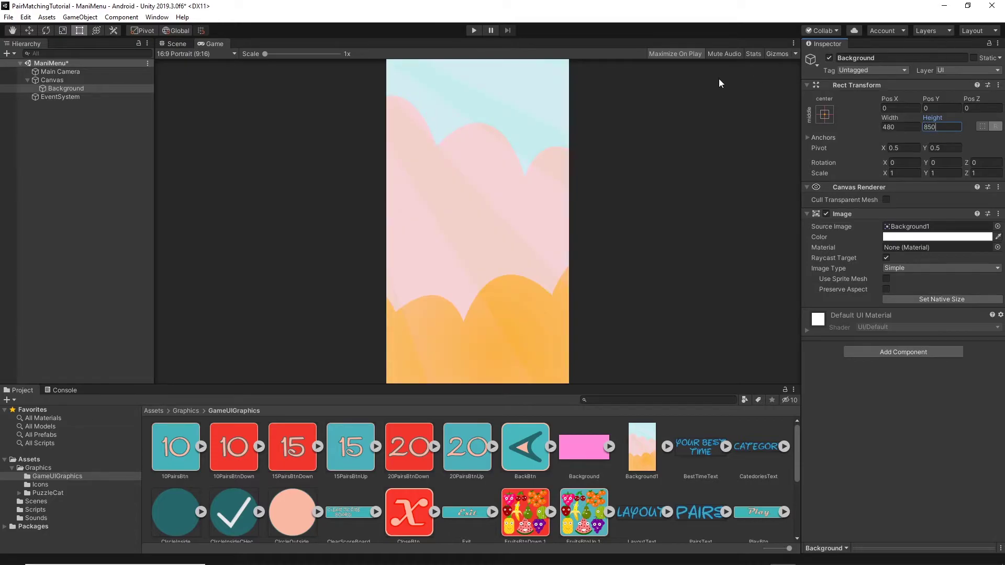
click(701, 136)
click(472, 30)
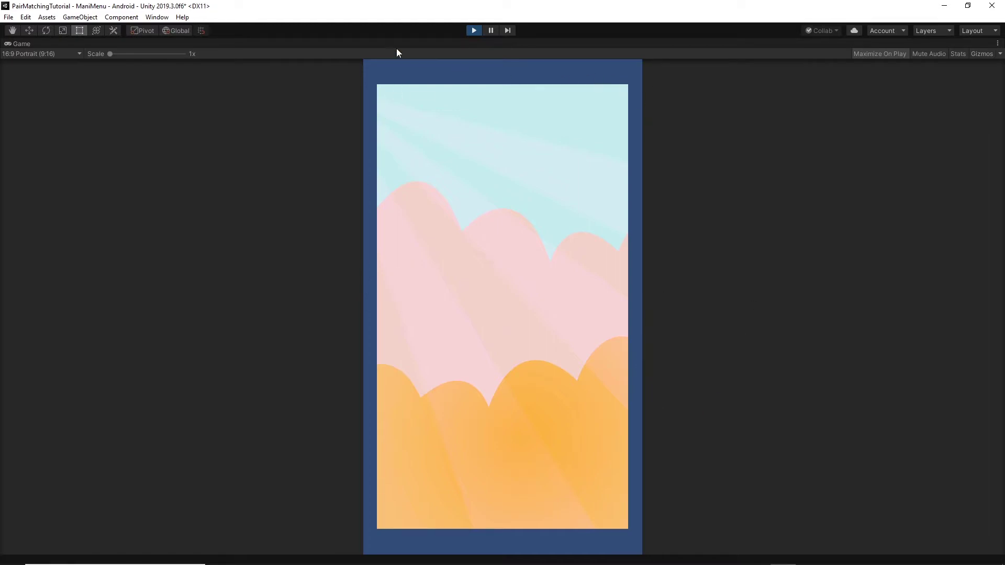
click(471, 30)
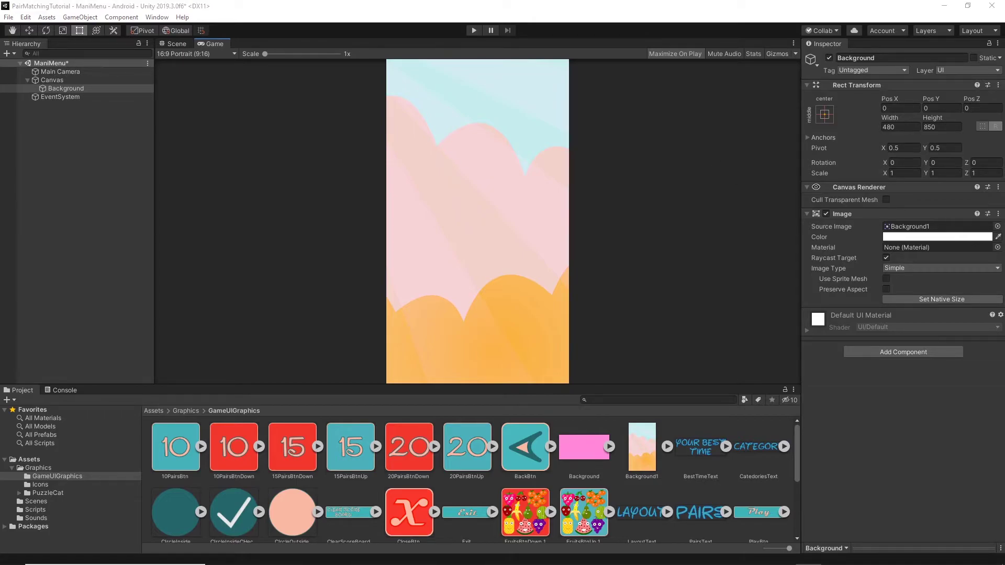
- Keep Main Camera orthographic and set its Size to 950
click(57, 72)
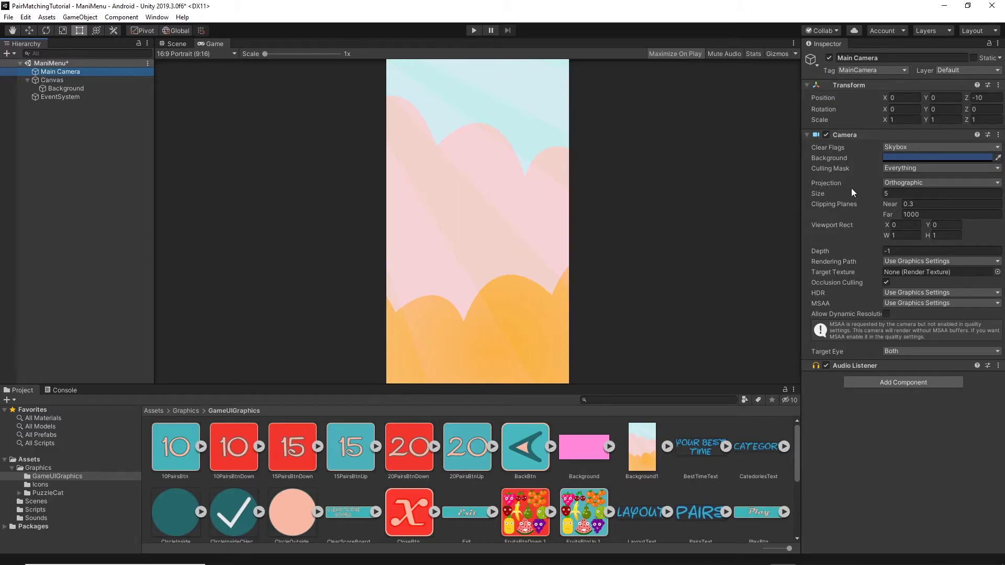
click(895, 184)
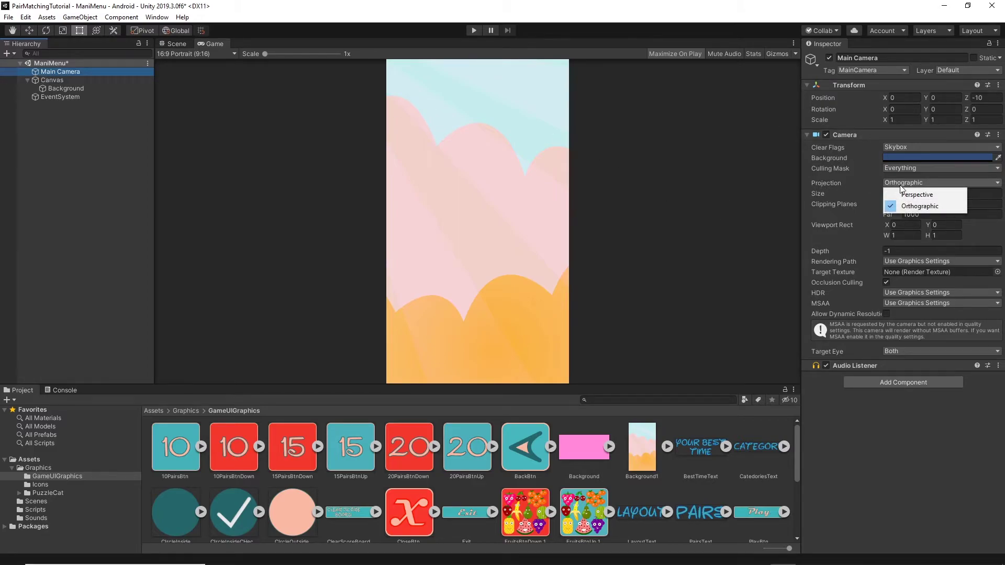
click(905, 205)
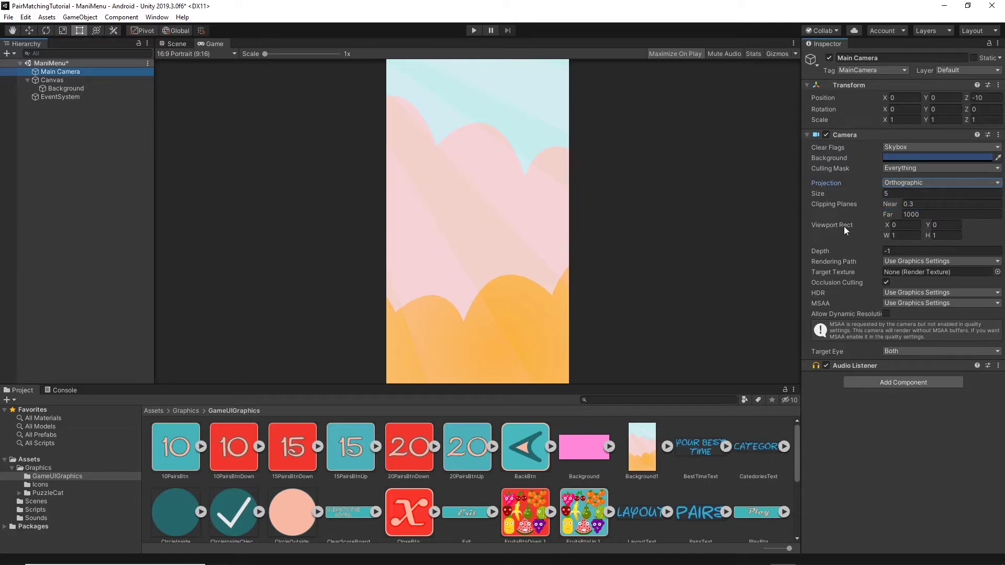
click(911, 194)
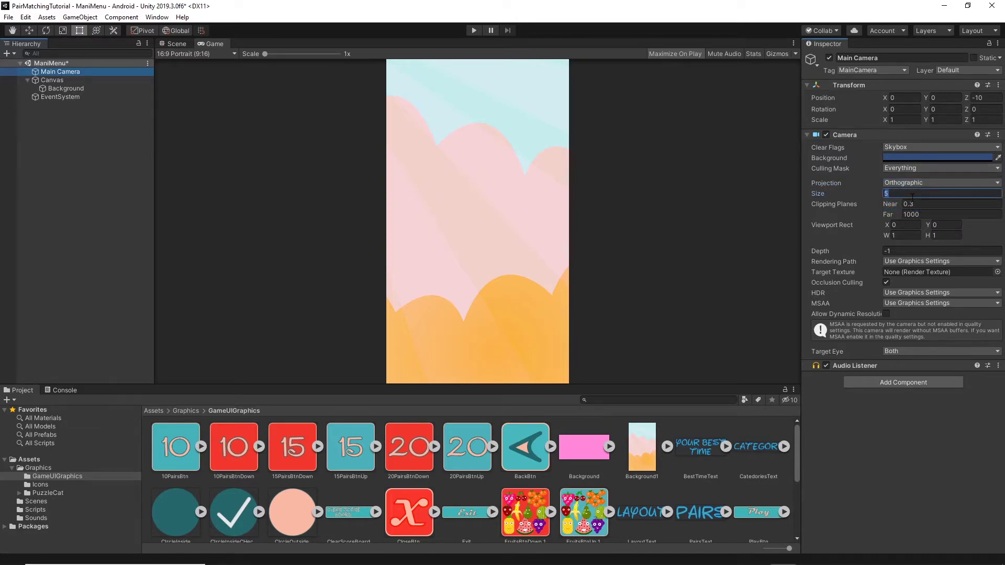
text(950)
key(Return)
- Set the camera's clipping planes to near 20 and far 100
click(928, 205)
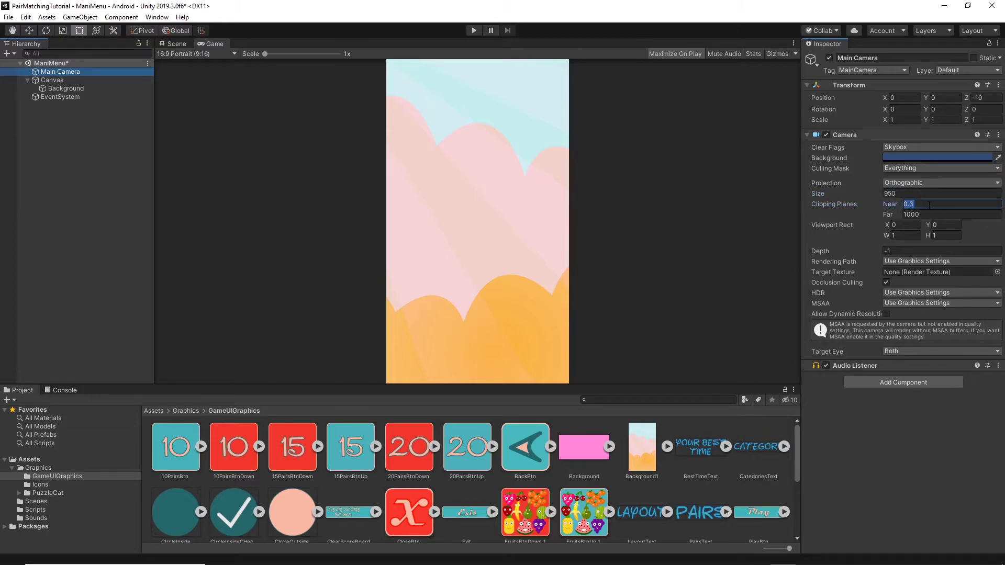
text(20)
click(942, 215)
text(100)
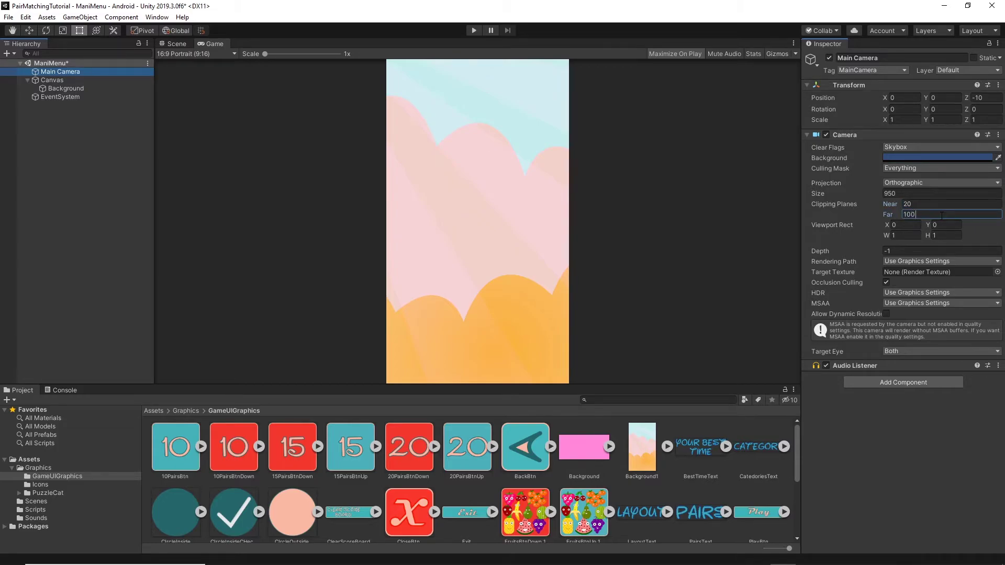
click(874, 460)
click(31, 80)
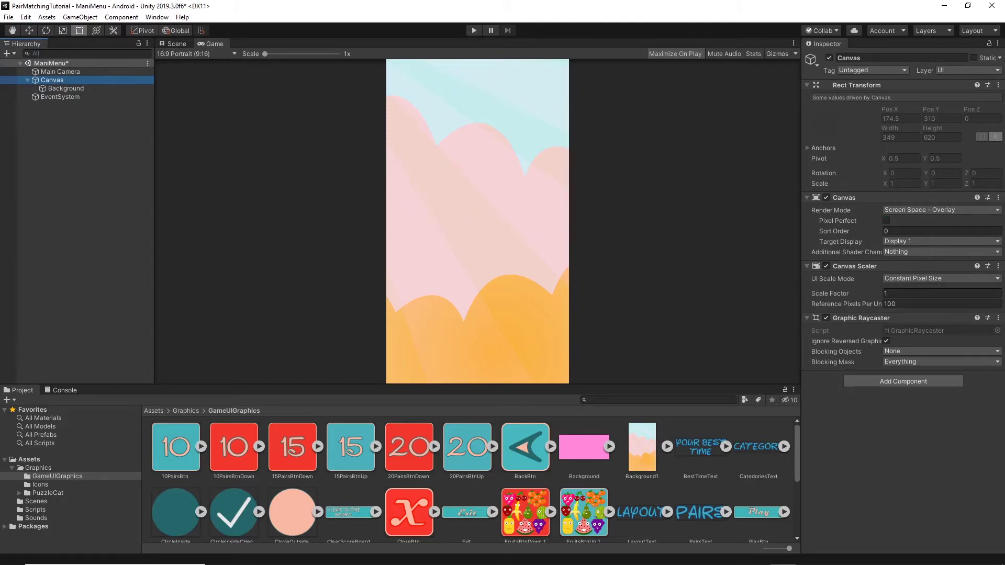
- Set the Canvas Render Mode to Screen Space - Camera with Main Camera as Render Camera
click(894, 210)
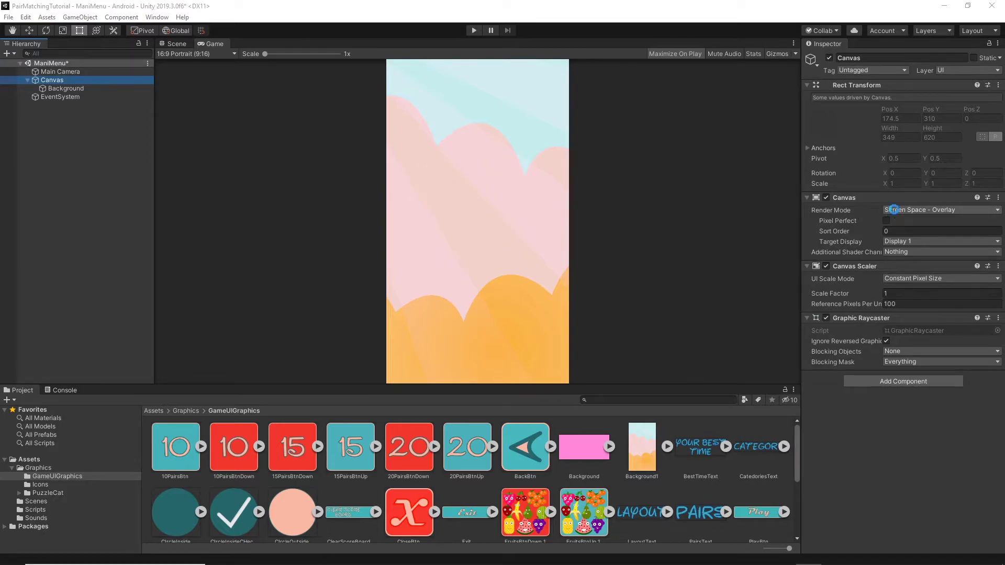
click(912, 234)
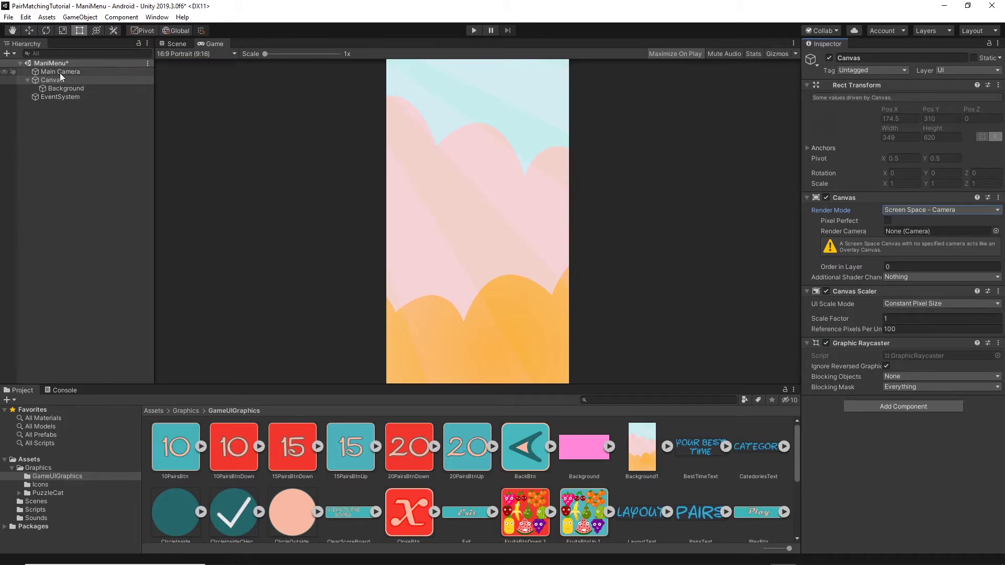
drag(60, 73, 907, 236)
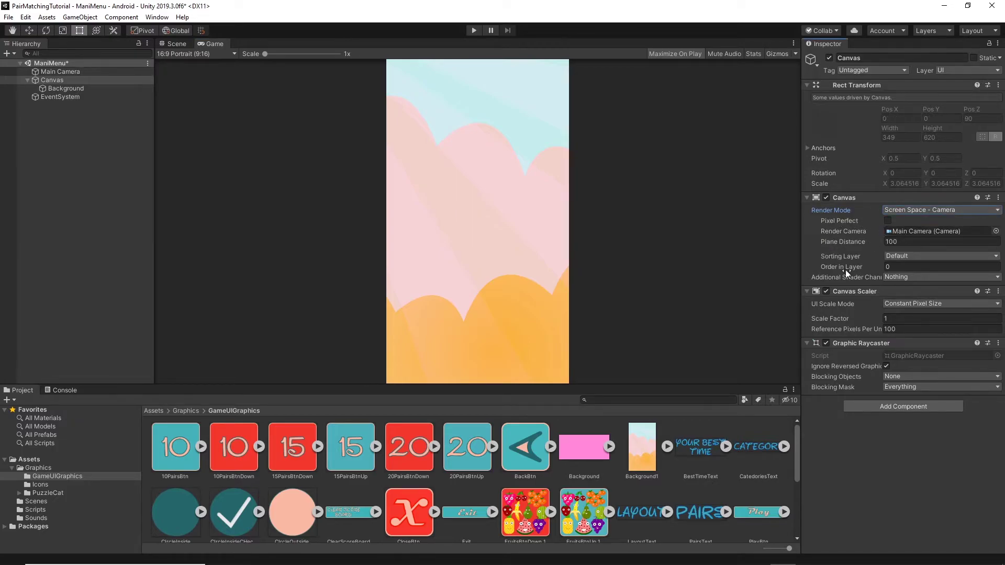
- Set the Canvas Scaler to Scale With Screen Size, 480×854 reference, match 0.5, then run the game
click(915, 306)
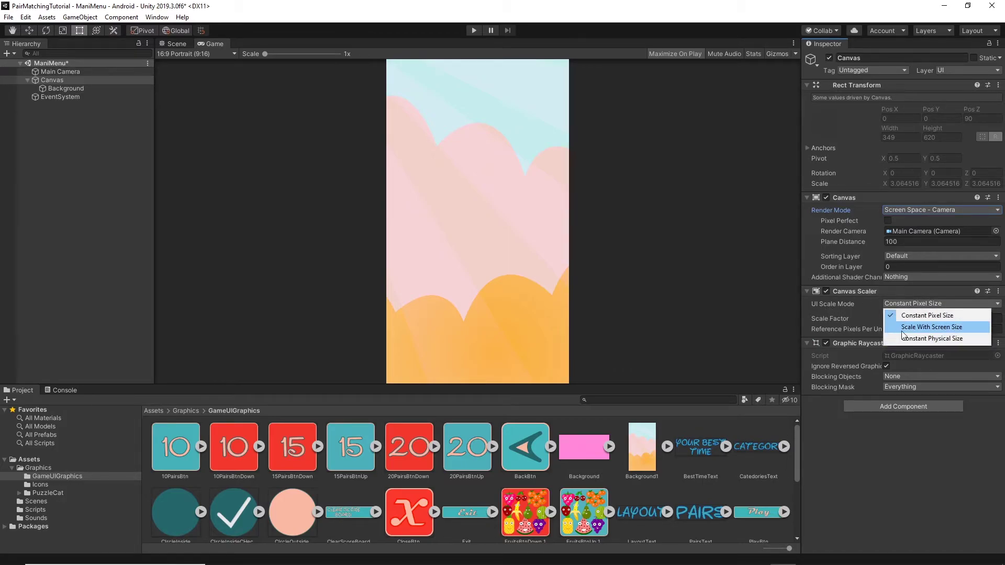
click(956, 332)
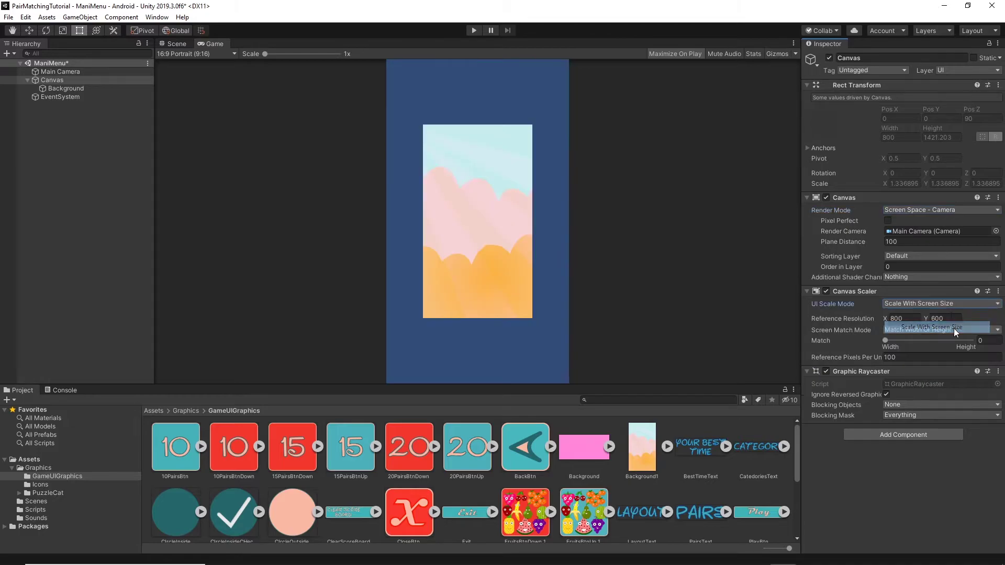
click(914, 318)
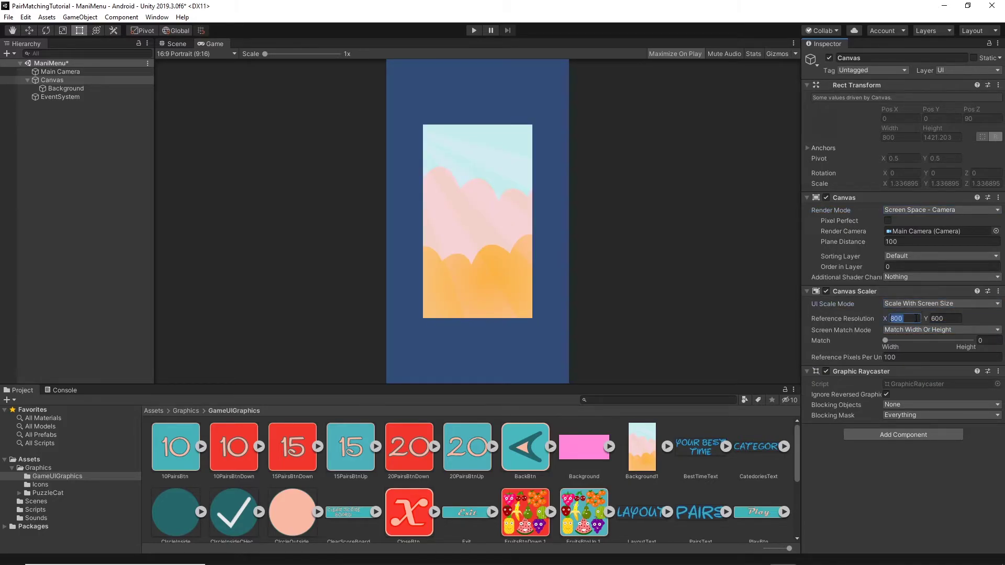
text(480)
key(Tab)
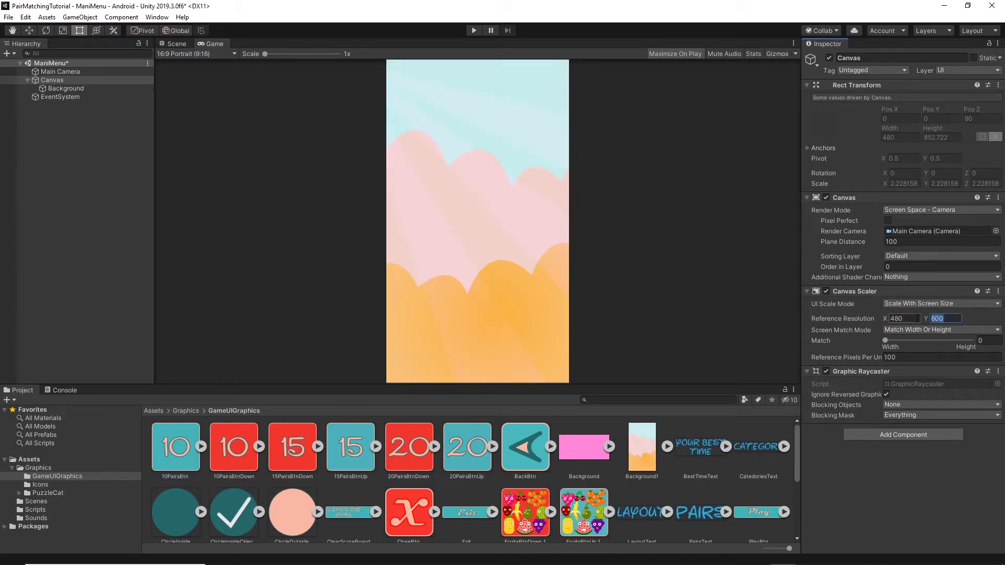
text(854)
click(989, 341)
text(0.5)
key(Return)
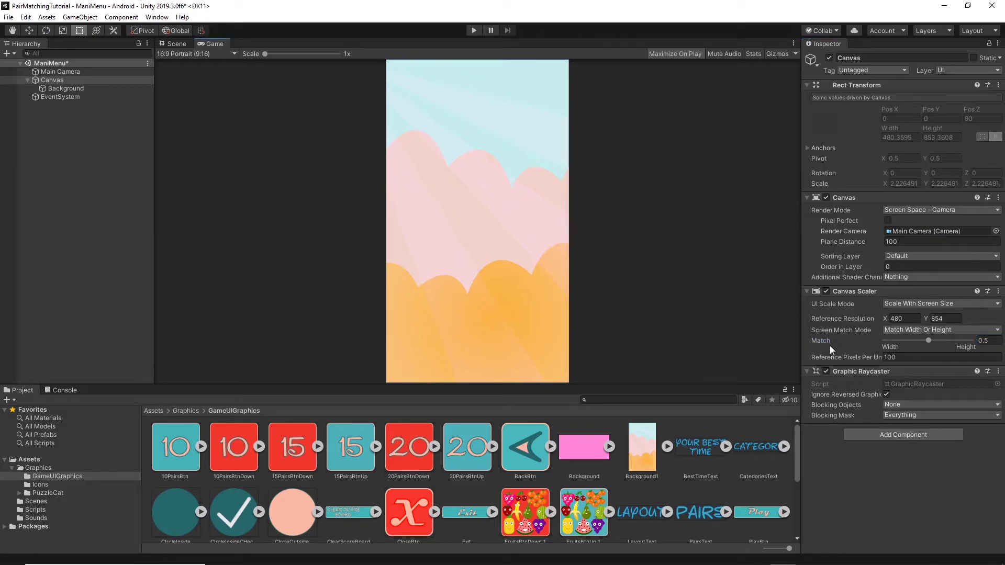
click(474, 31)
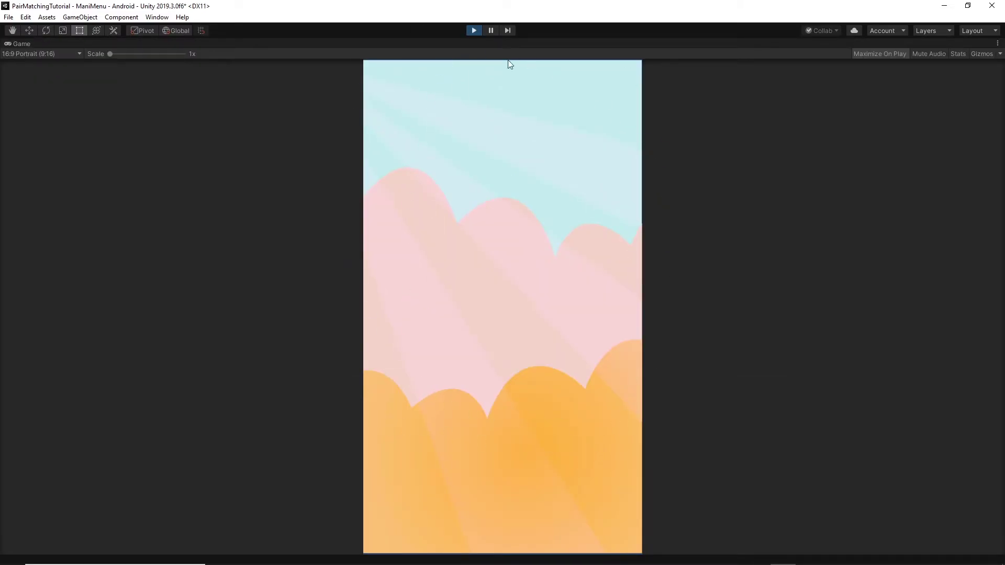
- Stop Play mode and save the MainMenu scene with File > Save
click(474, 30)
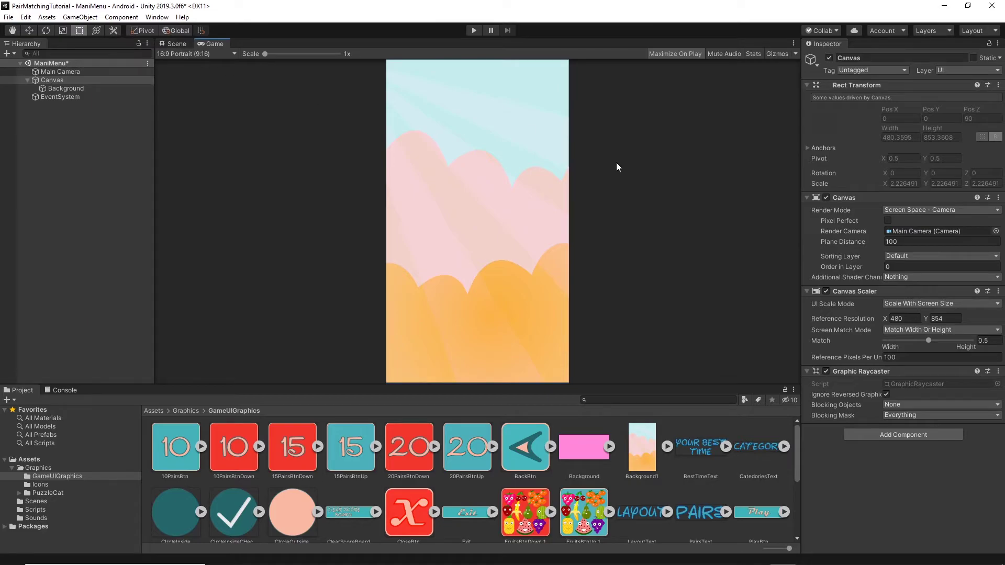
click(8, 17)
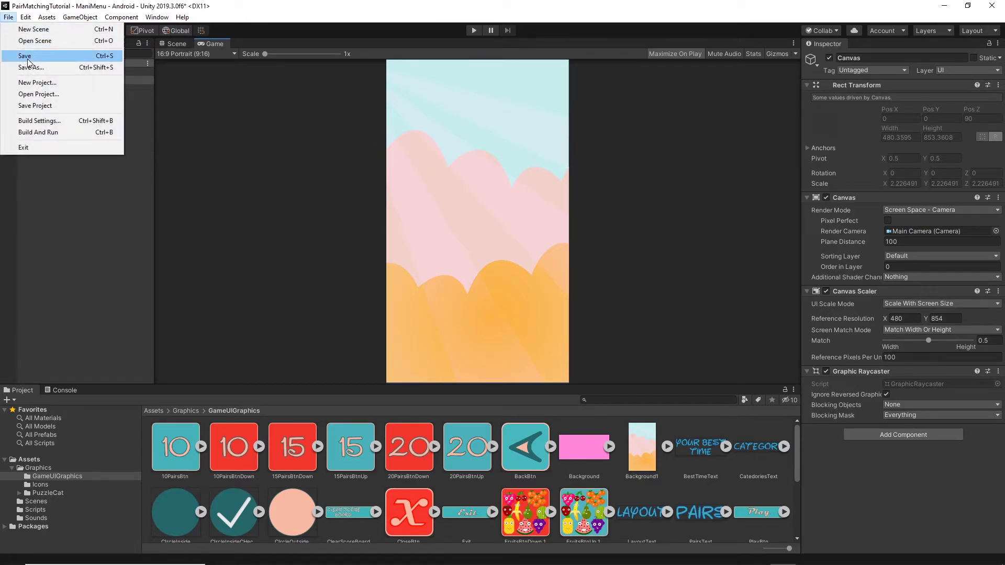
click(28, 59)
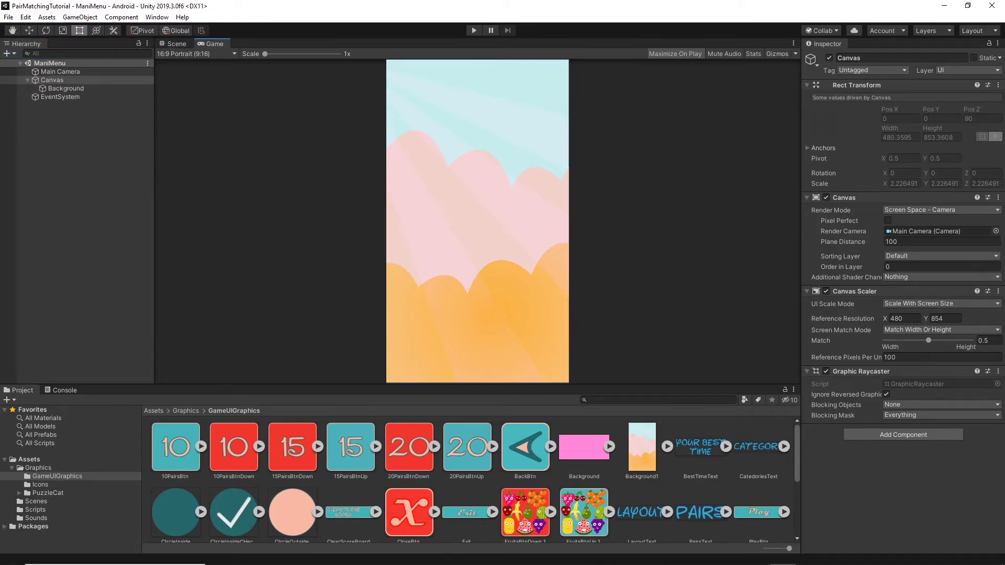
- Add a UI Button under Canvas and name it PlayButton
right_click(43, 83)
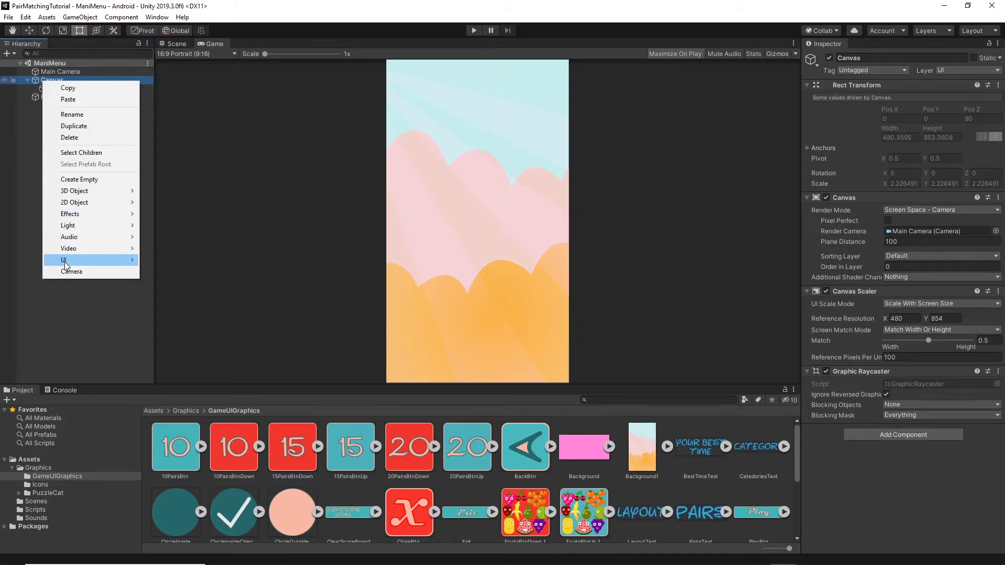
mouse_move(65, 260)
click(180, 307)
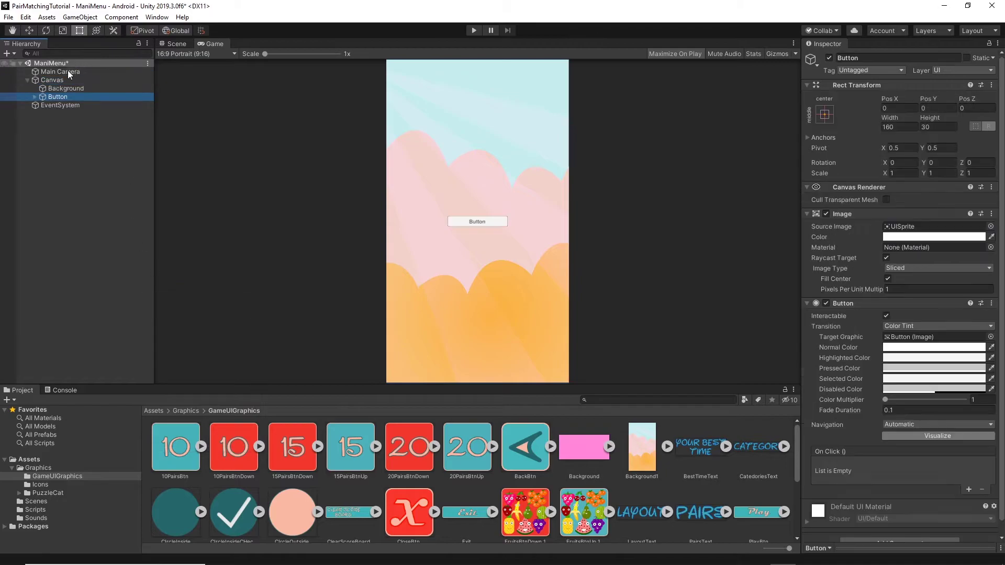
click(839, 58)
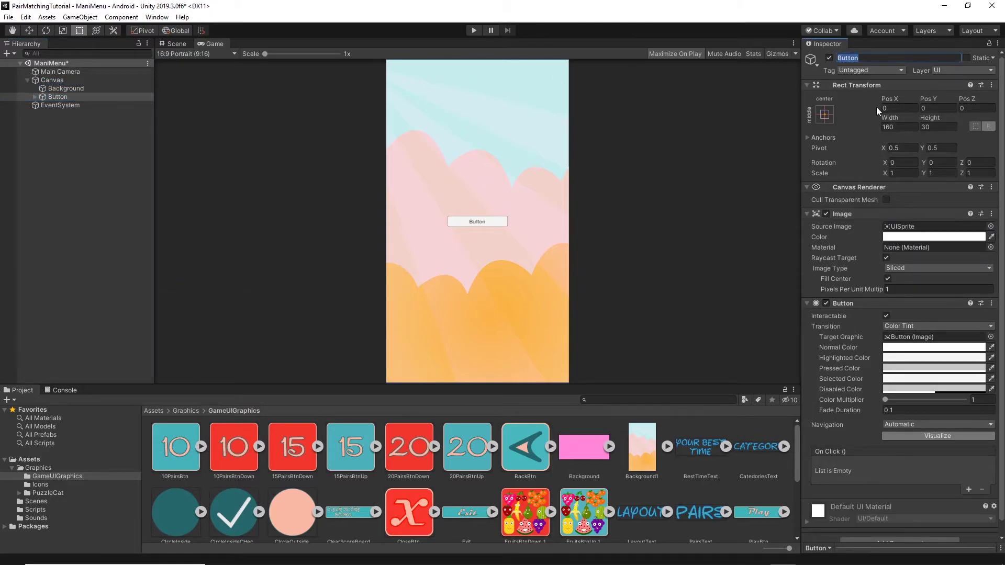
key(Home)
text(Play)
key(Return)
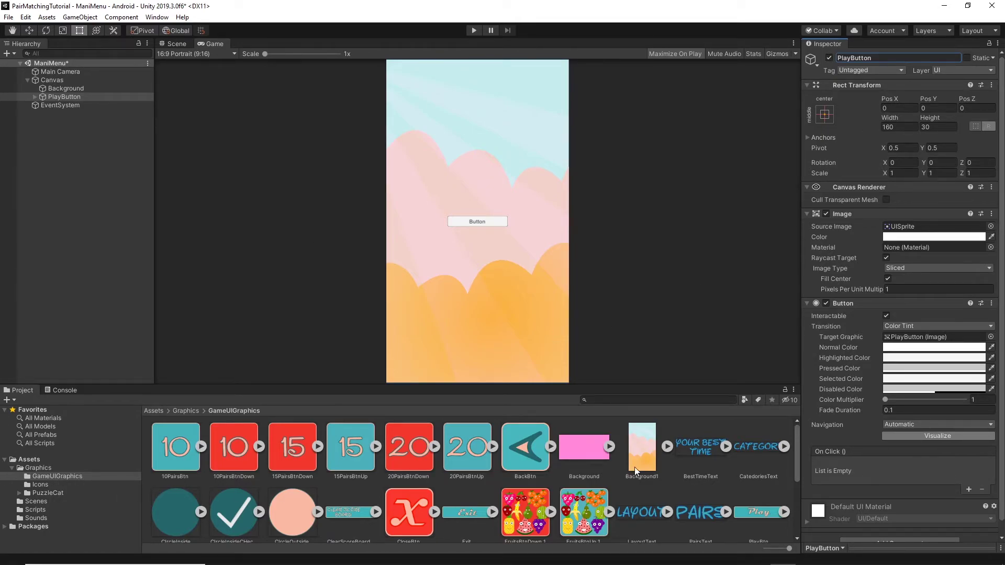
- Give PlayButton the PlayBtn sprite as Source Image and size it 300 by 80
scroll(634, 468, down, 2)
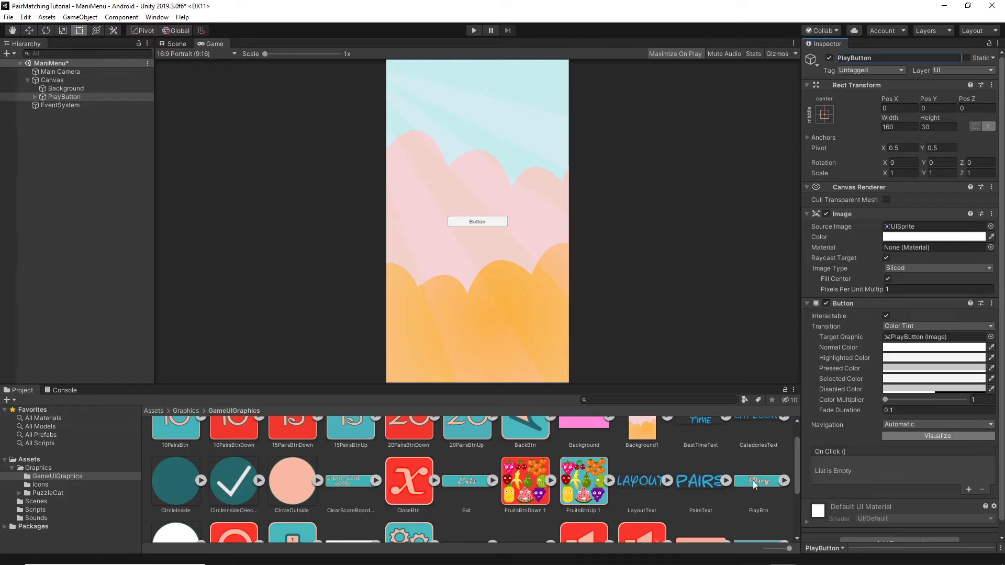
drag(758, 480, 902, 230)
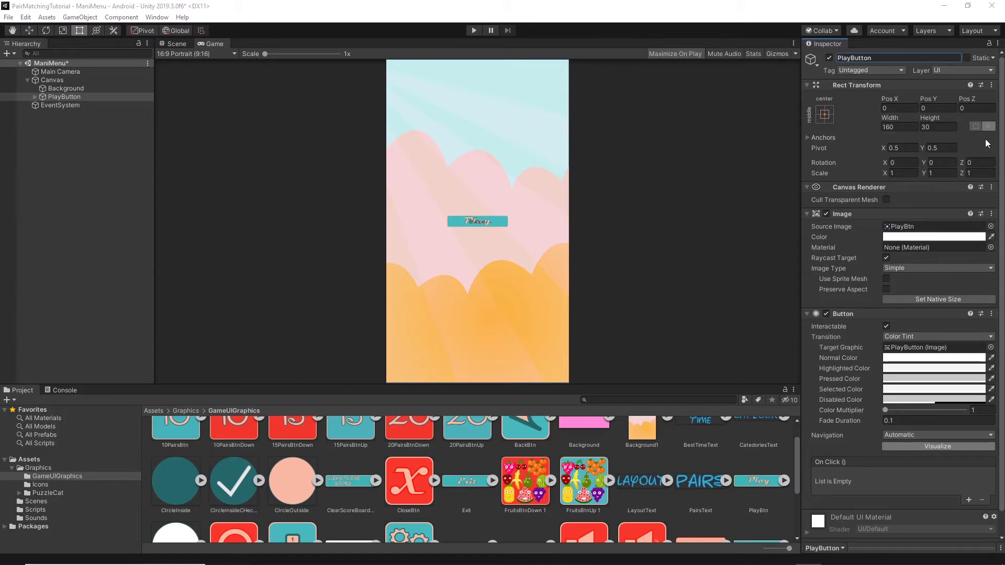
click(902, 127)
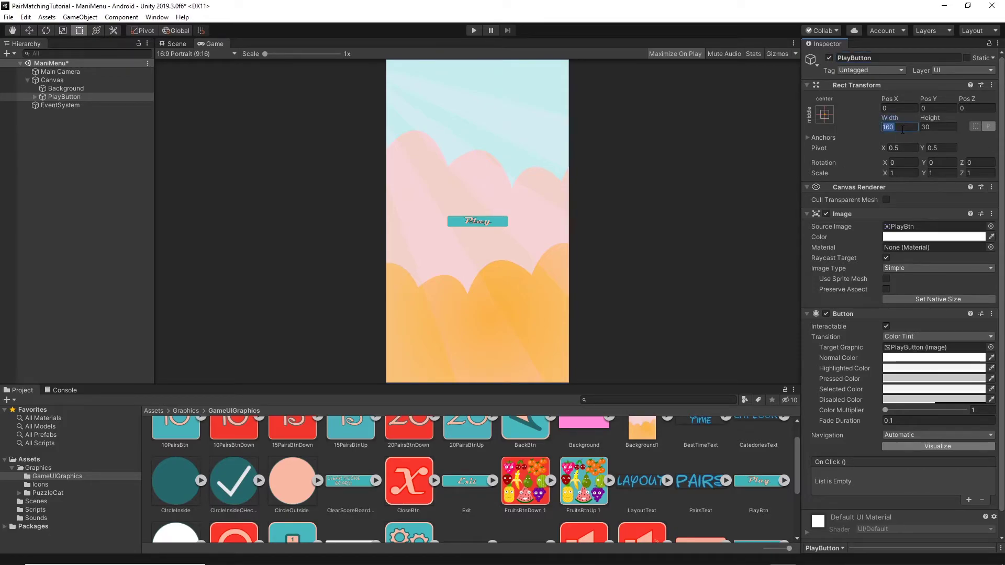
text(300)
key(Tab)
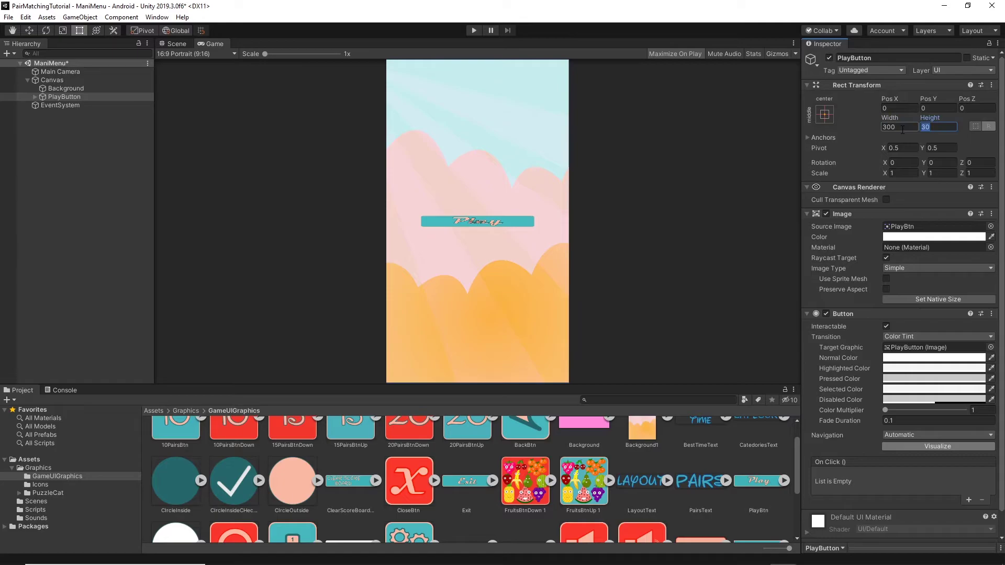
text(80)
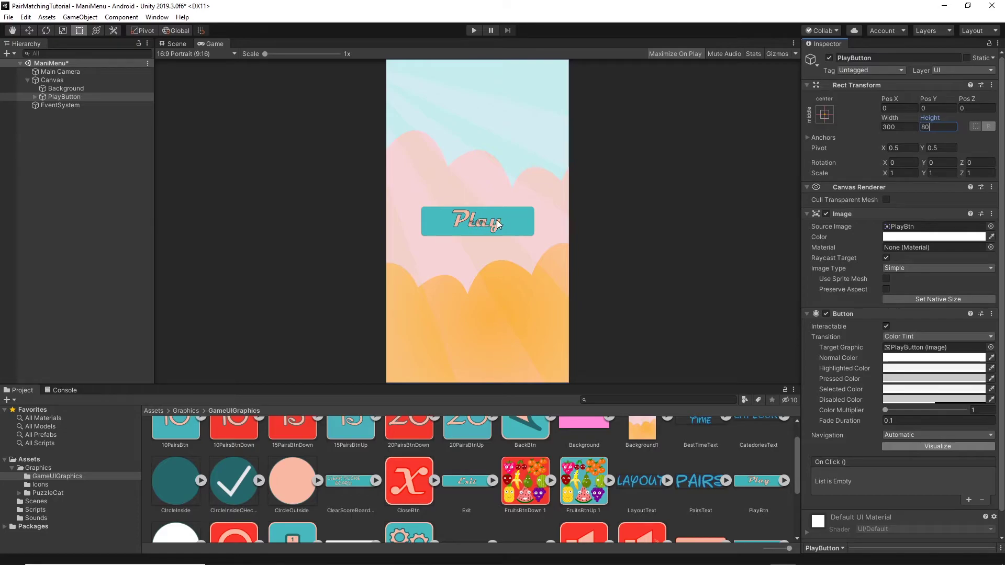
- Inspect PlayButton's Text child, then reselect PlayButton
click(35, 97)
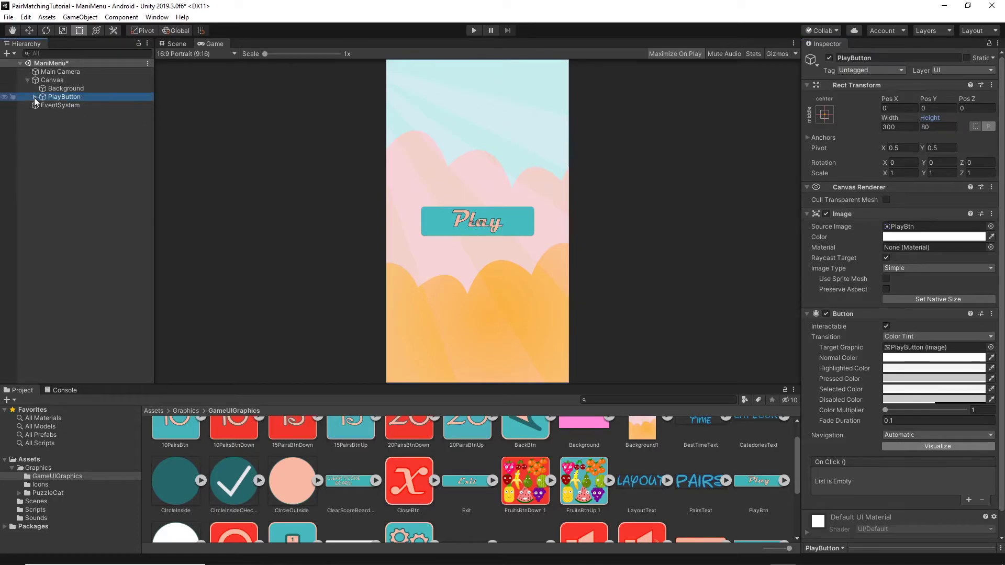
click(62, 106)
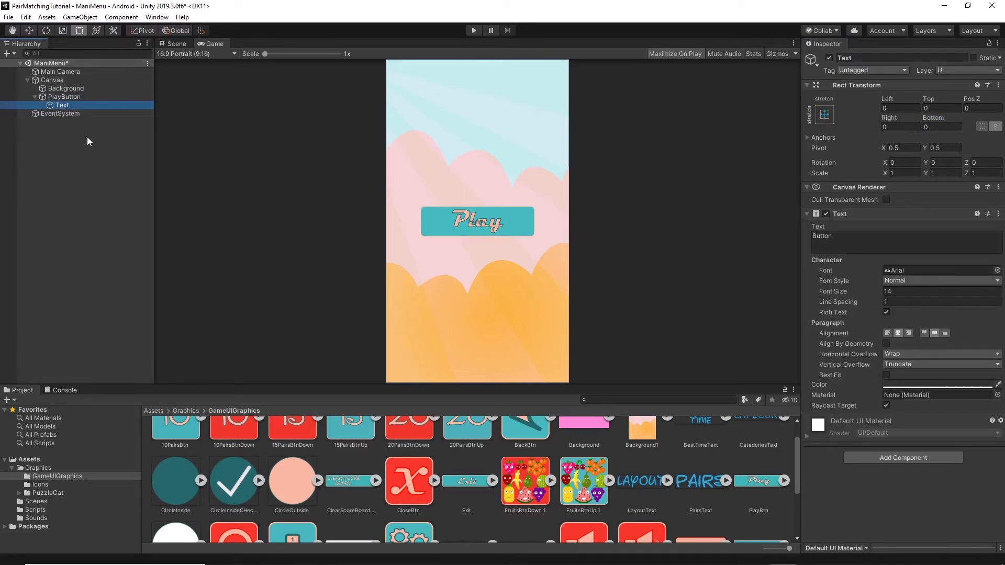
click(36, 97)
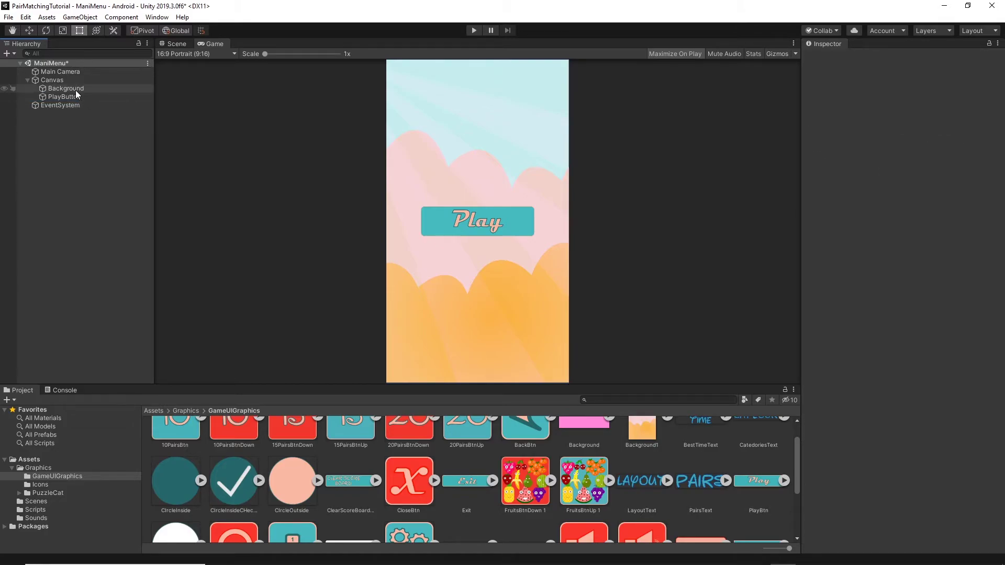
click(72, 97)
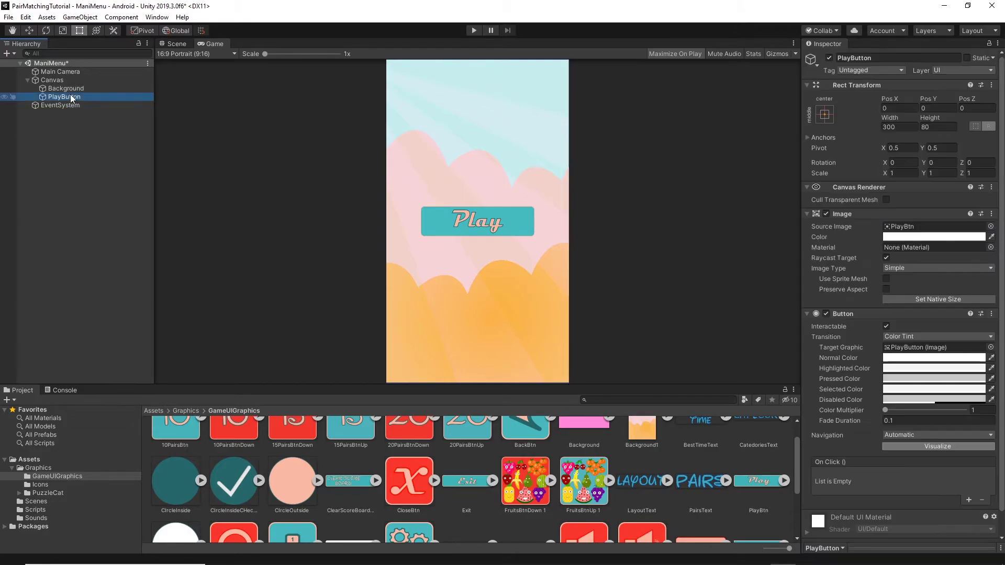
click(657, 245)
- Duplicate PlayButton and rename the copy ExitButton
right_click(55, 98)
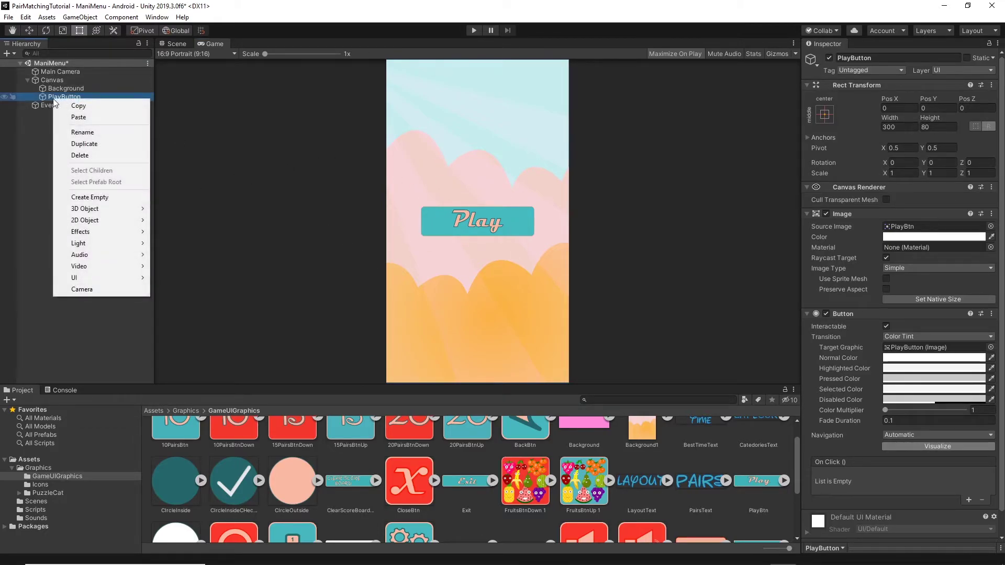
click(112, 144)
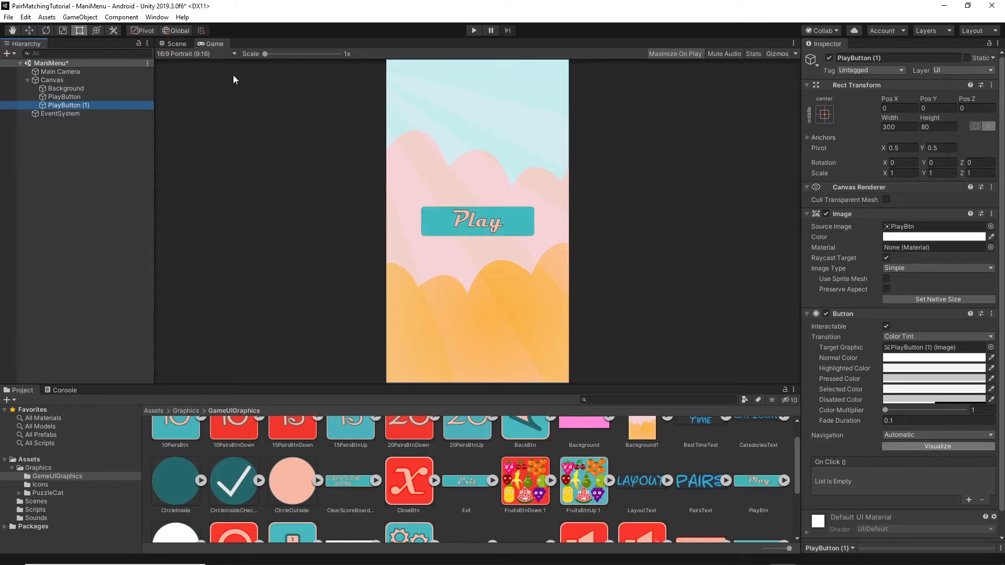
click(899, 59)
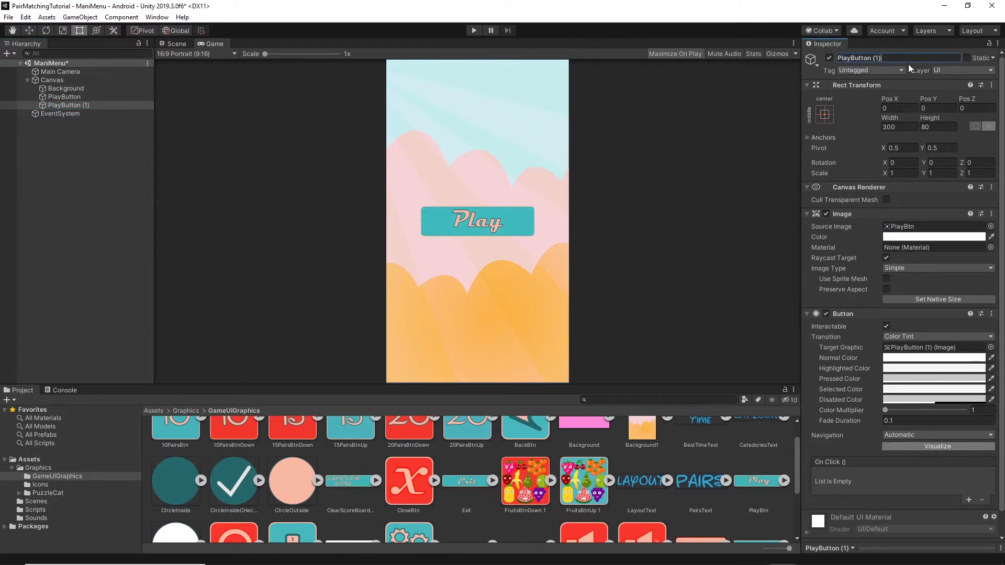
key(BackSpace)
key(BackSpace)
key(BackSpace)
key(BackSpace)
key(BackSpace)
text(Exit)
key(Return)
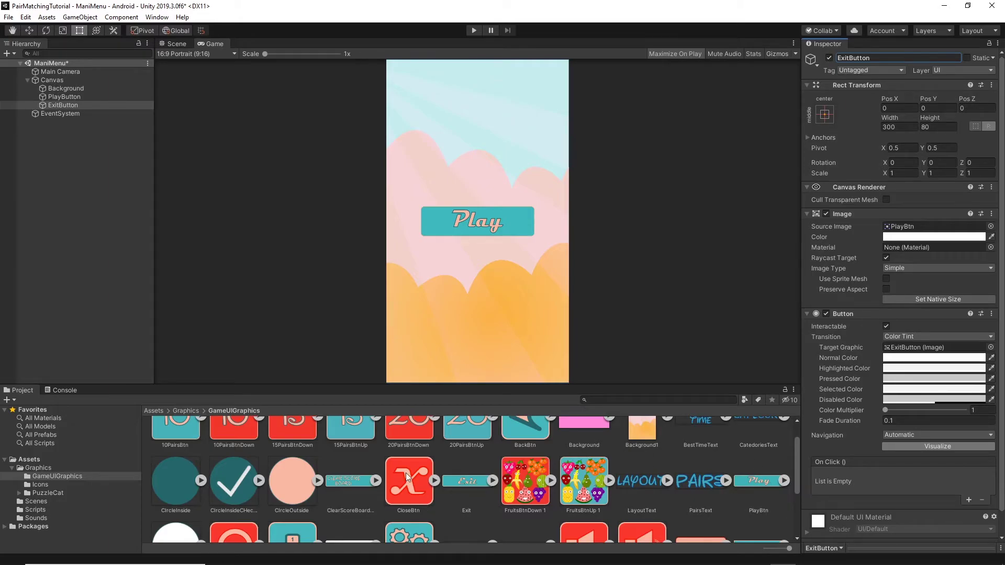
- Give ExitButton the Exit sprite and move it down to Pos Y -162.86
click(462, 487)
drag(462, 486, 919, 229)
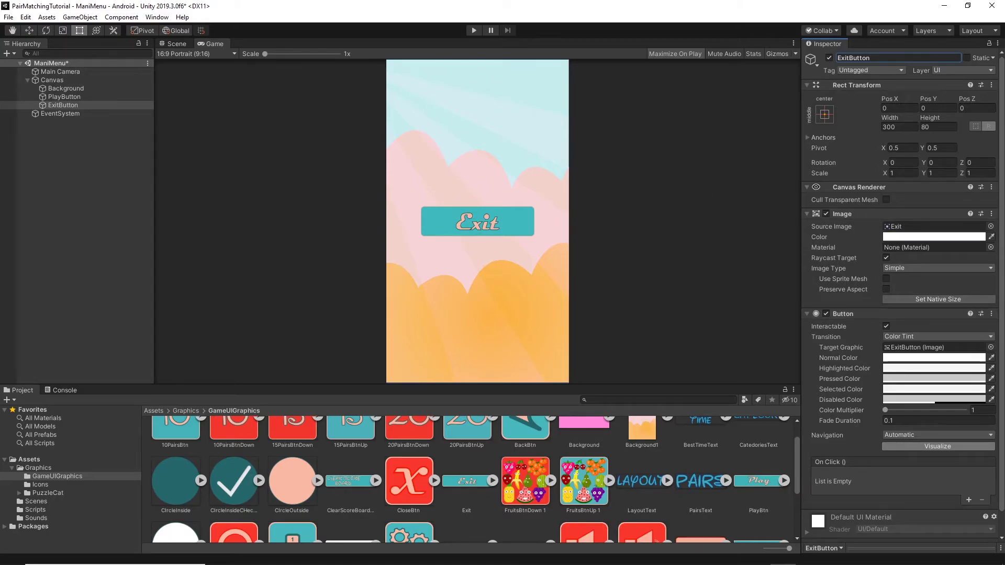
drag(931, 101, 84, 114)
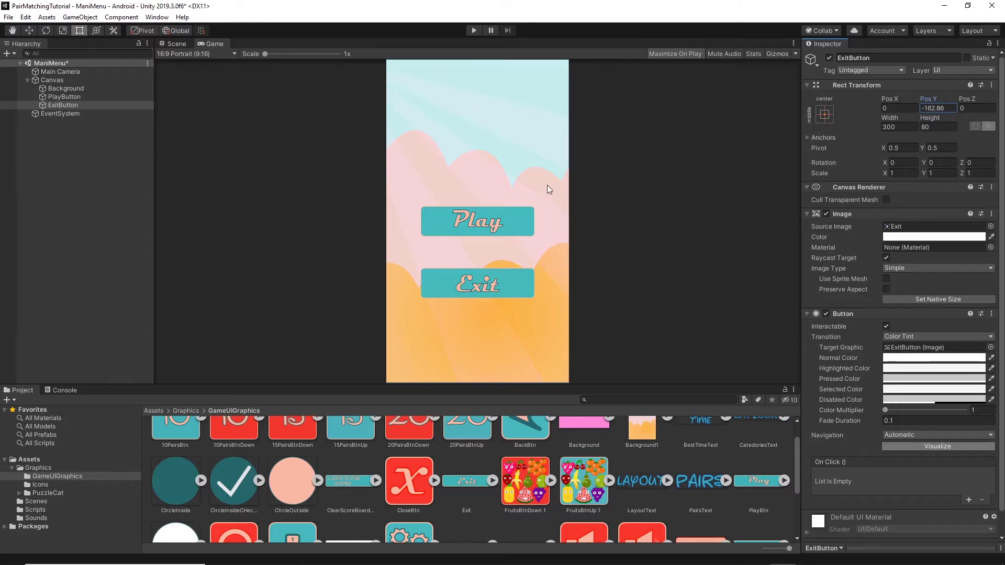
- Add a new UI Button under Canvas named LeaderBoardButton
right_click(56, 81)
mouse_move(131, 259)
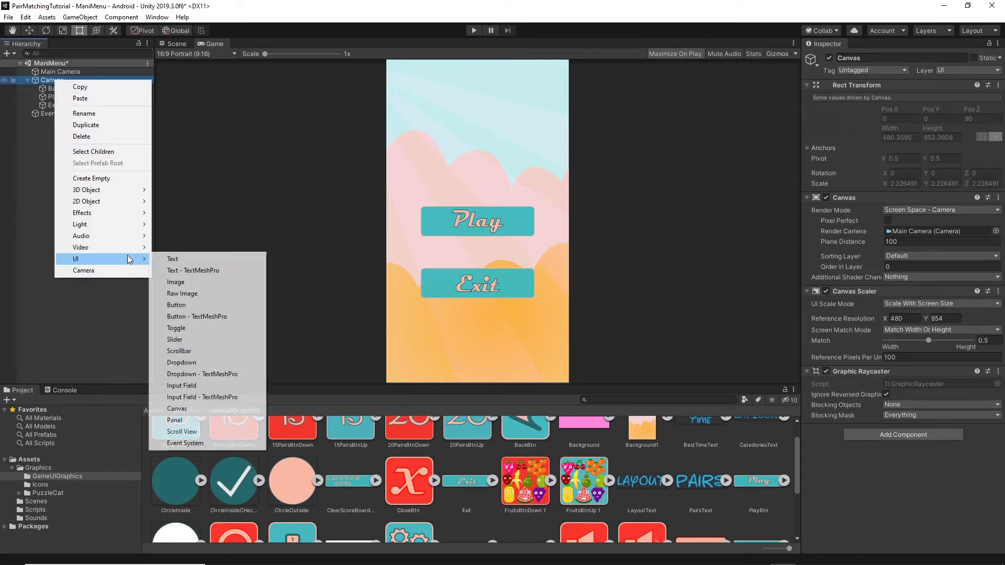
click(184, 306)
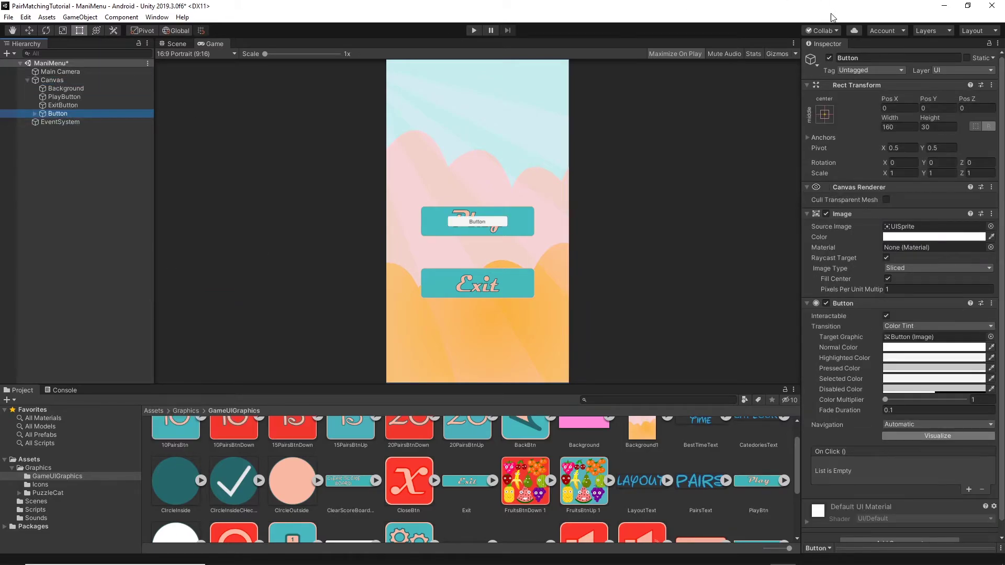
click(870, 57)
click(872, 56)
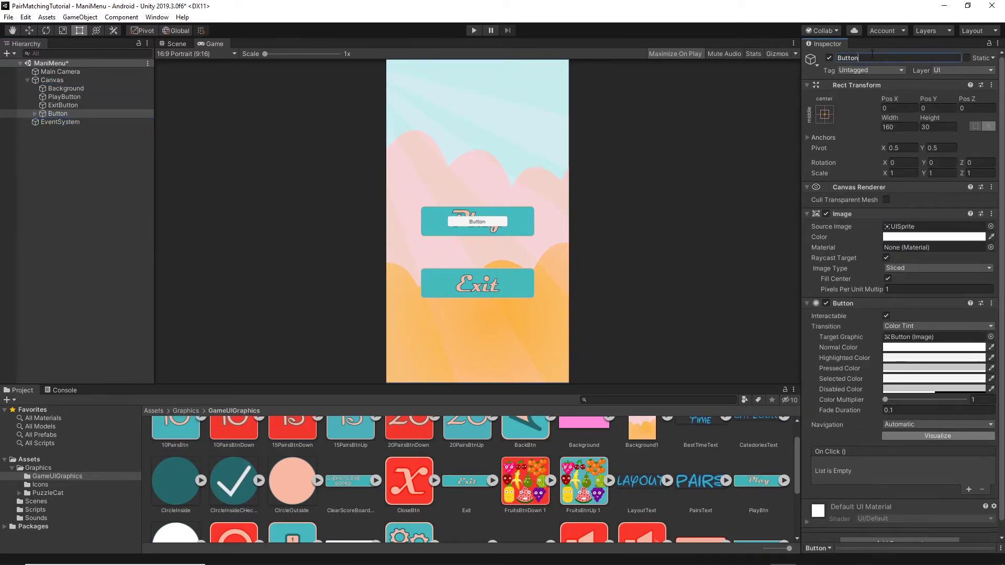
text(LeaderBoard)
key(Return)
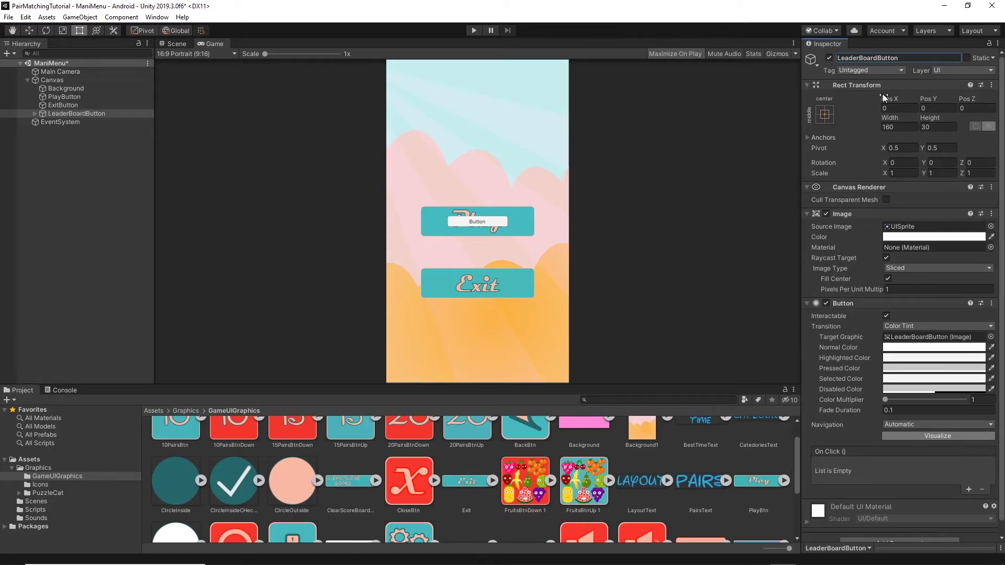
- Delete LeaderBoardButton's Text child and assign the ScoresBtn sprite as its Source Image
click(35, 113)
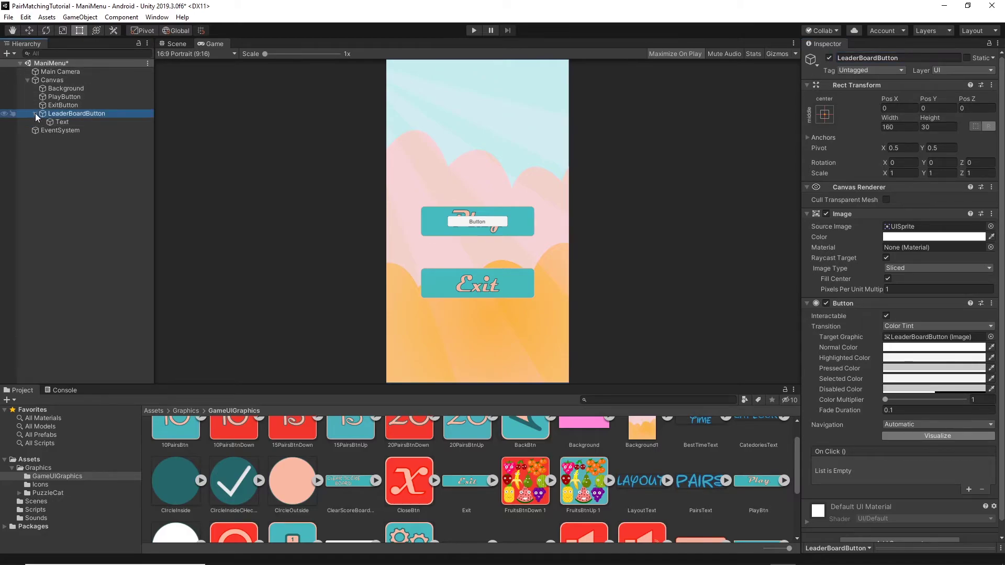
click(60, 122)
key(Delete)
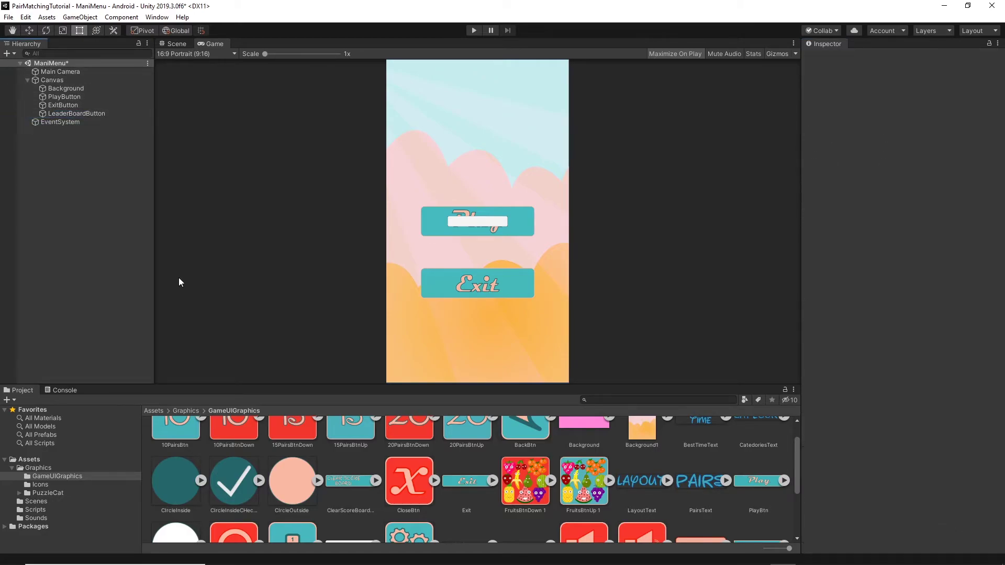
click(105, 113)
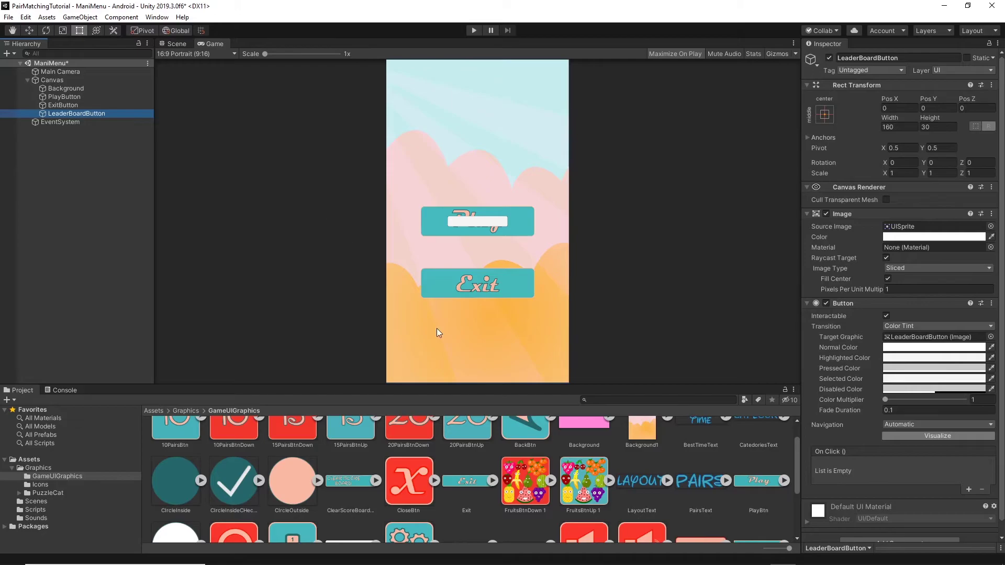
scroll(463, 447, down, 3)
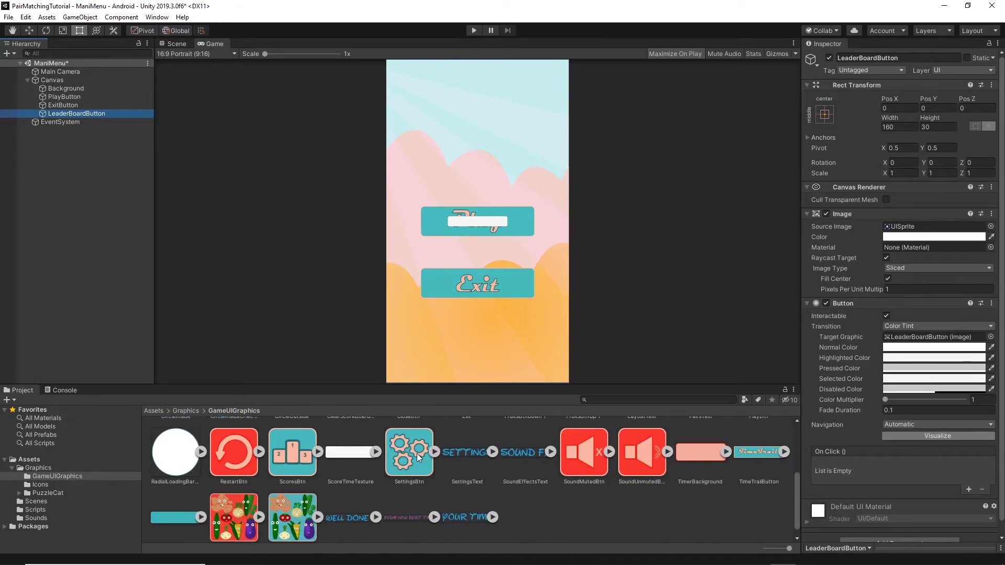
click(305, 454)
drag(305, 454, 911, 228)
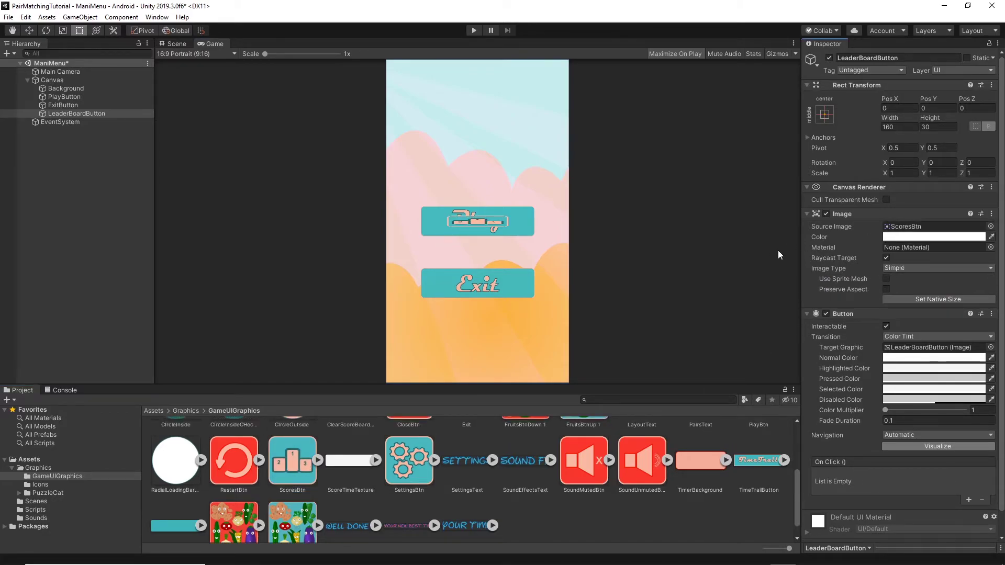
- Size LeaderBoardButton 100×100 and move it to the top-left at Pos -172.38, 352.24
double_click(903, 126)
text(100)
key(Tab)
text(100)
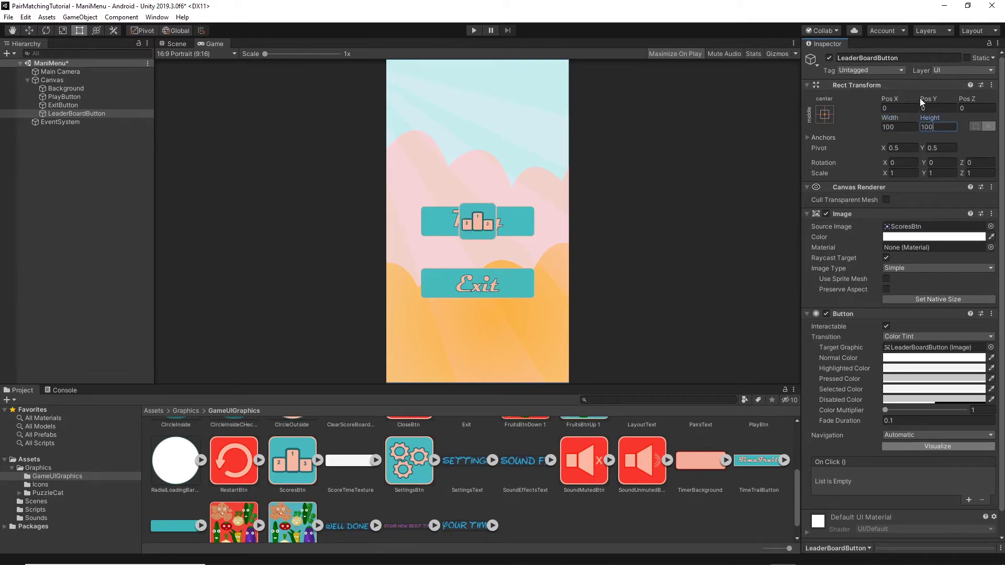
drag(927, 99, 52, 183)
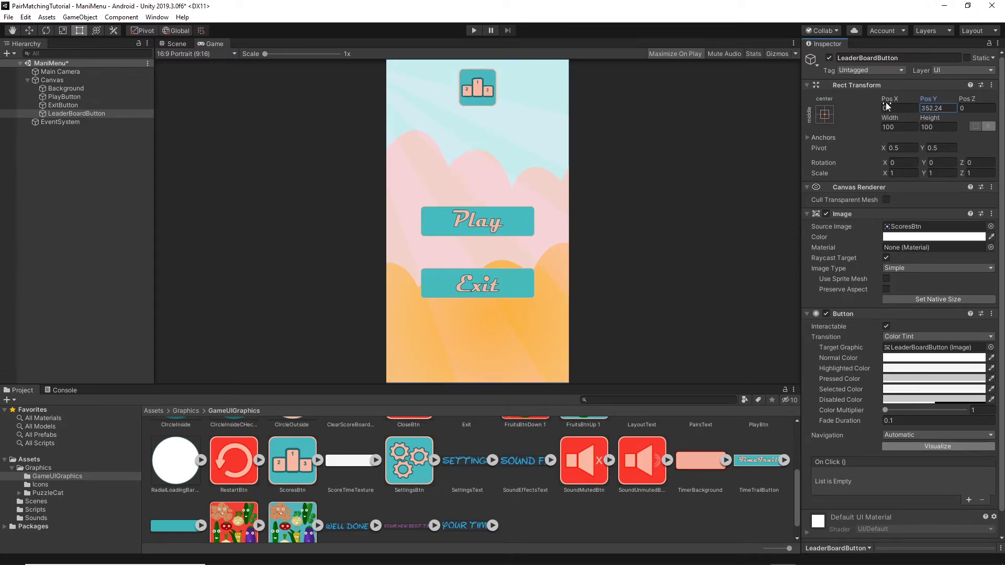
drag(888, 102, 613, 132)
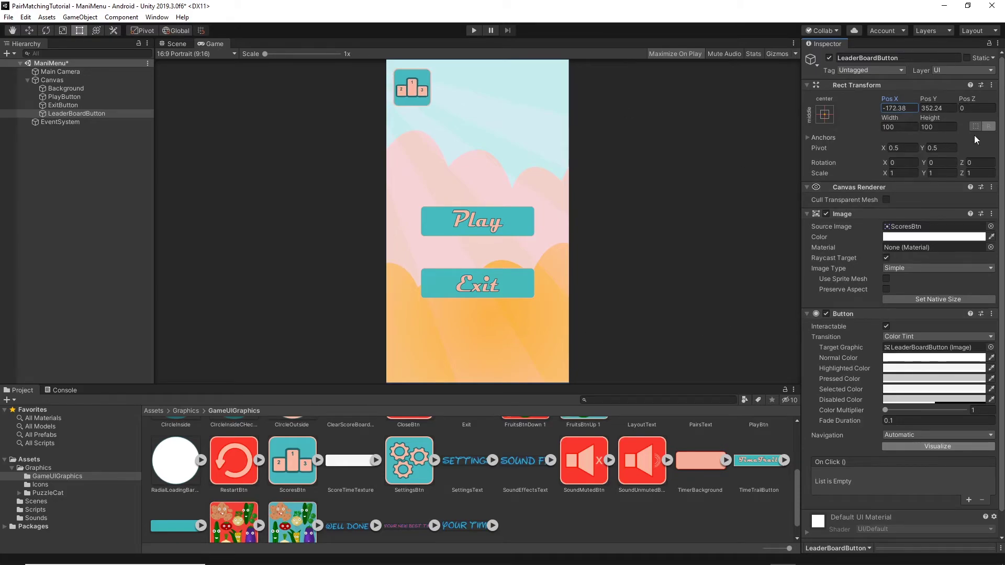
- Duplicate LeaderBoardButton and rename the copy SettingsButton
right_click(52, 115)
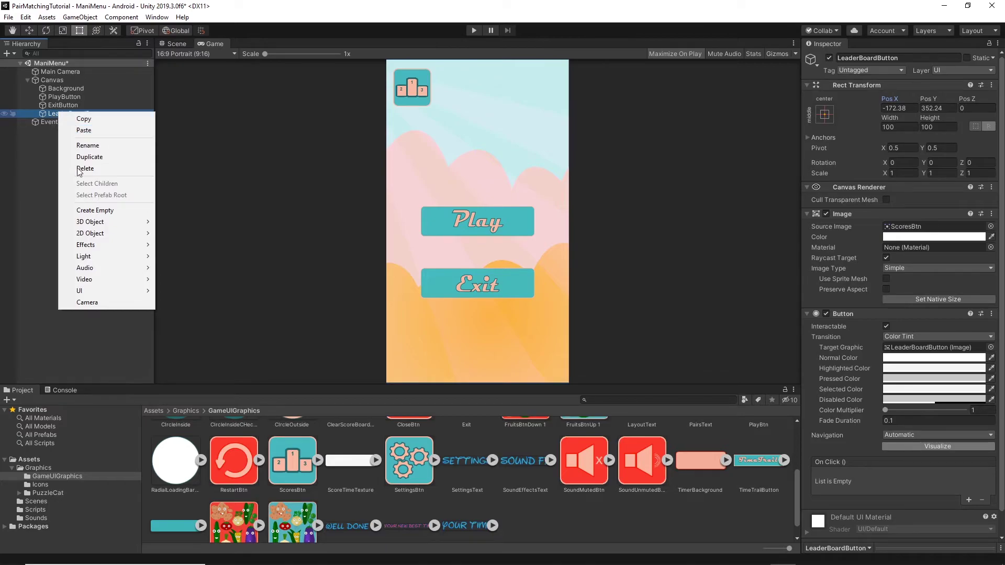
click(88, 157)
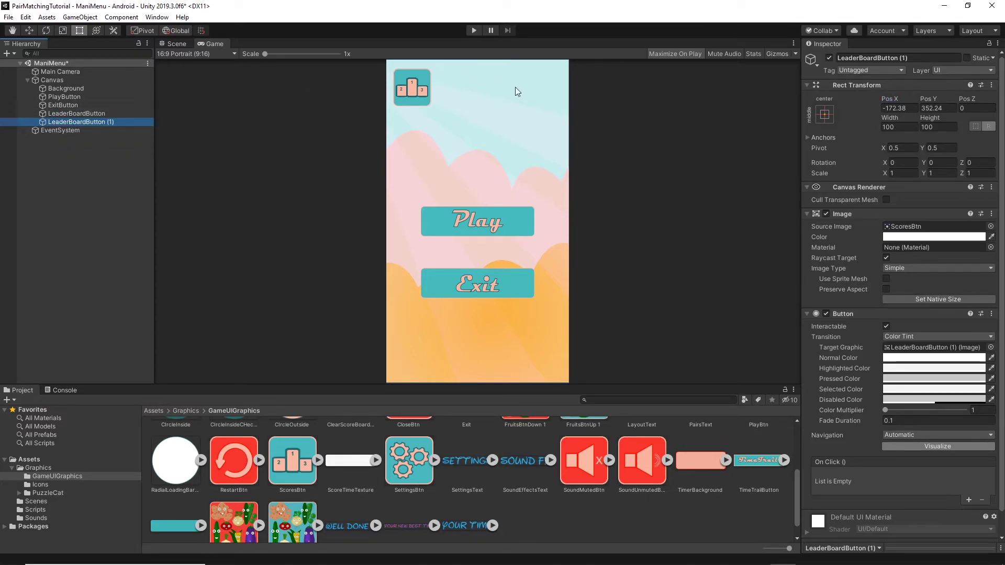
click(935, 58)
key(End)
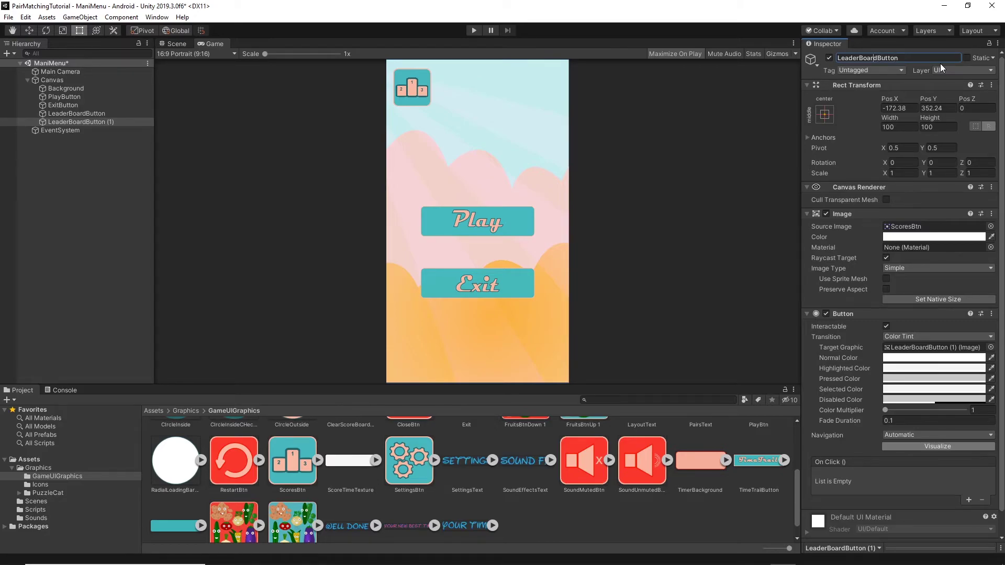
key(shift+Home)
text(Settings)
key(Return)
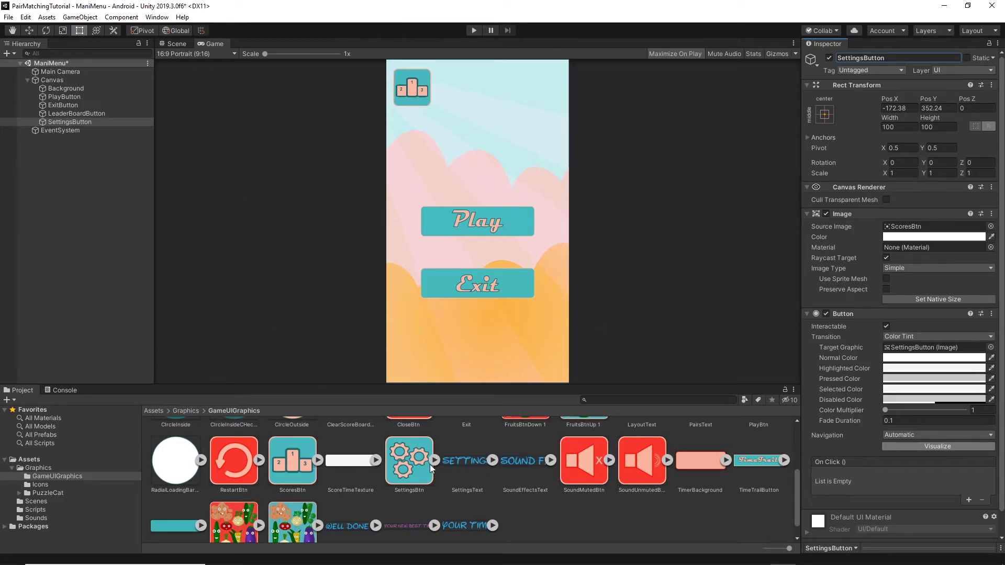
- Give SettingsButton the SettingsBtn gear sprite and move it to Pos X 172.97
click(419, 472)
drag(419, 472, 906, 228)
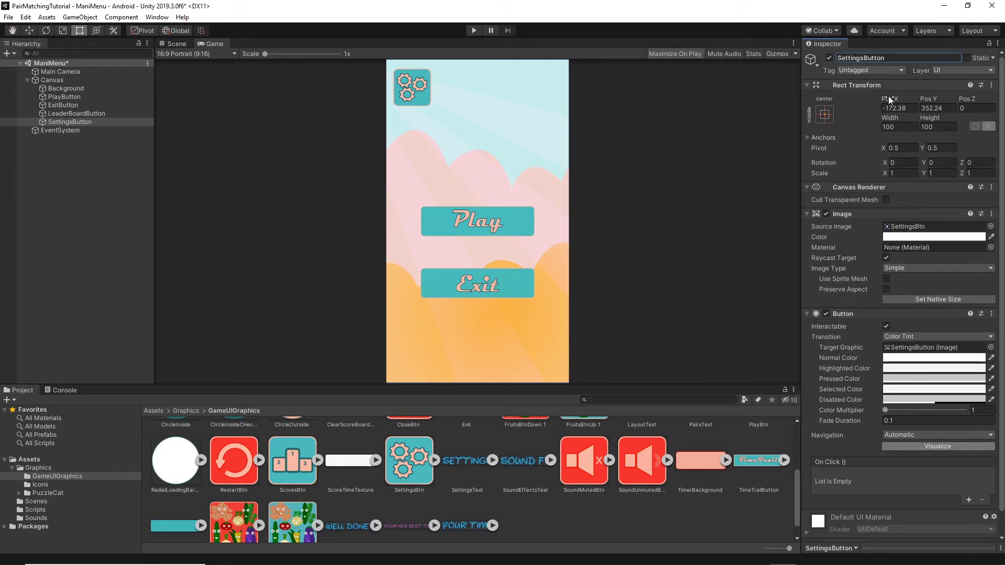
drag(888, 100, 935, 173)
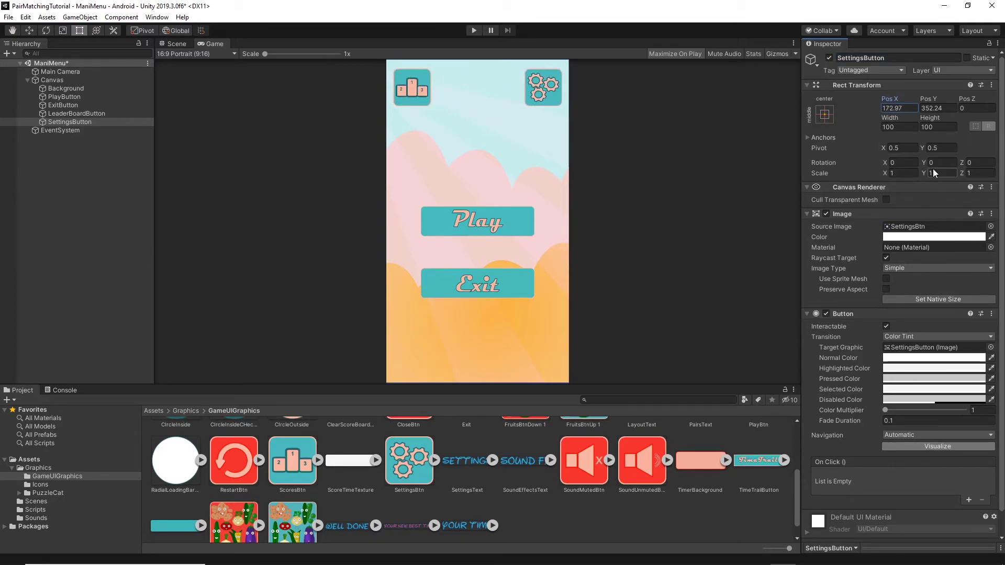
- Finish the position edit and save the ManiMenu scene
click(673, 264)
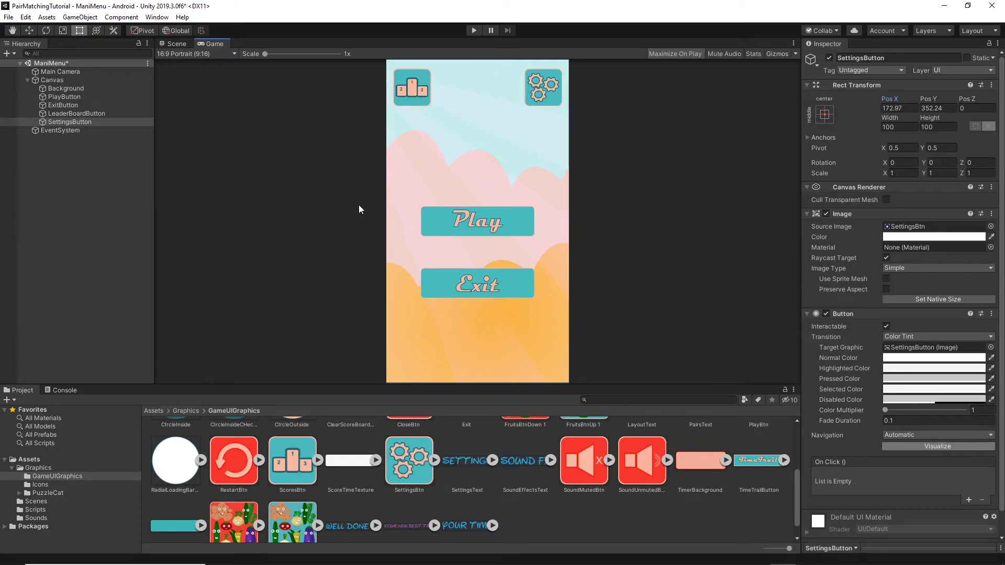
click(9, 17)
click(17, 56)
- Test-run the menu, stop it, and view PlayButton's settings with its empty On Click list
click(474, 30)
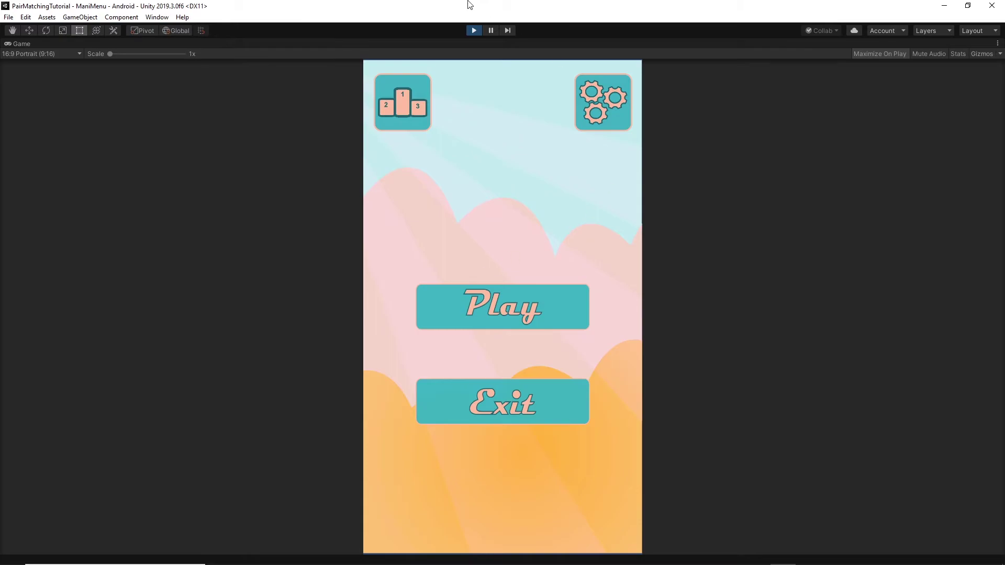
click(474, 30)
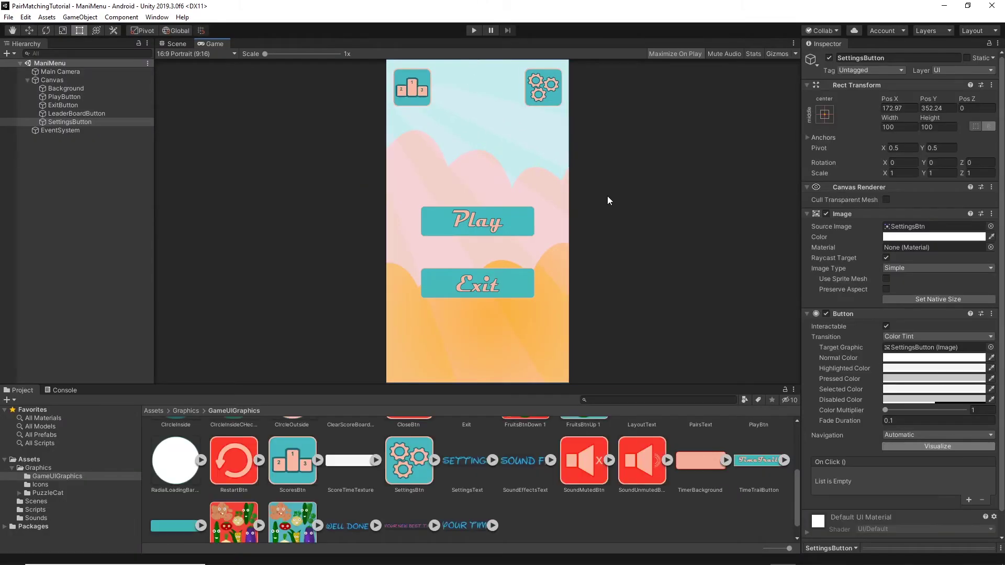
click(64, 97)
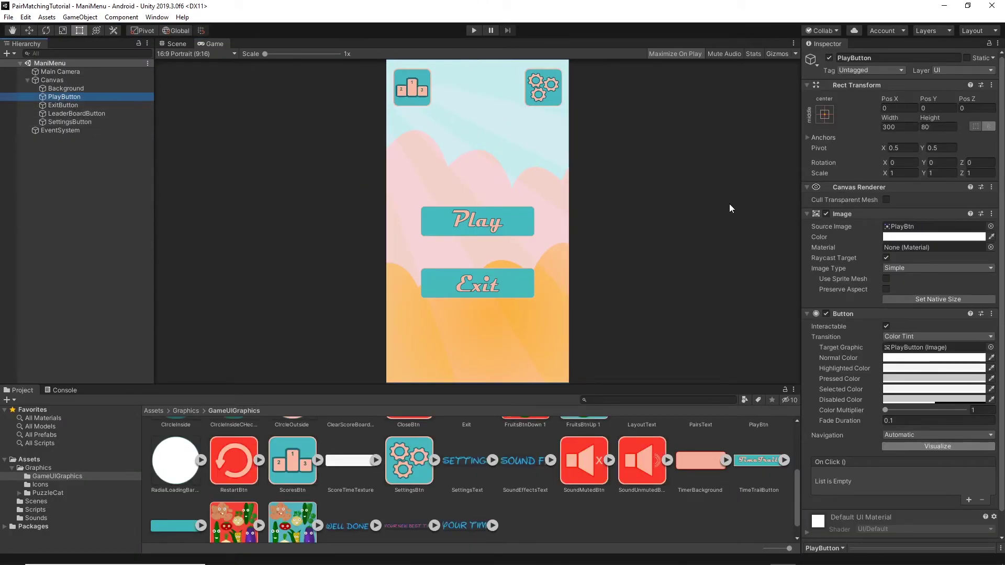
scroll(868, 340, down, 1)
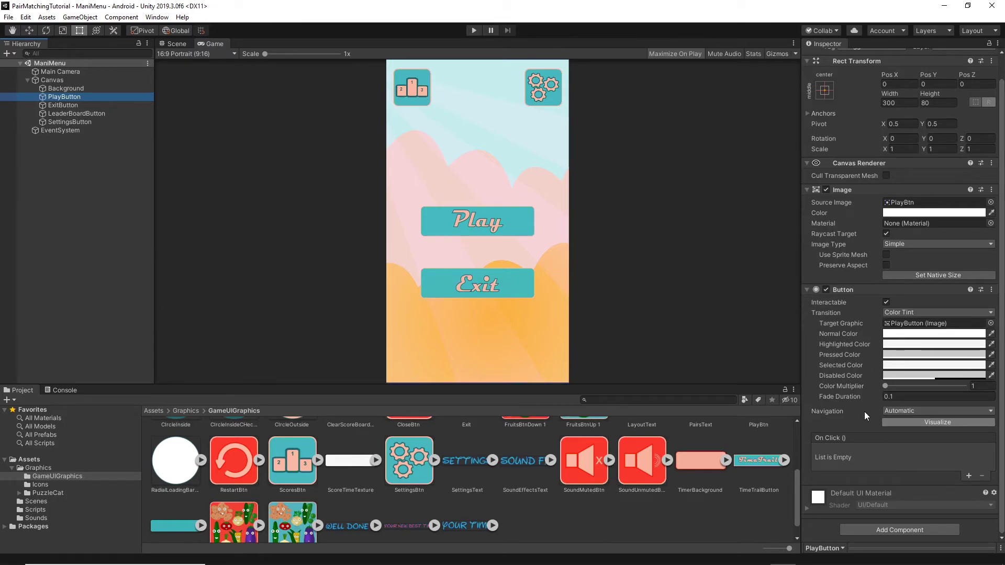
click(672, 283)
- Create a new scene named SetGame in the Scenes folder next to ManiMenu
click(36, 502)
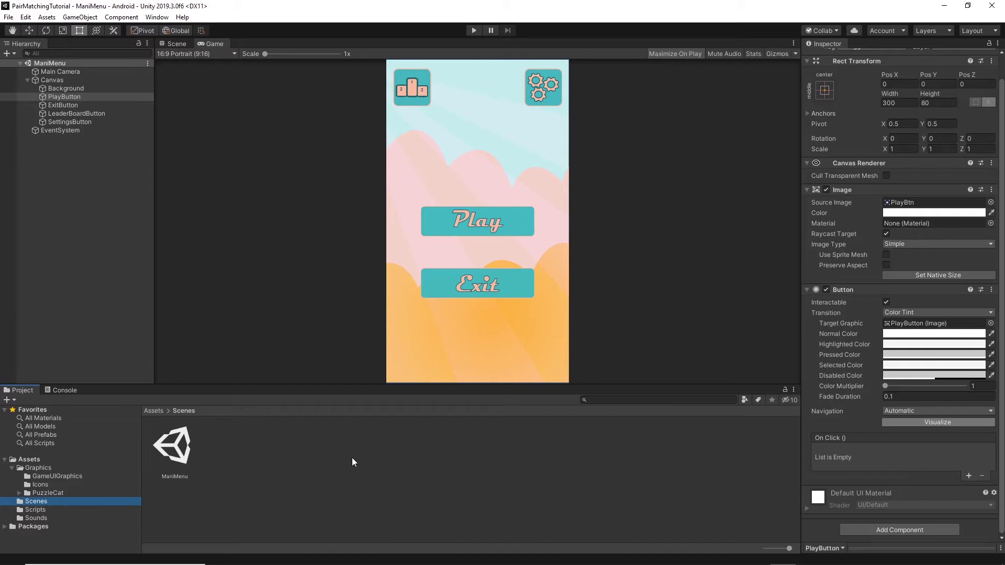
right_click(326, 450)
mouse_move(366, 192)
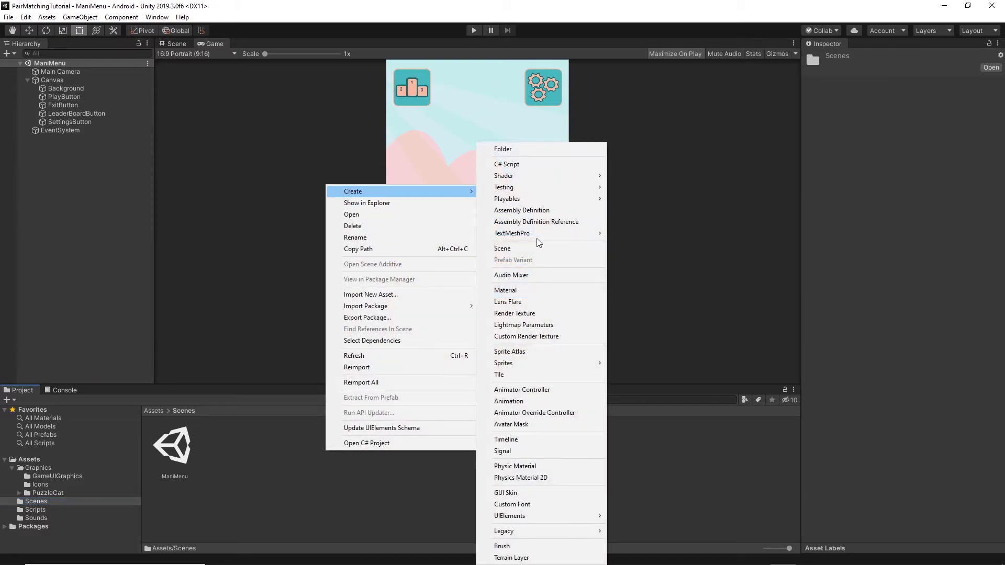
click(523, 249)
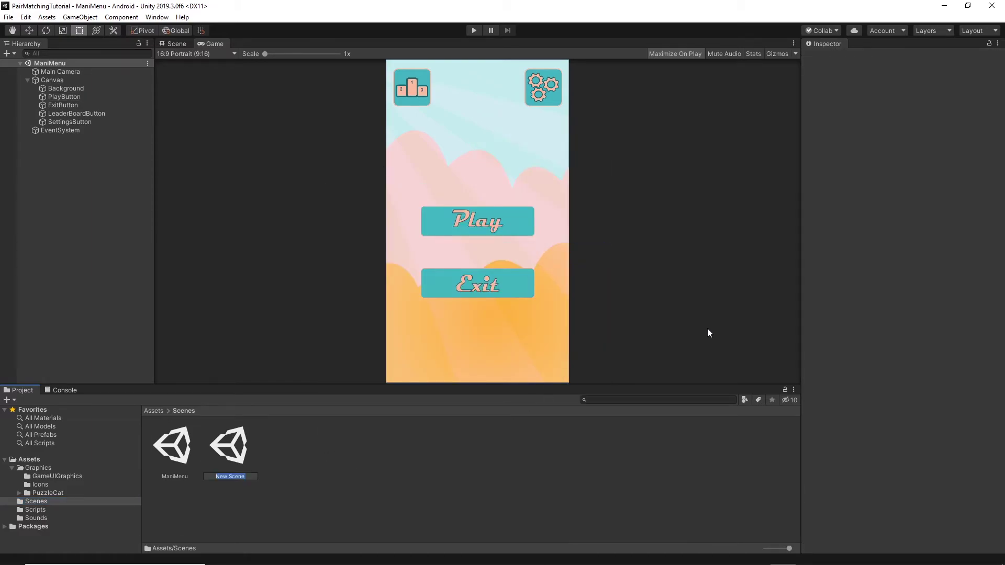
text(SetGame)
key(Return)
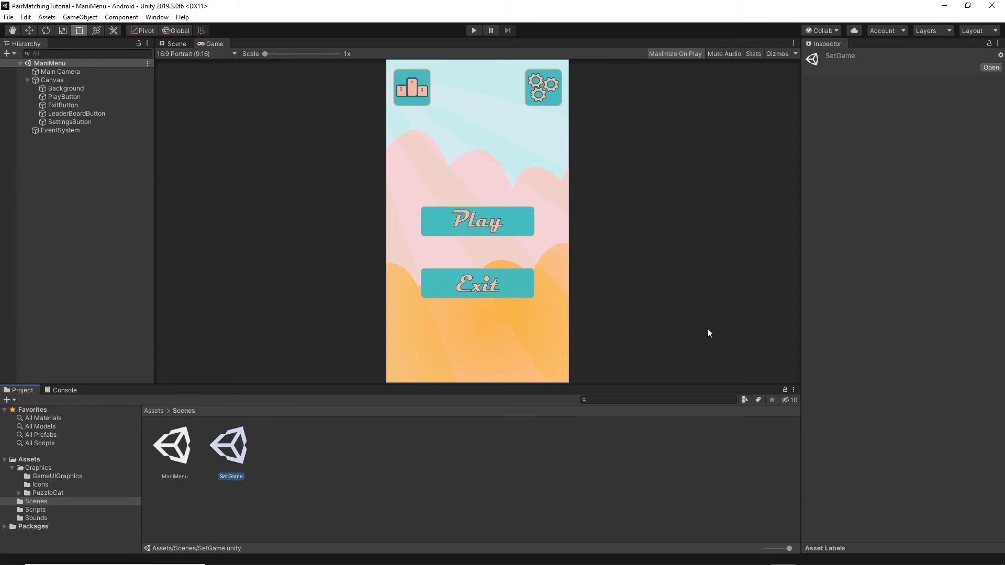
click(663, 271)
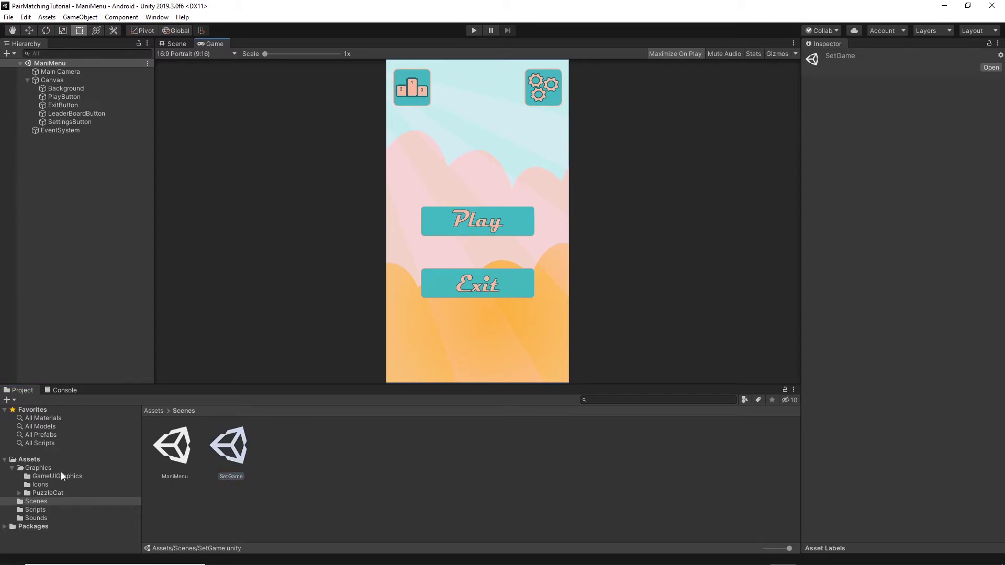
click(31, 510)
- Create a C# script named ButtonBehaviour via Create > C# Script in Scripts
right_click(342, 470)
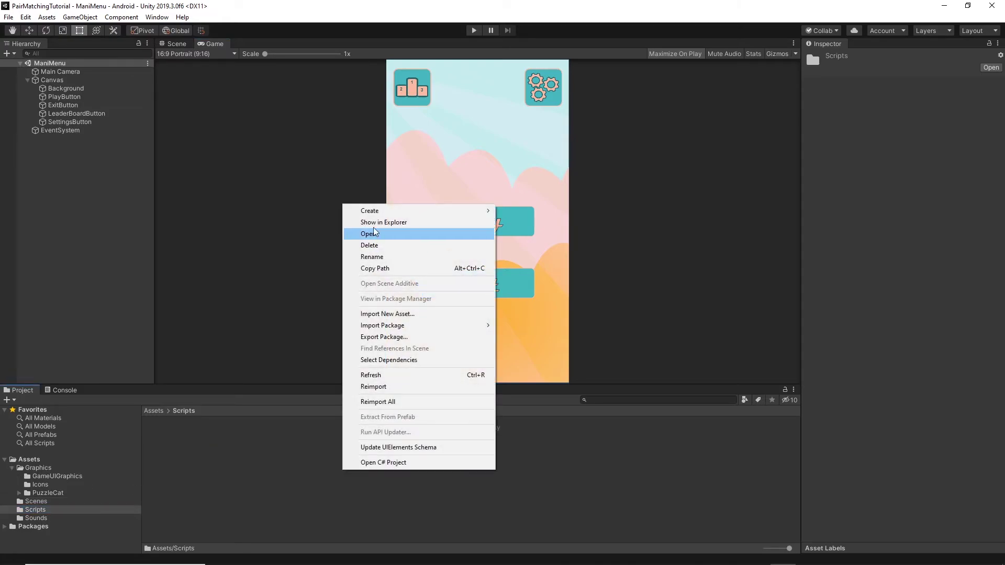
mouse_move(461, 211)
click(567, 164)
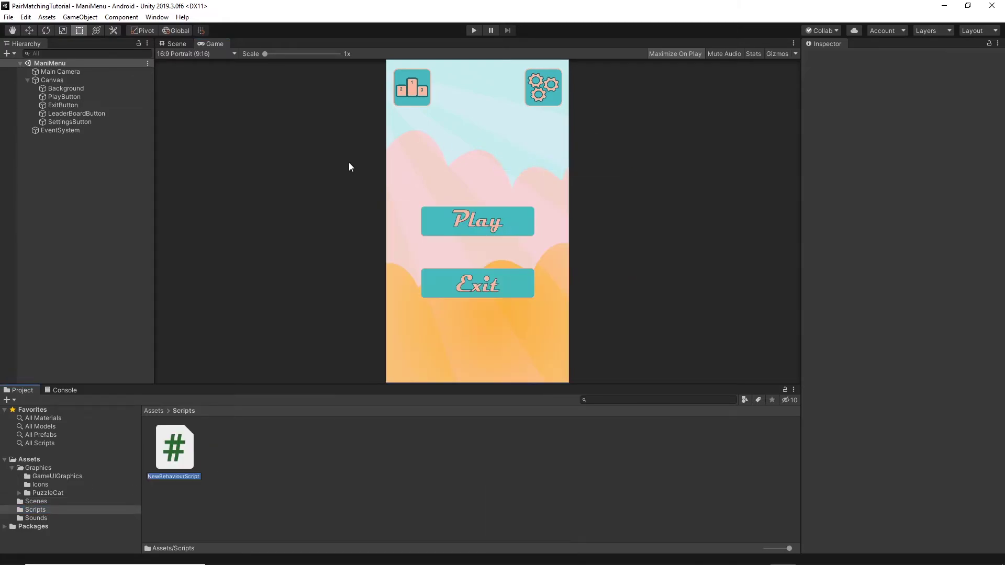
text(ButtonBehaviou)
key(Return)
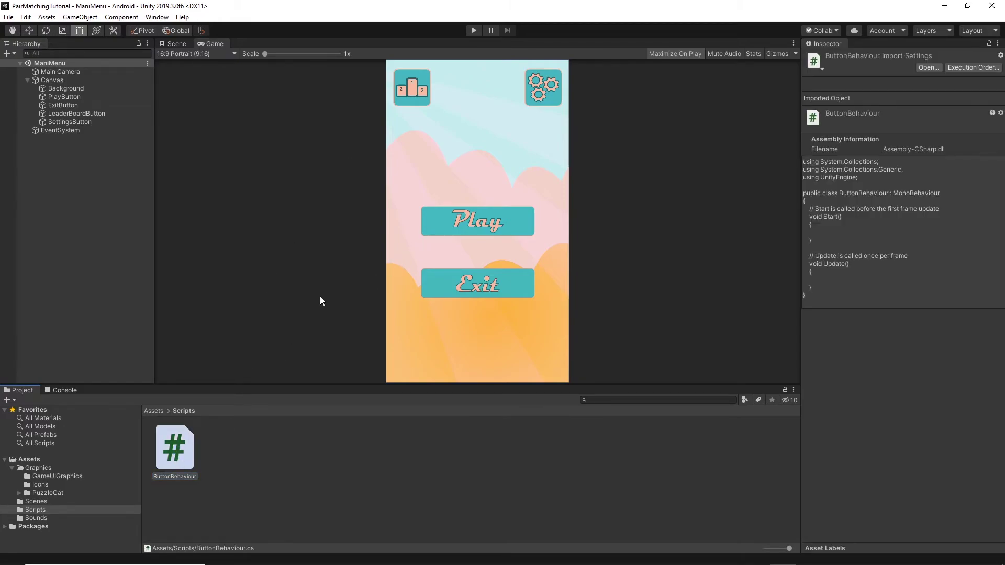
- Open ButtonBehaviour in Visual Studio and delete the template Start and Update methods
double_click(176, 448)
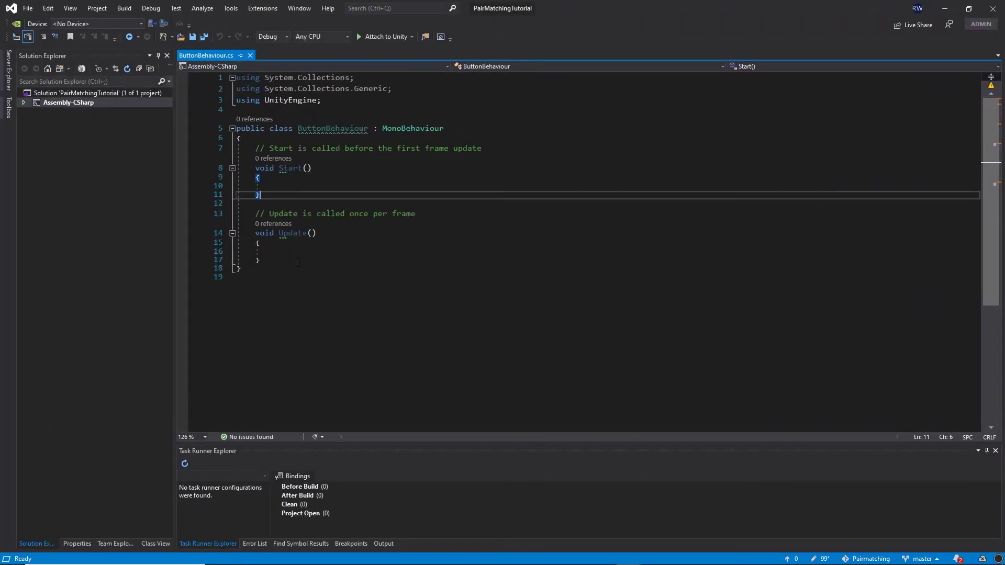
drag(299, 262, 214, 146)
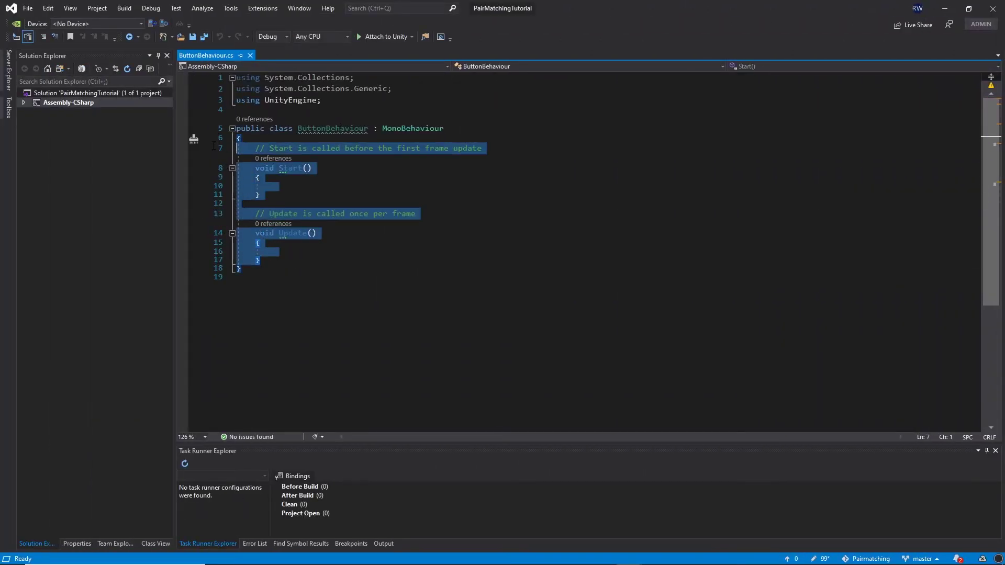
key(Delete)
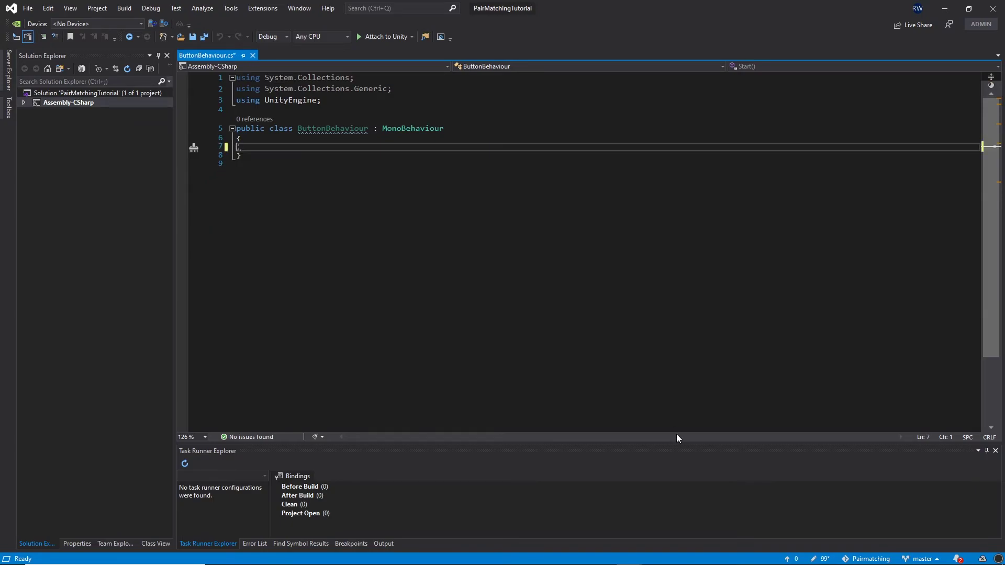
- Add 'using UnityEngine.SceneManagement;' after using UnityEngine and save the script
click(327, 191)
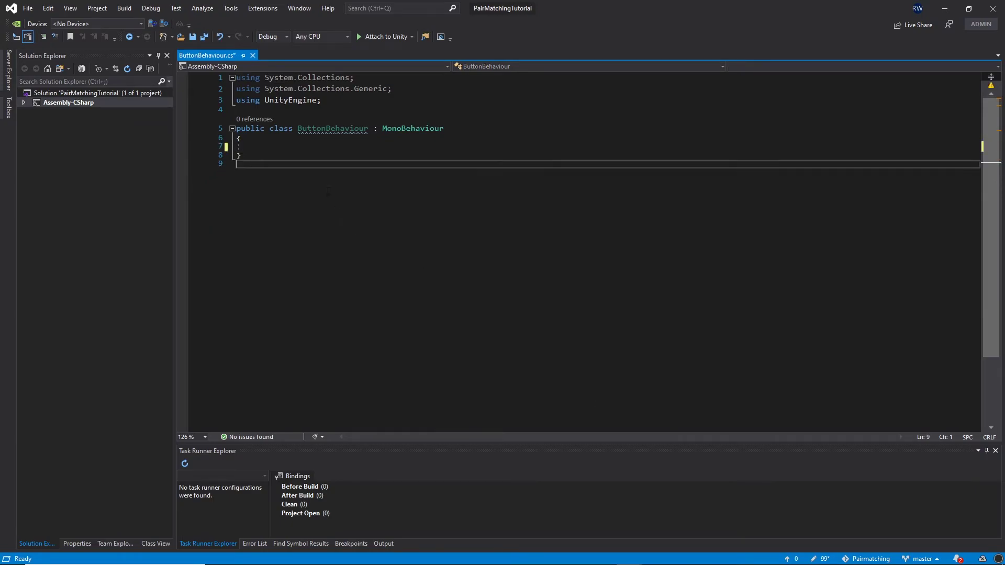
click(334, 104)
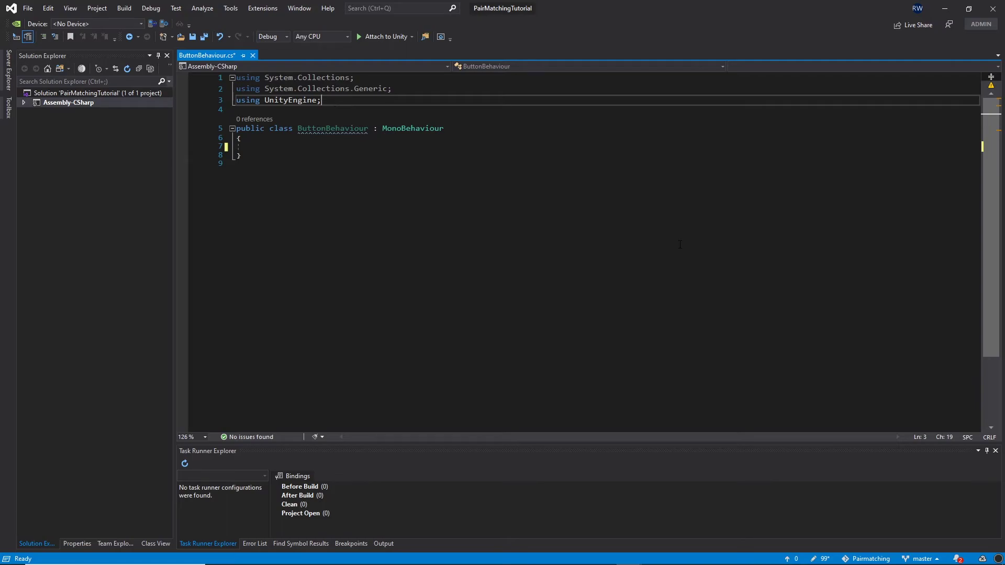
key(Return)
text(usin)
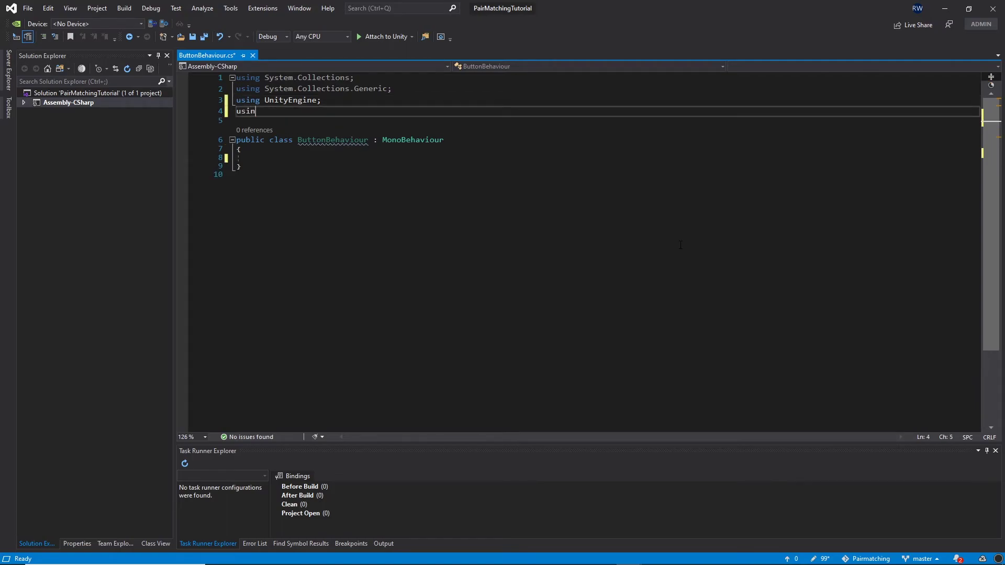
text(g )
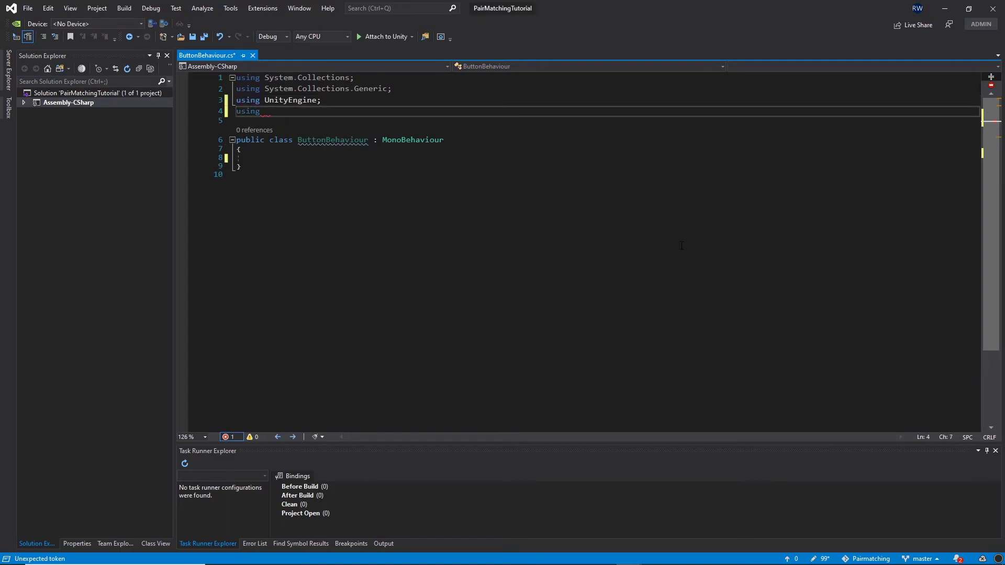
text(Unit)
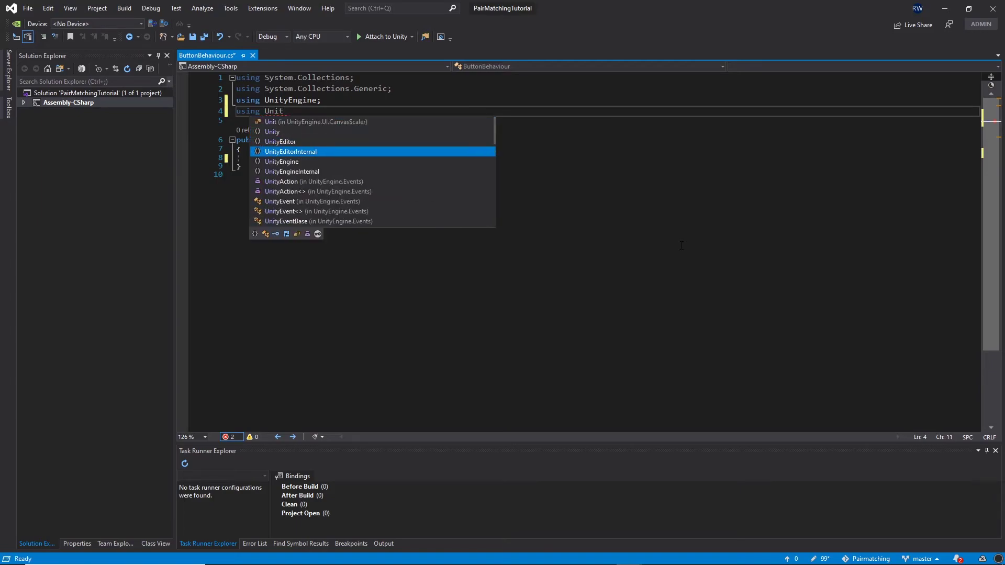
text(yEngine.SceneManagement;)
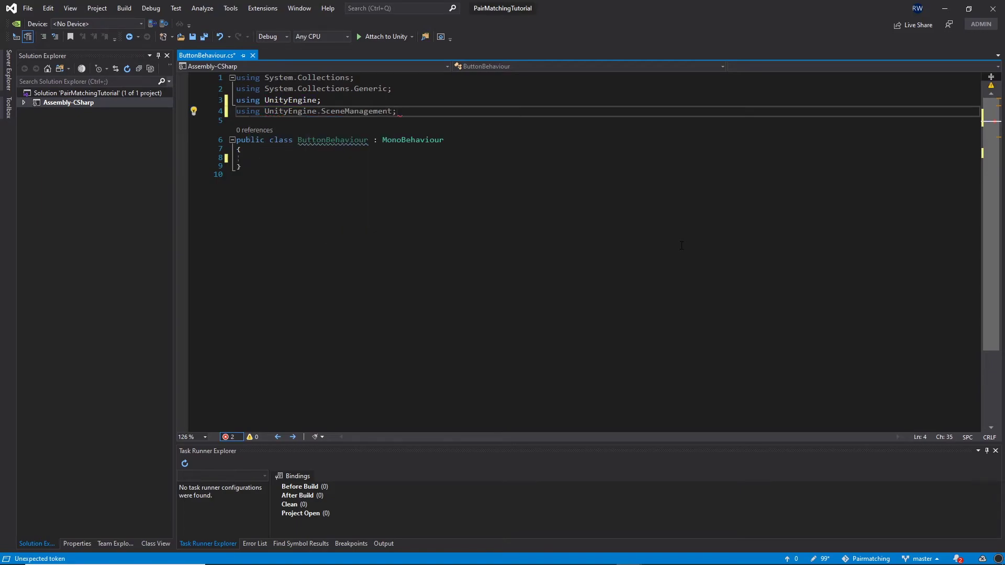
click(348, 177)
key(ctrl+s)
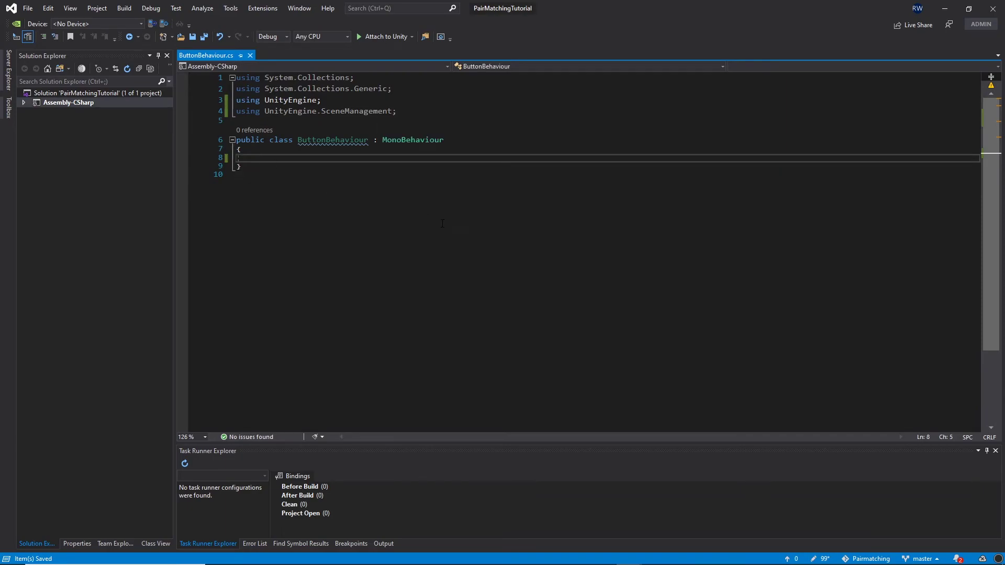
- Add public void LoadScene(string scene_name) calling SceneManager.LoadScene(scene_name) to ButtonBehaviour and save it
text(publiv)
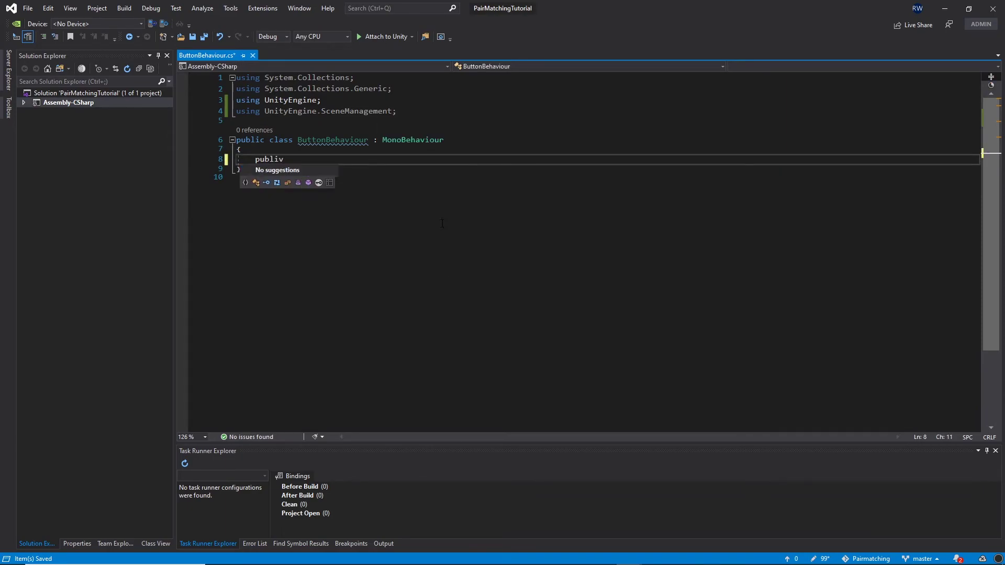
key(BackSpace)
text(c void )
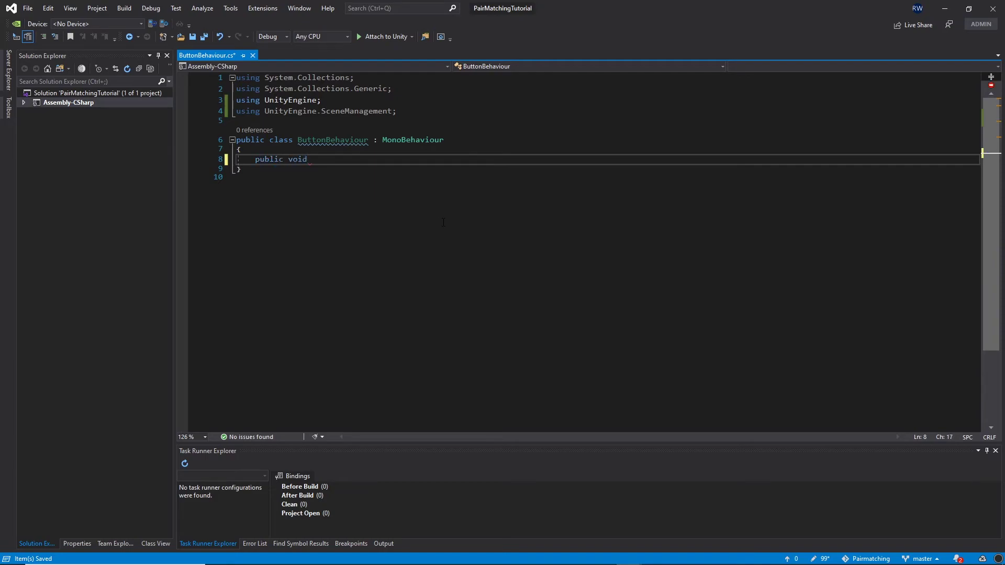
text(LoadScene()
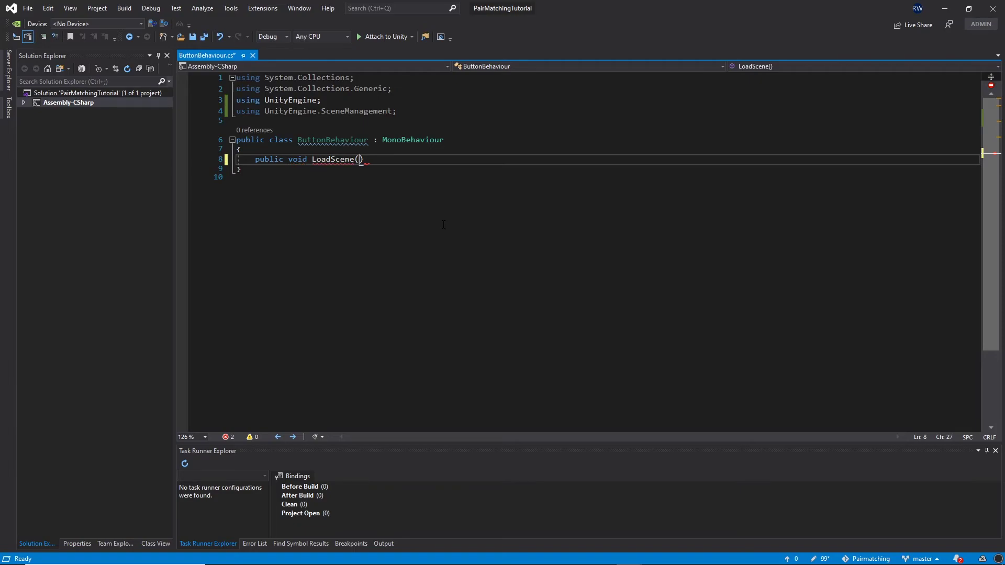
text(string )
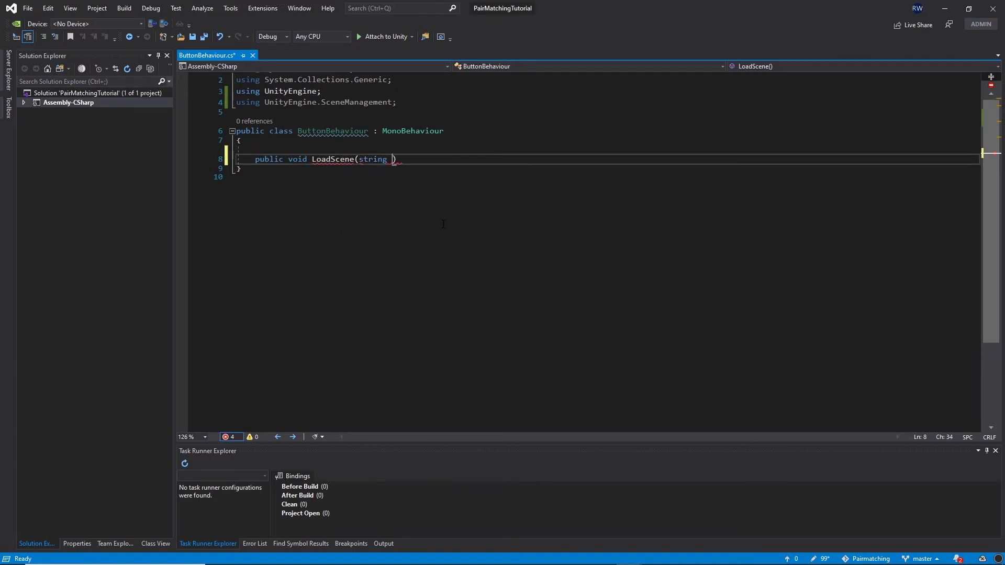
text(scene )
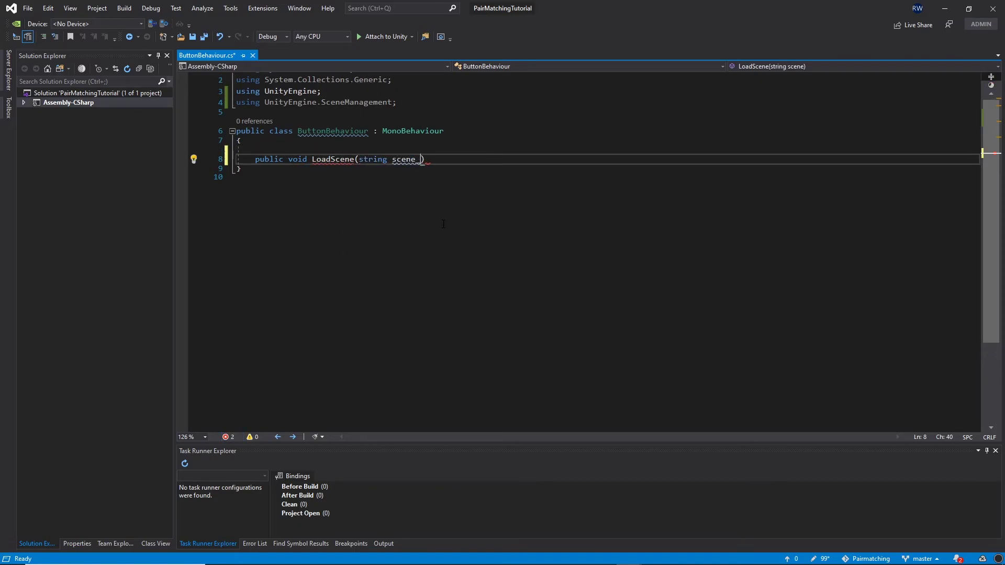
text(name)
key(Return)
text({)
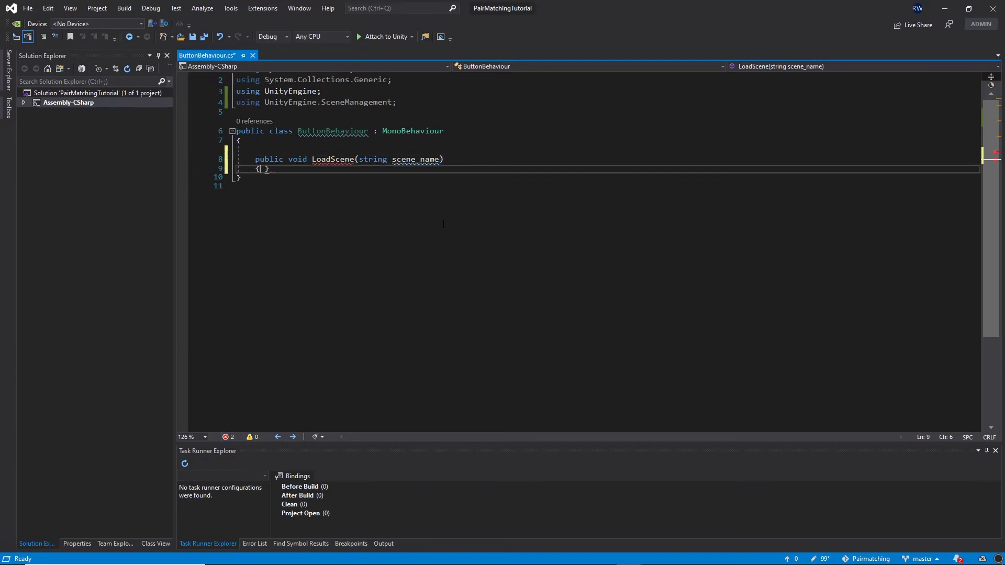
key(Return)
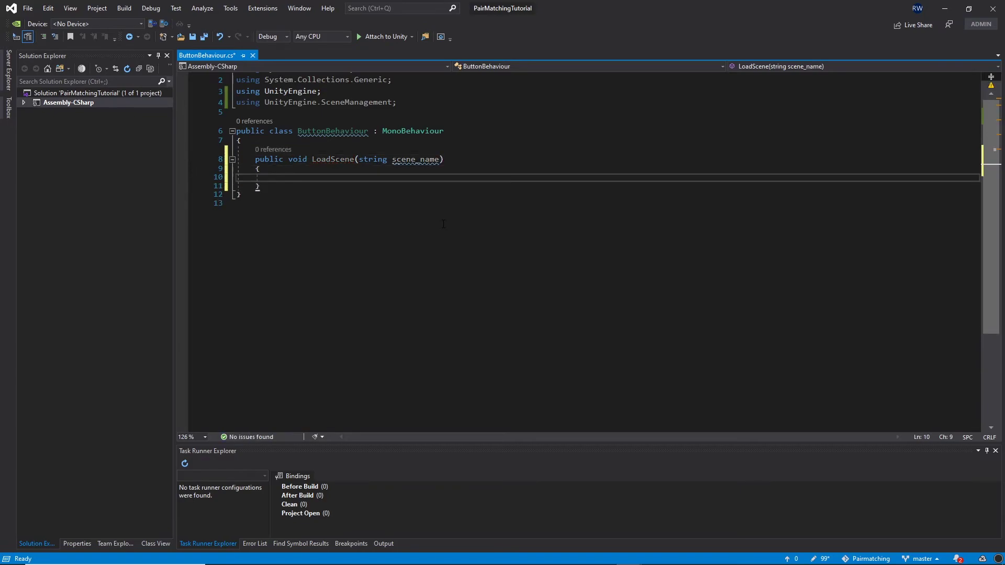
text(Sc)
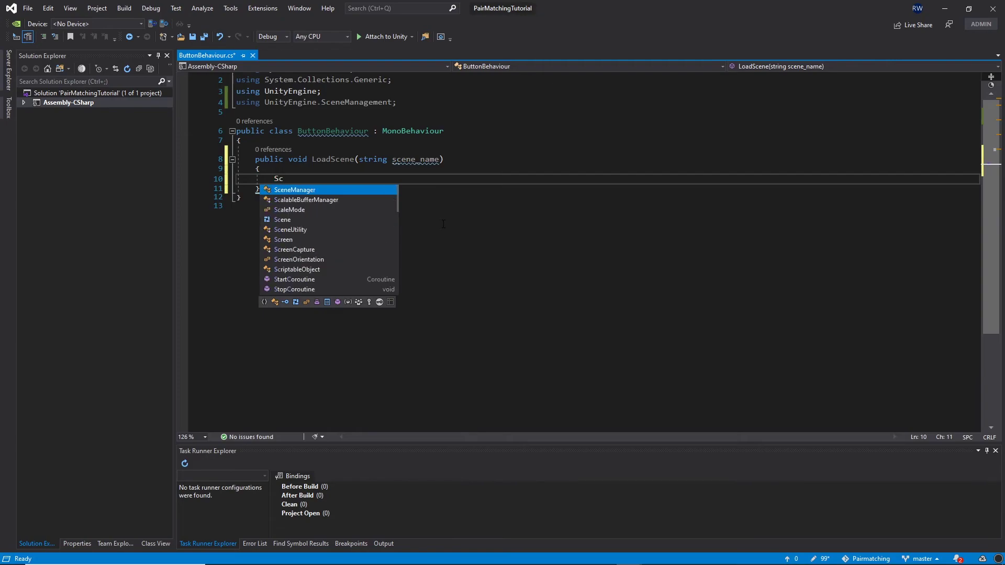
text(eneManager.)
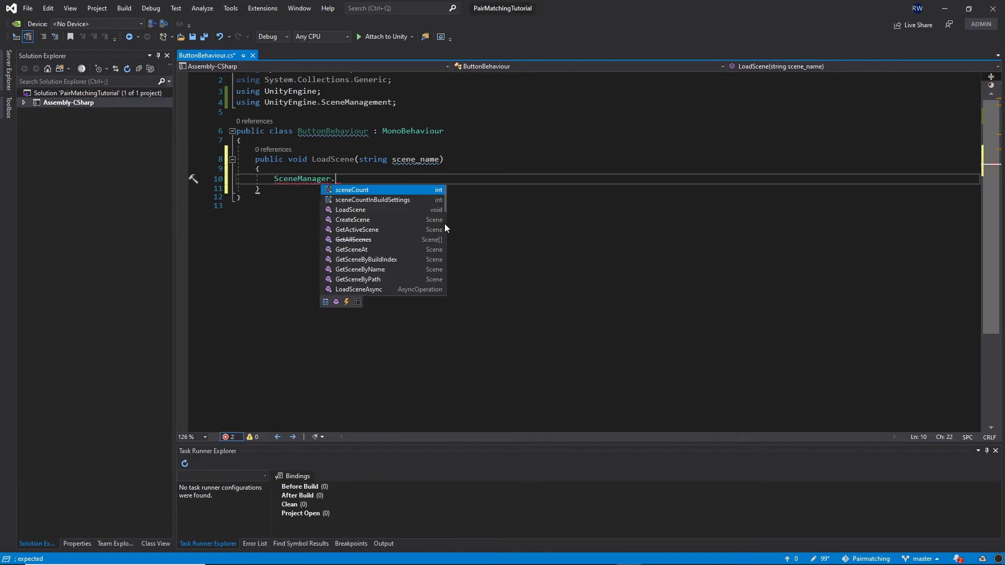
text(LoadScene()
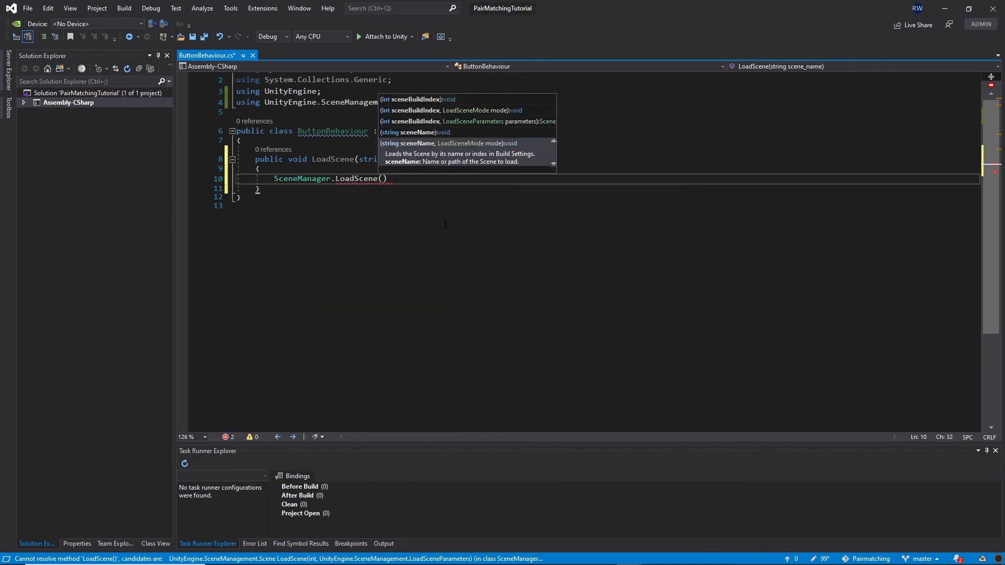
text(scene_name)
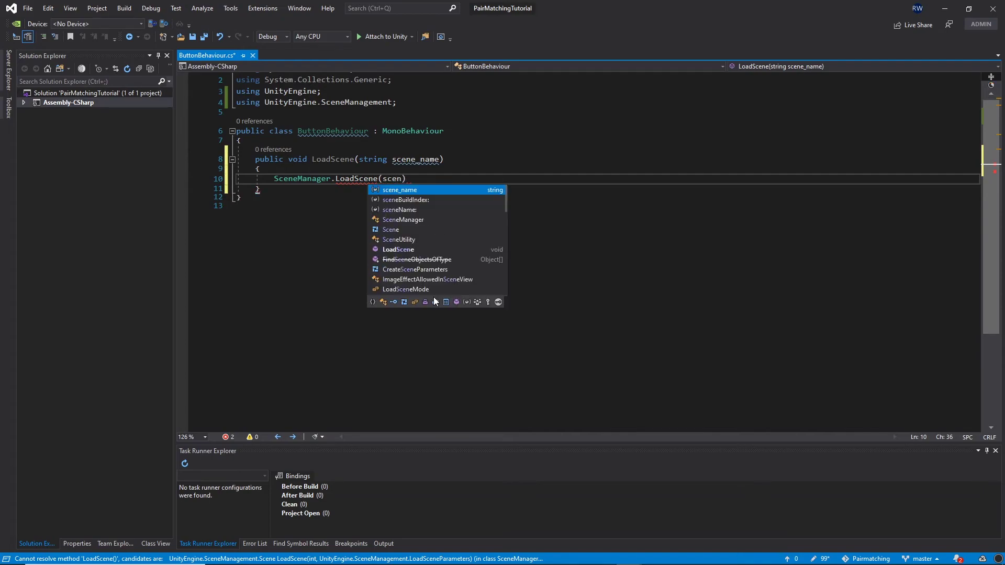
text();)
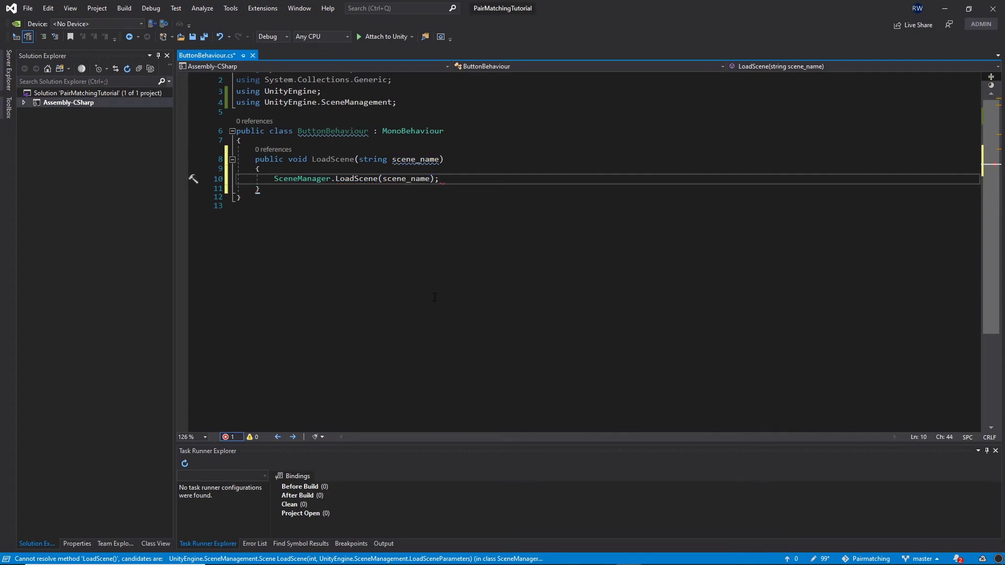
click(379, 206)
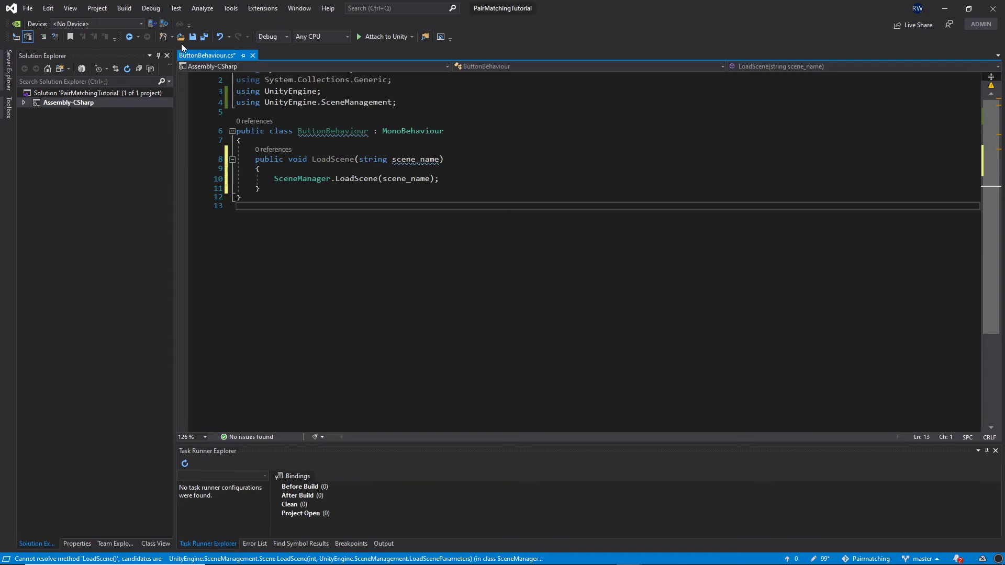
click(200, 39)
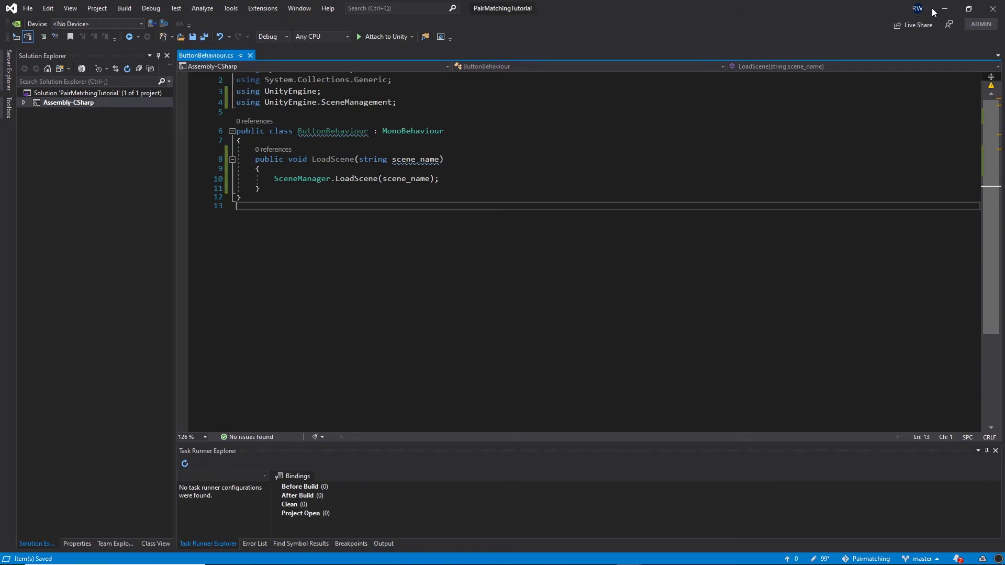
click(945, 8)
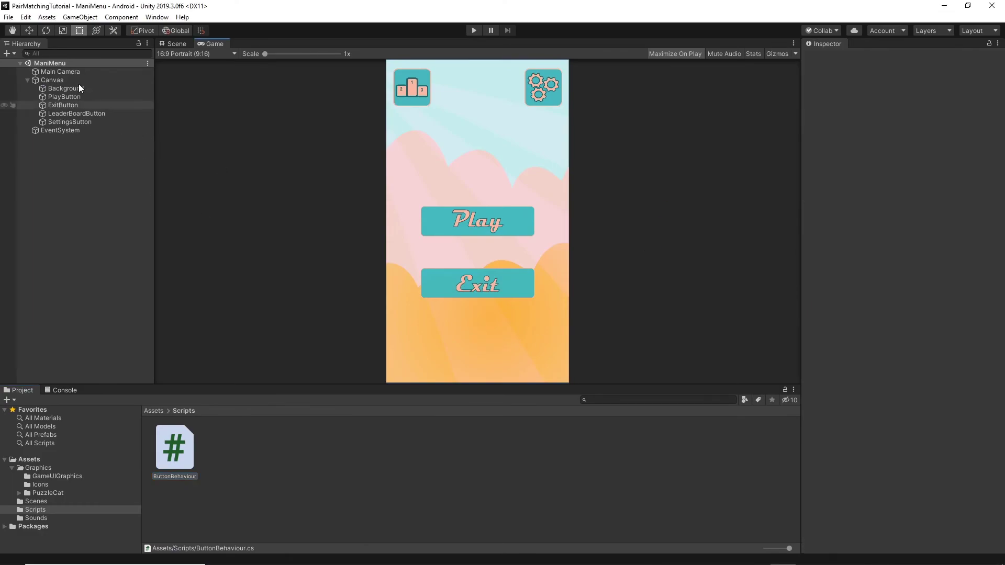
- Attach the ButtonBehaviour script to Main Camera
click(64, 72)
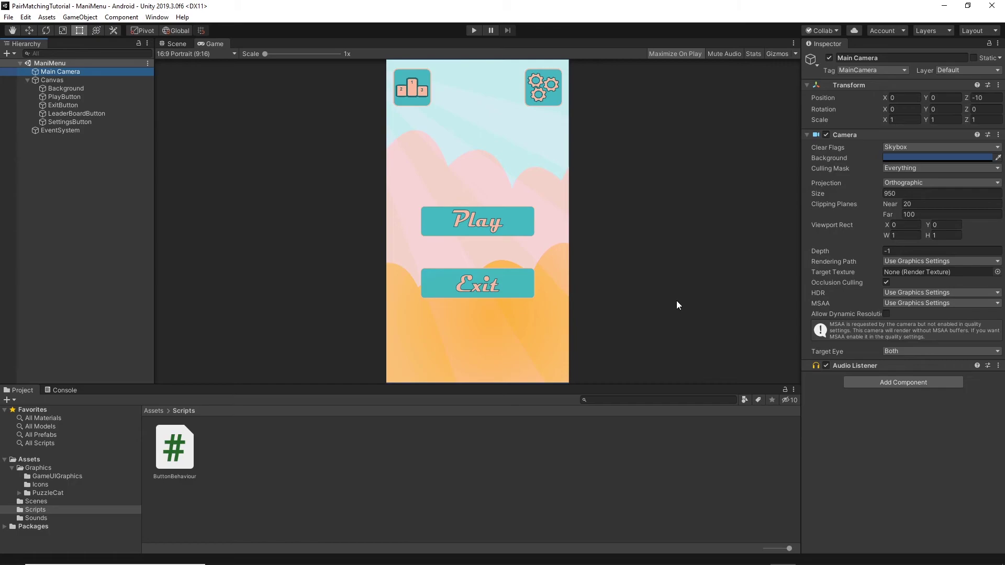
click(174, 456)
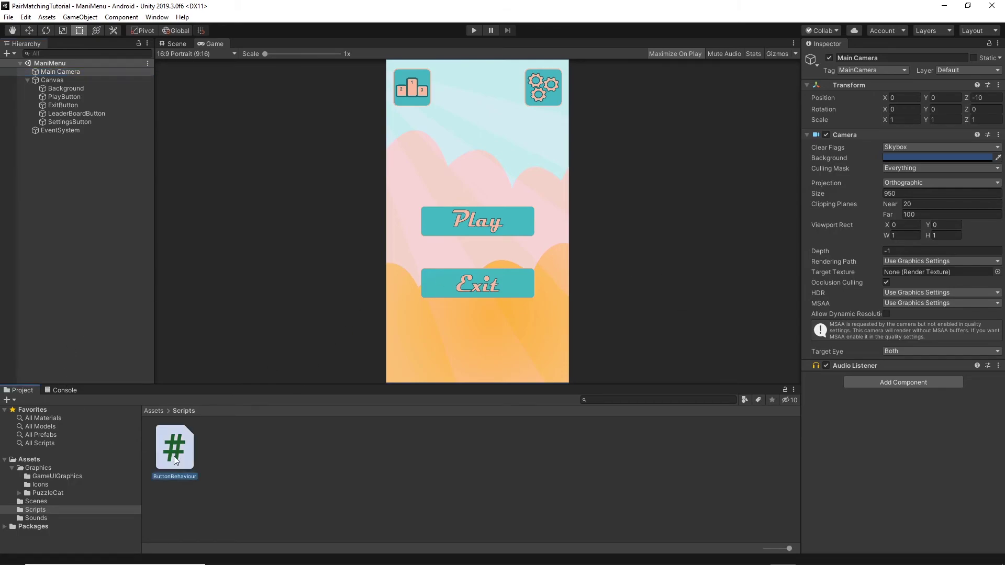
drag(174, 457, 829, 385)
click(732, 240)
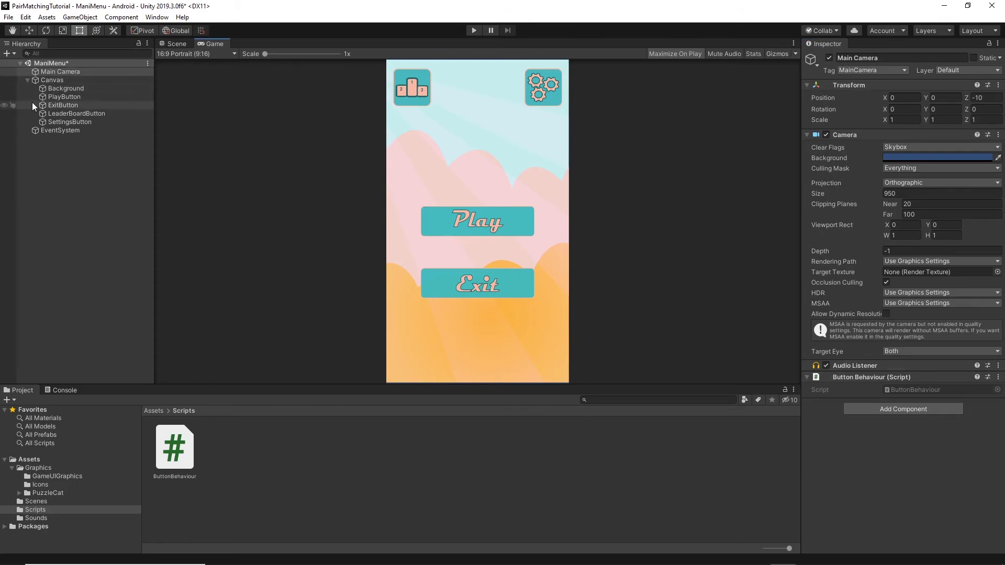
- Add an On Click entry to PlayButton targeting Main Camera's ButtonBehaviour.LoadScene
click(49, 98)
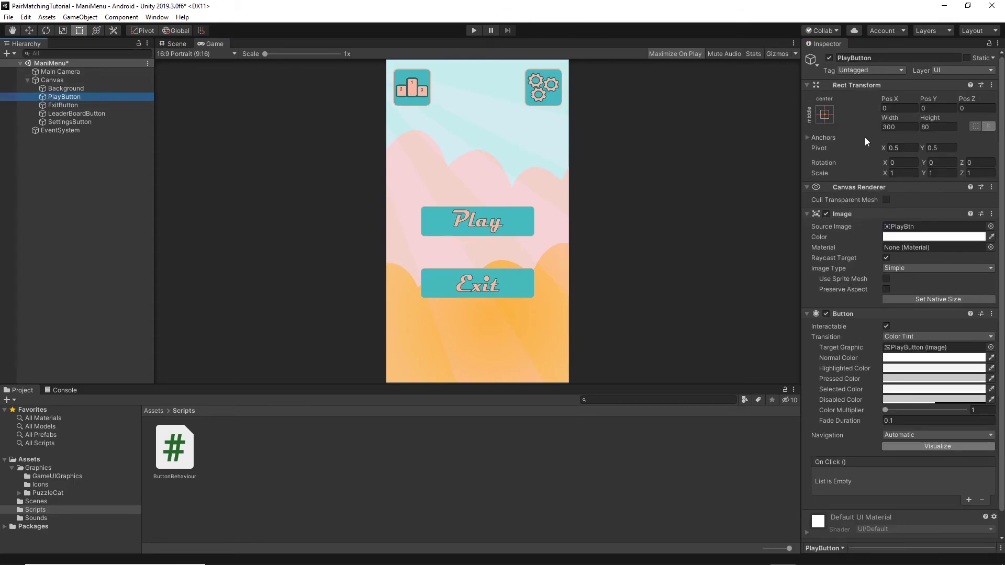
scroll(861, 262, down, 1)
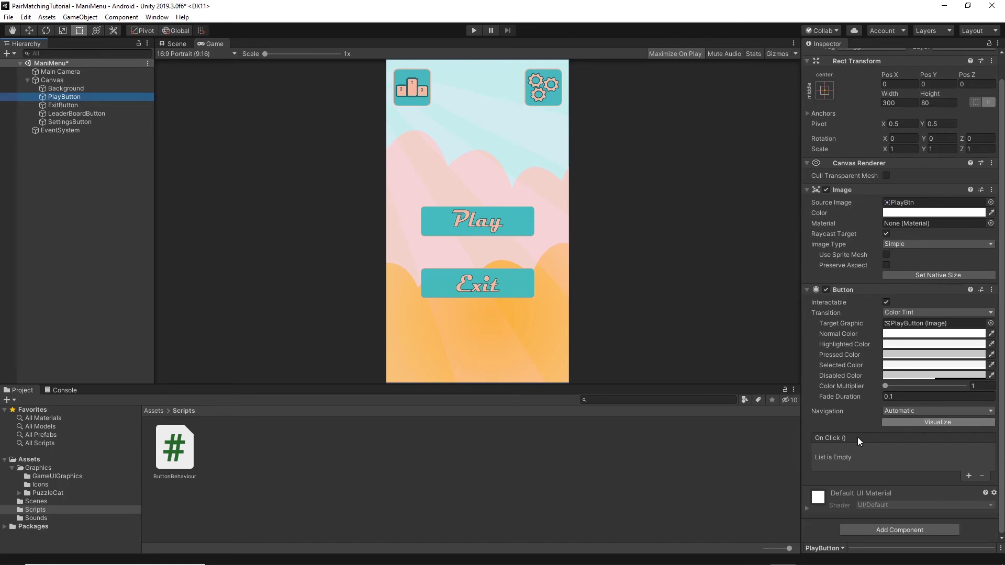
click(968, 475)
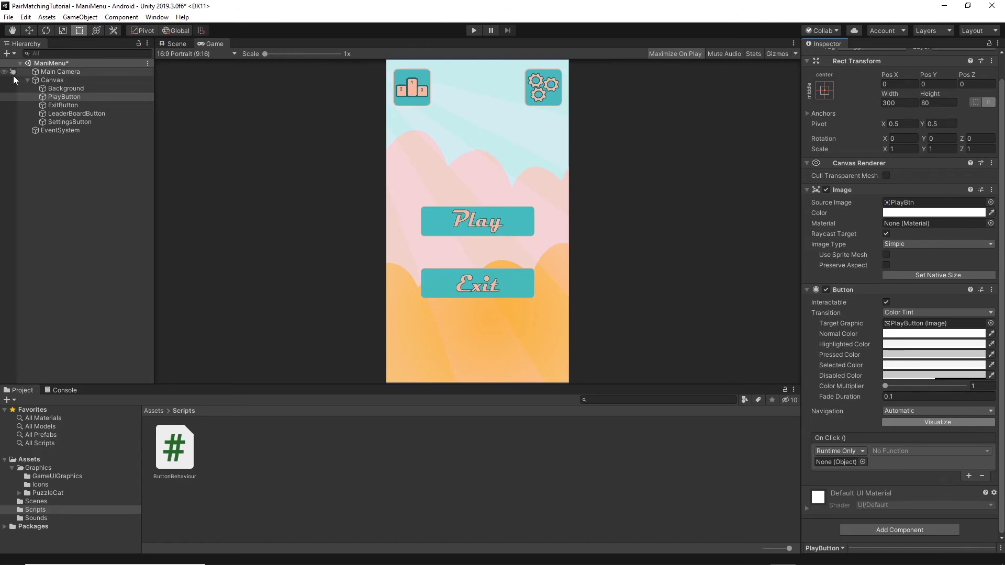
drag(37, 80, 821, 463)
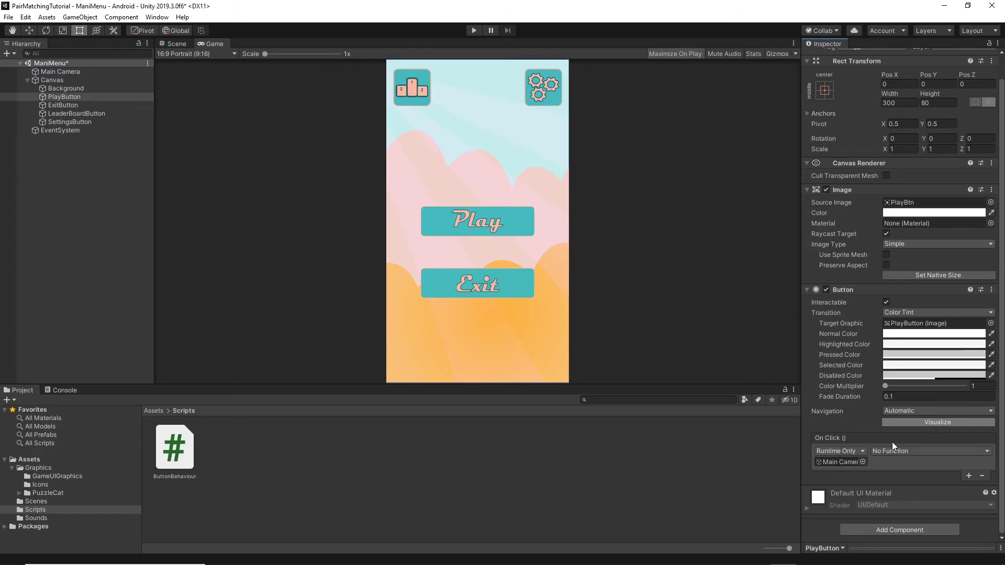
click(910, 450)
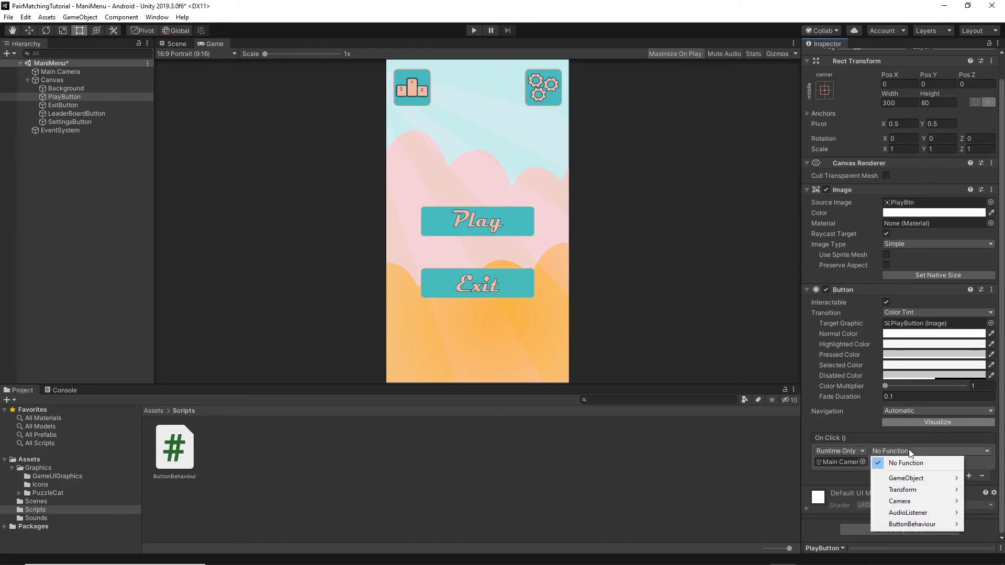
mouse_move(922, 524)
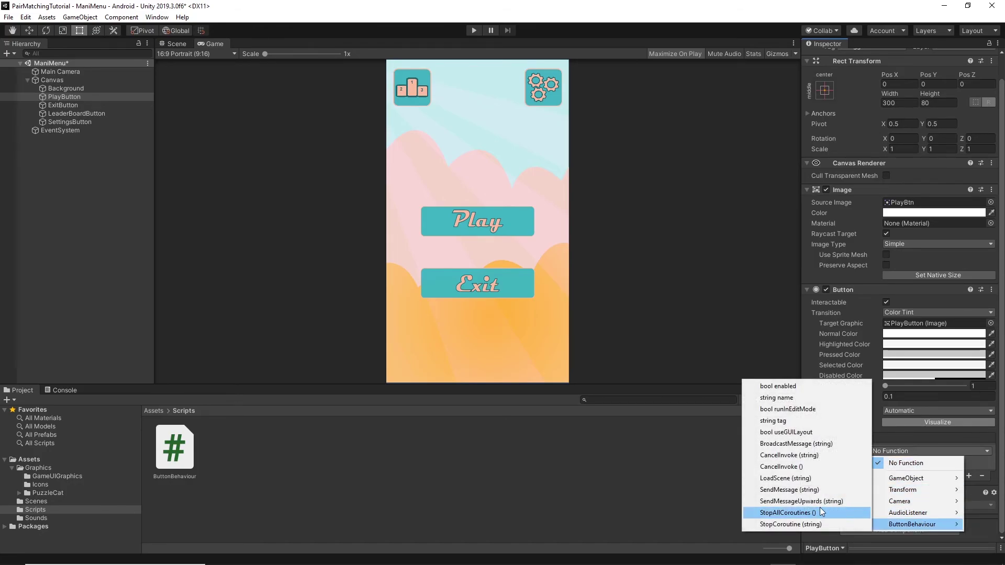
click(801, 478)
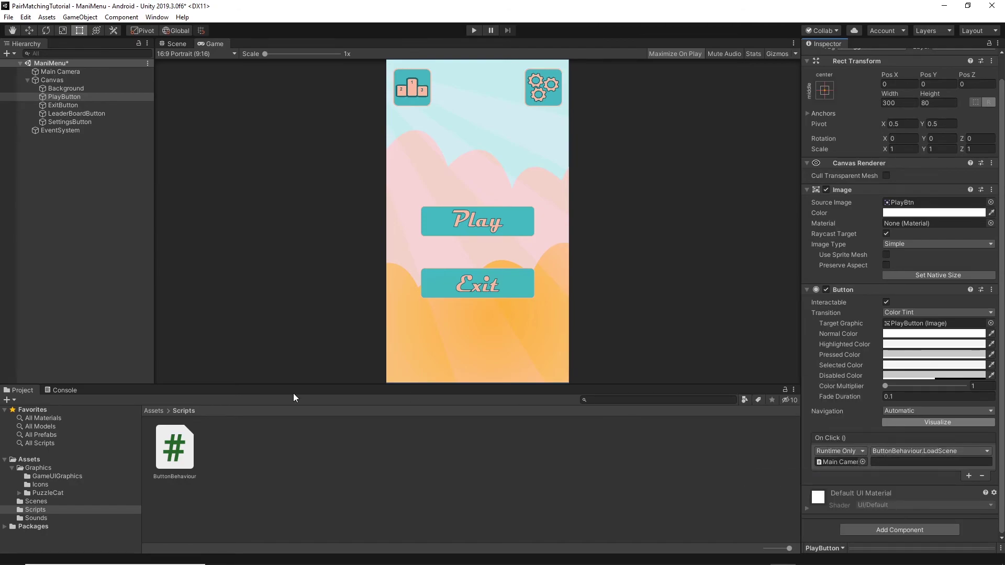
- Pass SetGame as the LoadScene argument, verify it on PlayButton, and enter Play mode
click(34, 500)
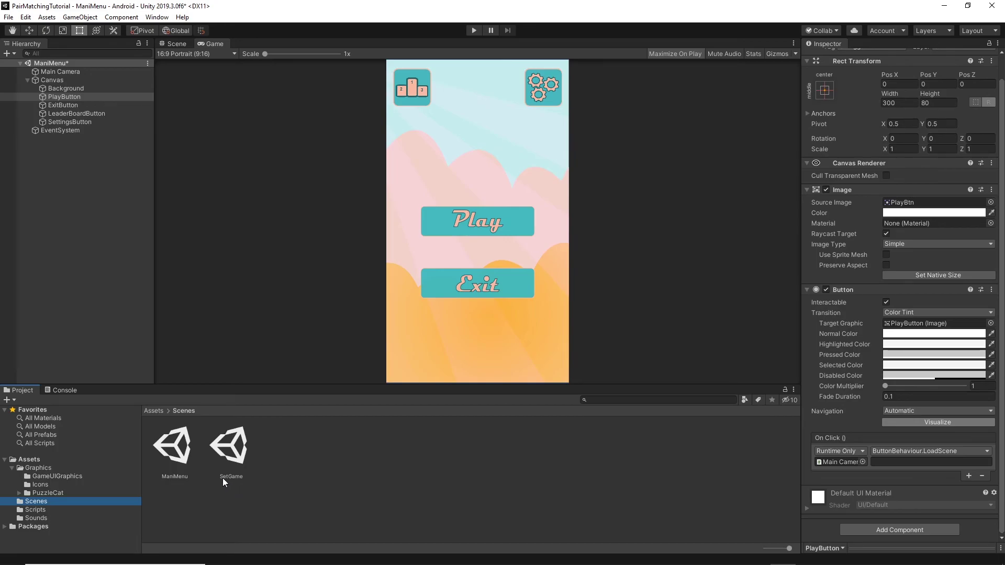
click(890, 462)
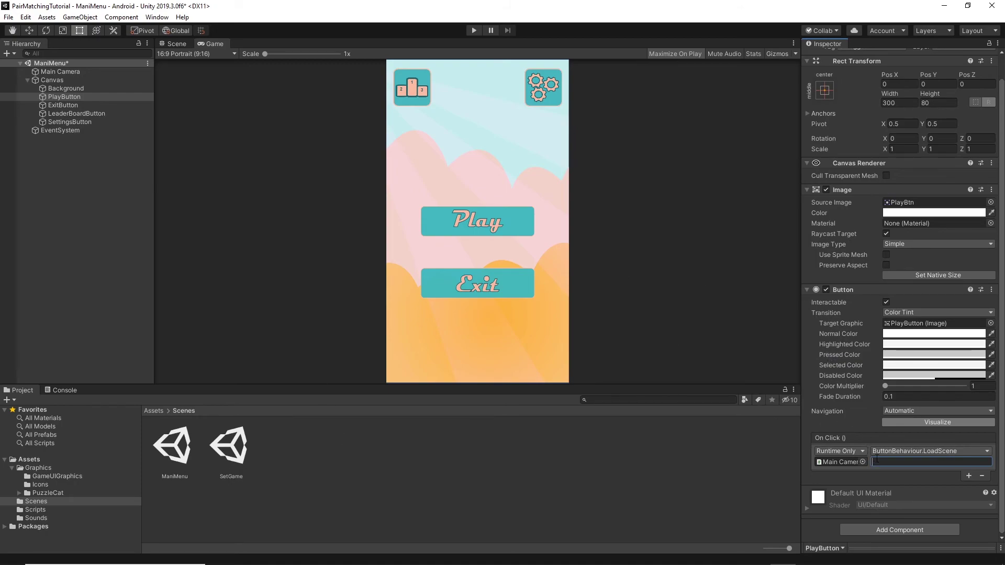
text(SetGame)
click(779, 470)
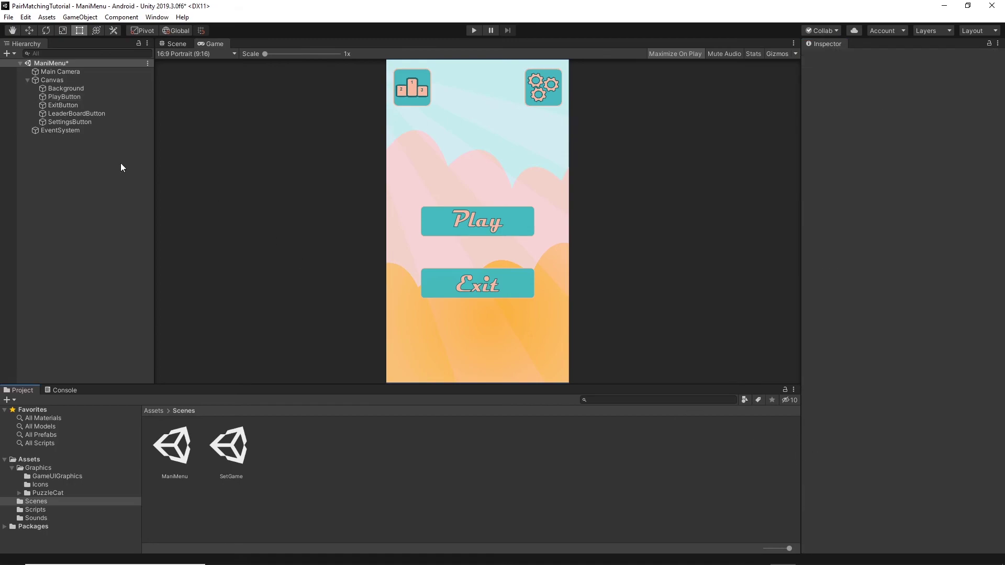
click(64, 97)
click(544, 107)
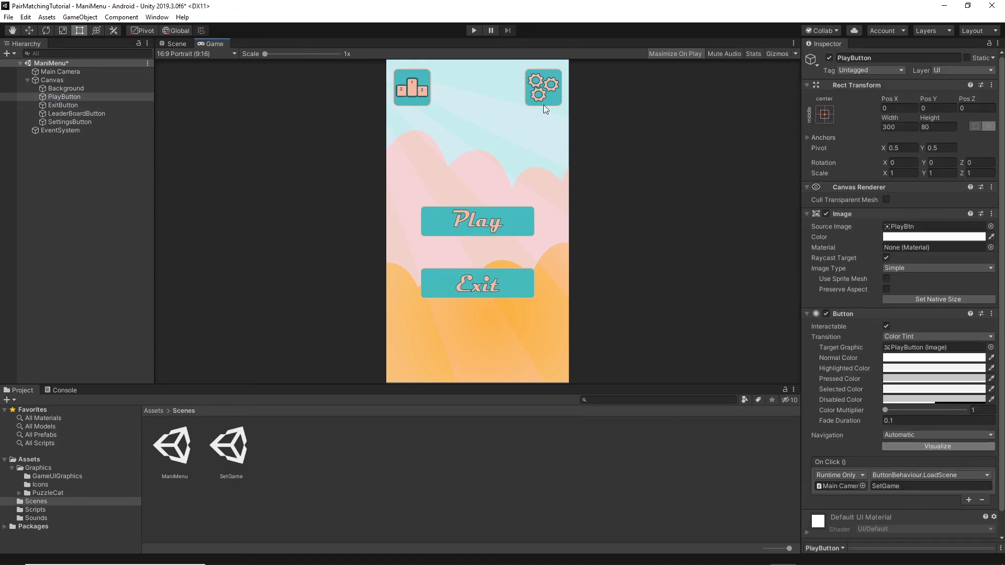
click(473, 30)
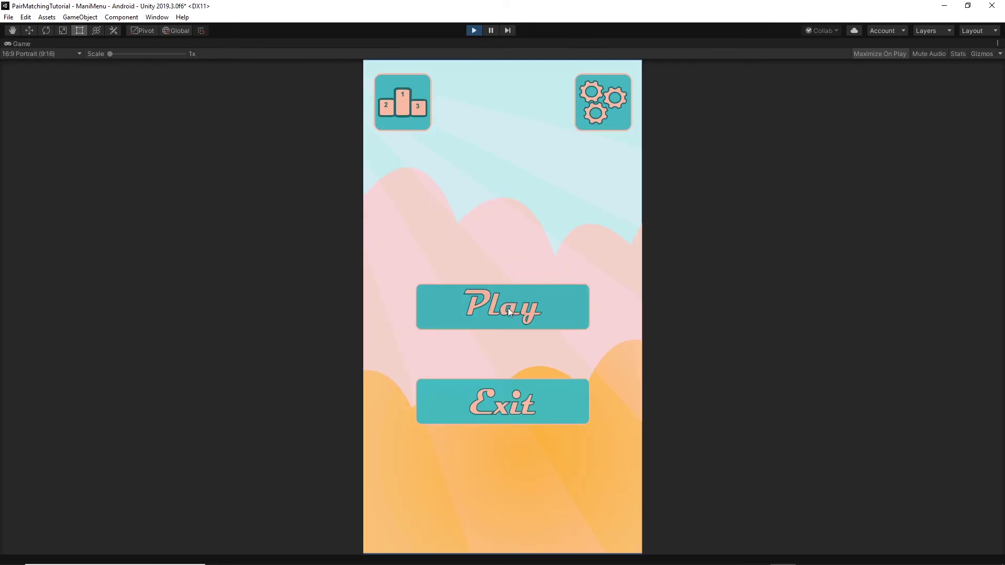
- Test the Play button, stop the game, and clear the SetGame not-in-build-settings error from the Console
click(507, 308)
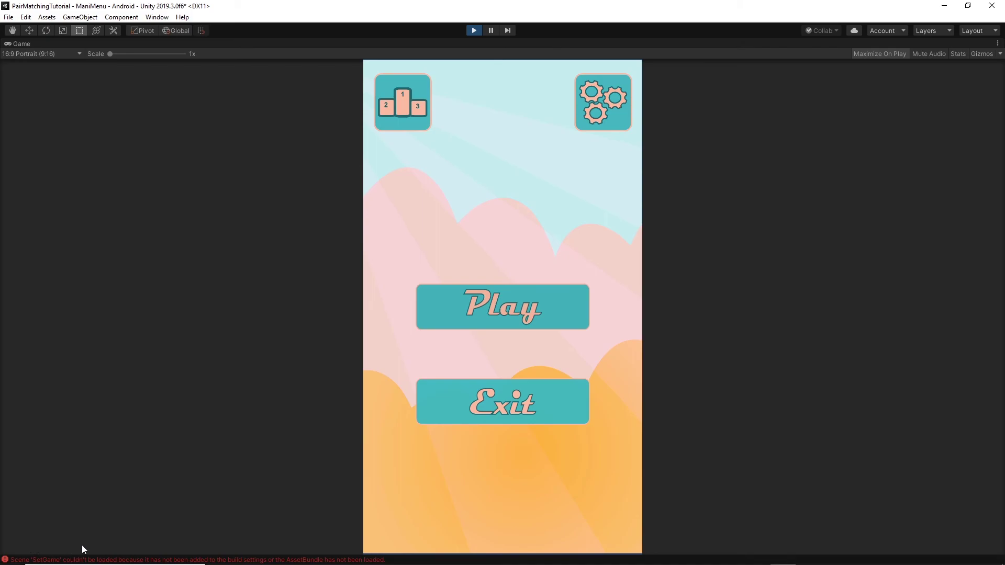
click(474, 31)
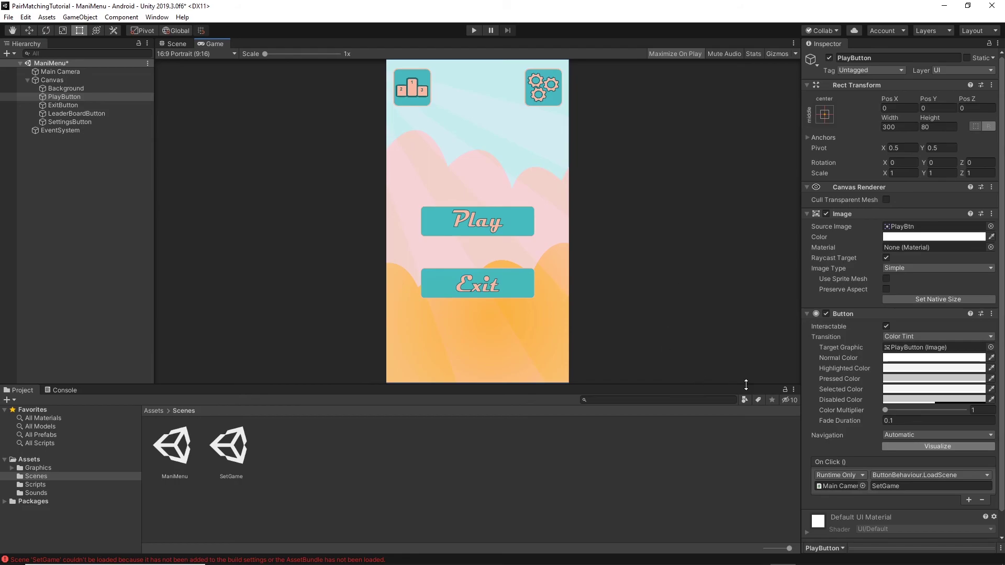
click(57, 391)
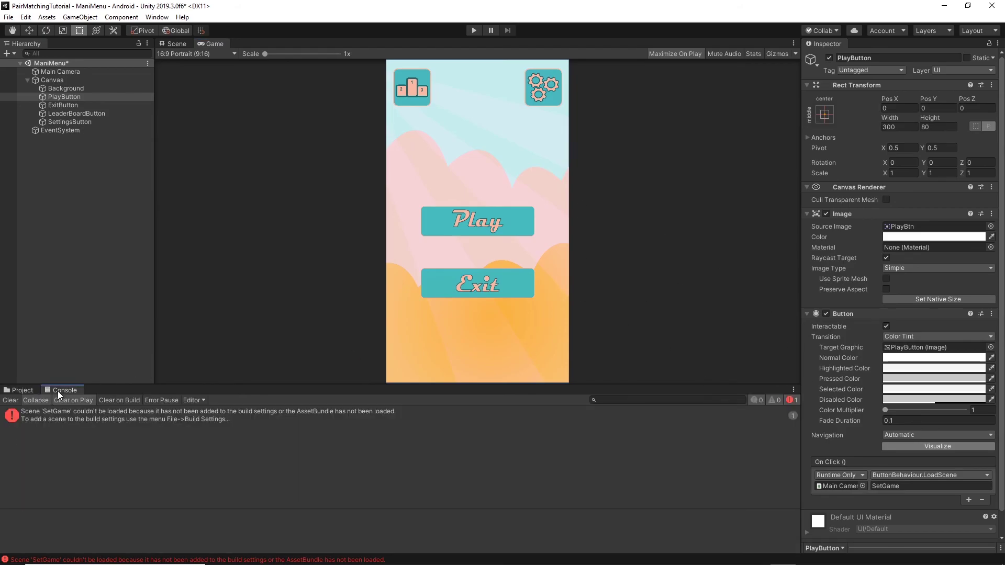
click(10, 400)
click(674, 53)
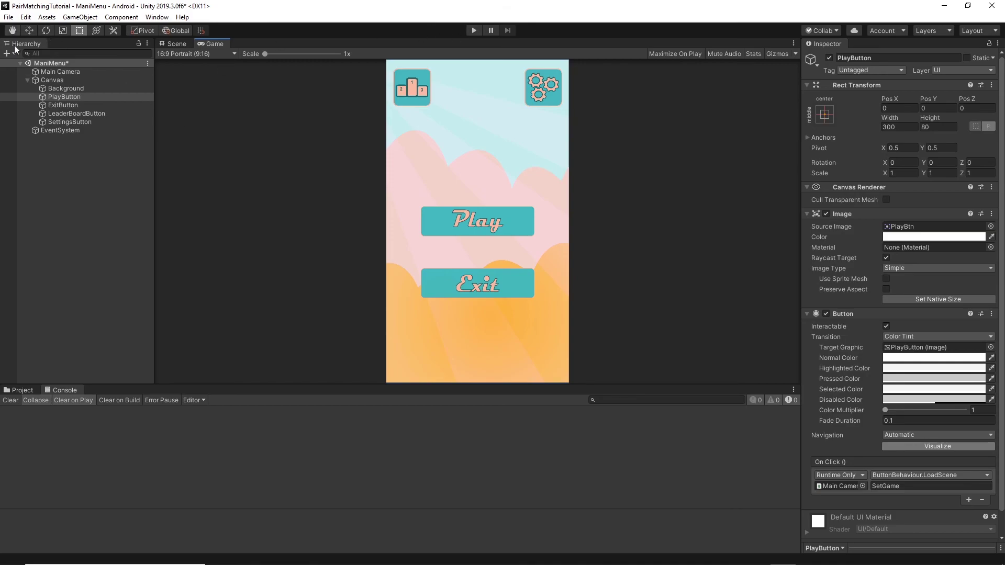
click(9, 390)
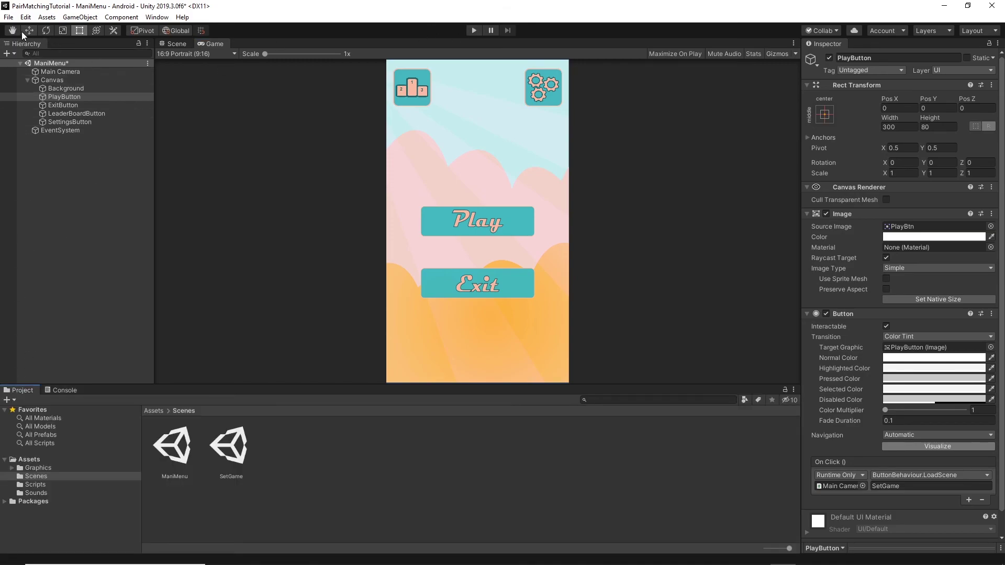
click(8, 17)
- Replace the deleted SampleScene in Scenes In Build with ManiMenu at index 0 and SetGame at 1
click(30, 121)
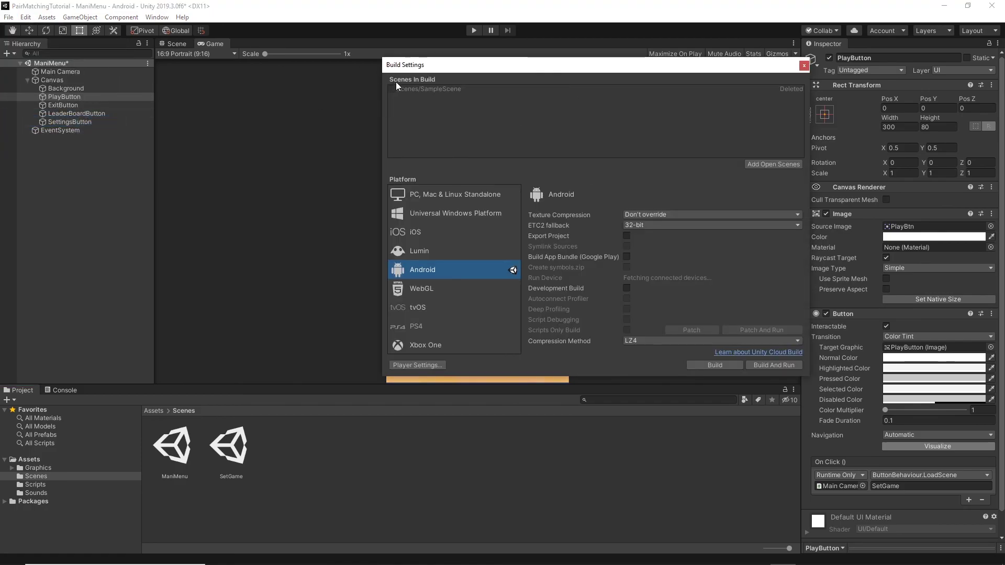
click(443, 89)
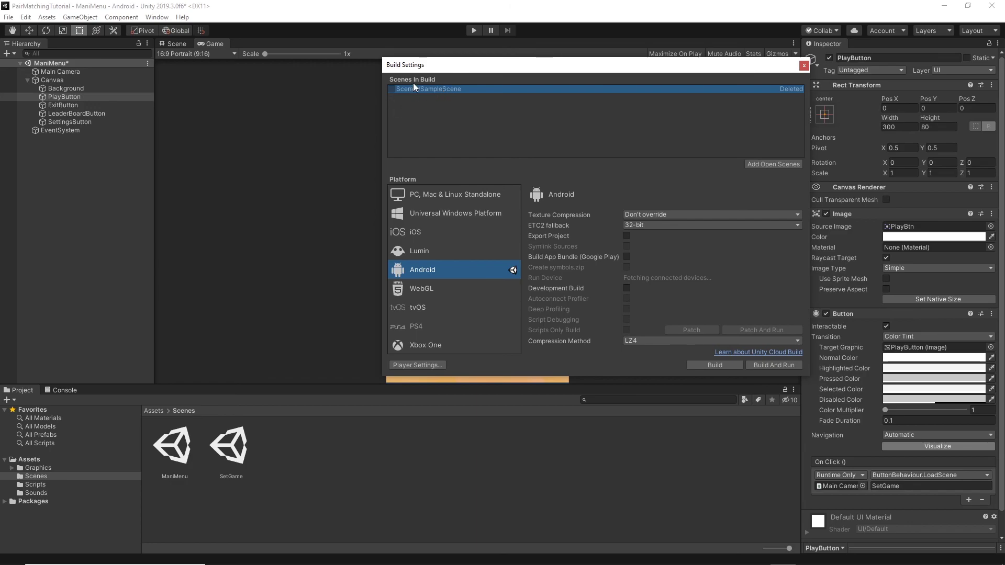
key(Delete)
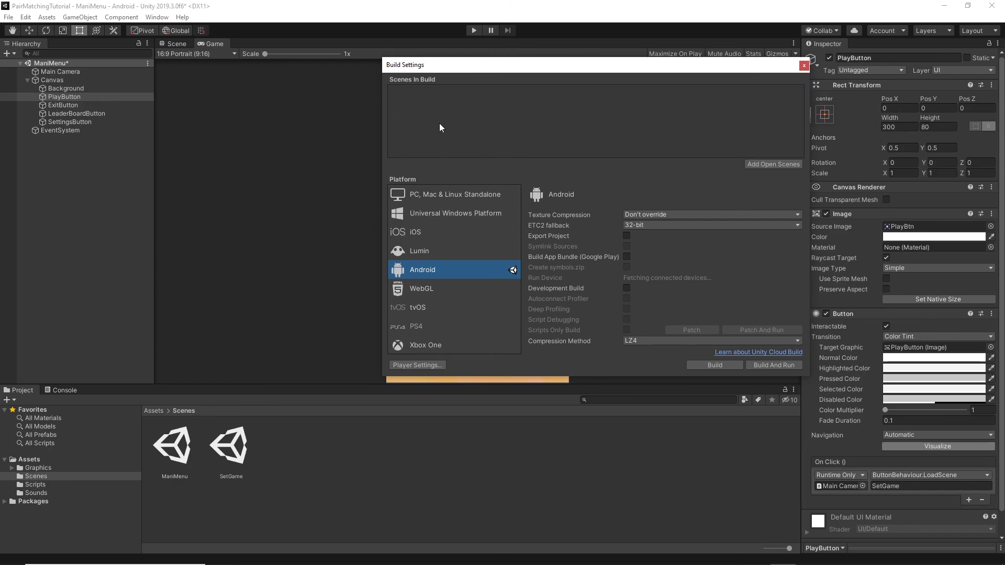
click(180, 443)
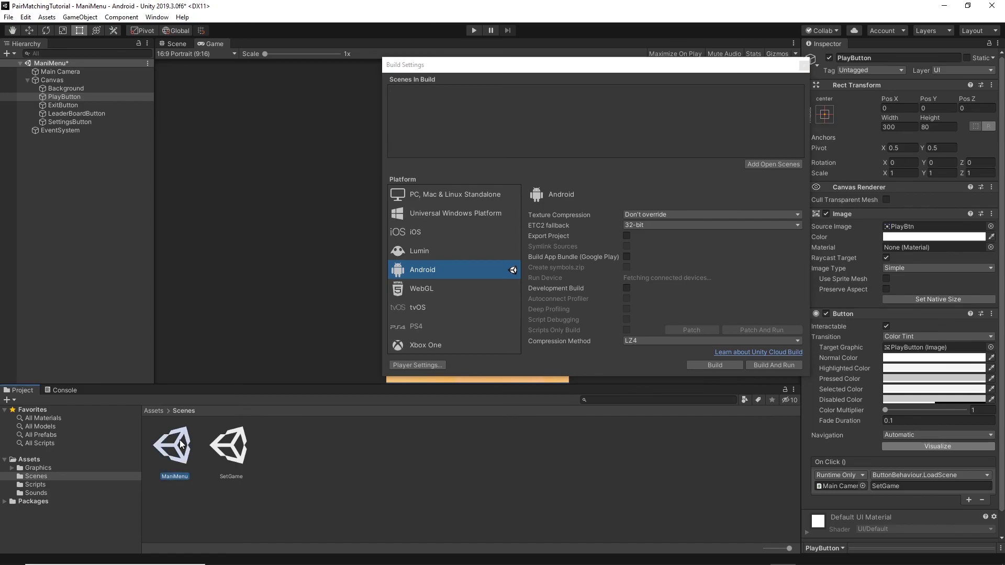
drag(180, 440, 451, 147)
drag(475, 108, 476, 108)
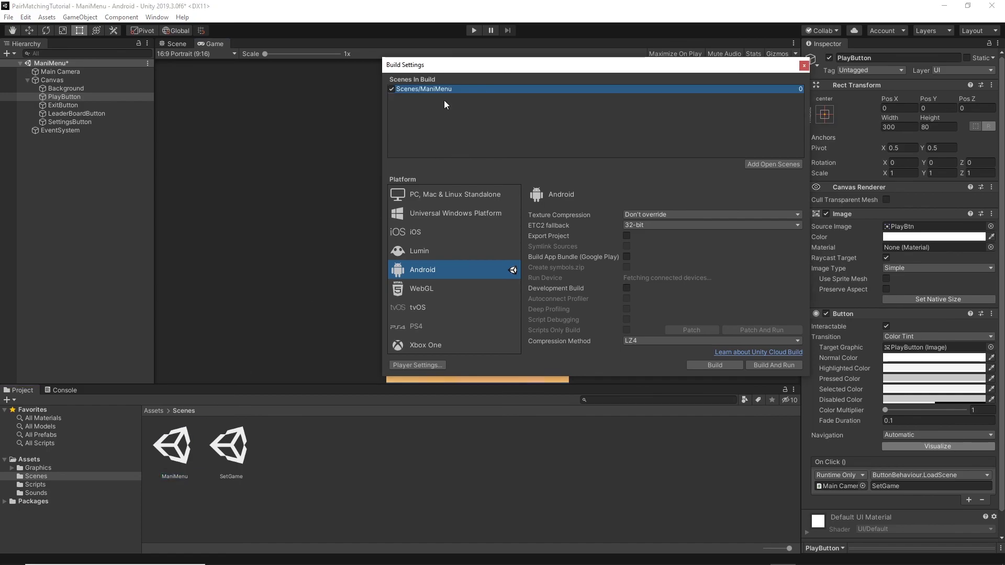
click(227, 453)
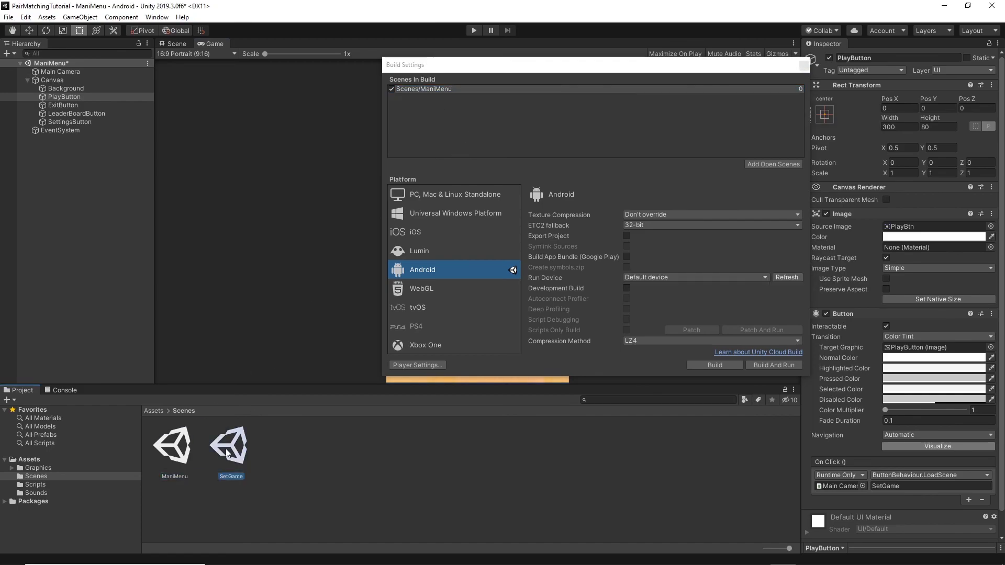
drag(226, 453, 475, 102)
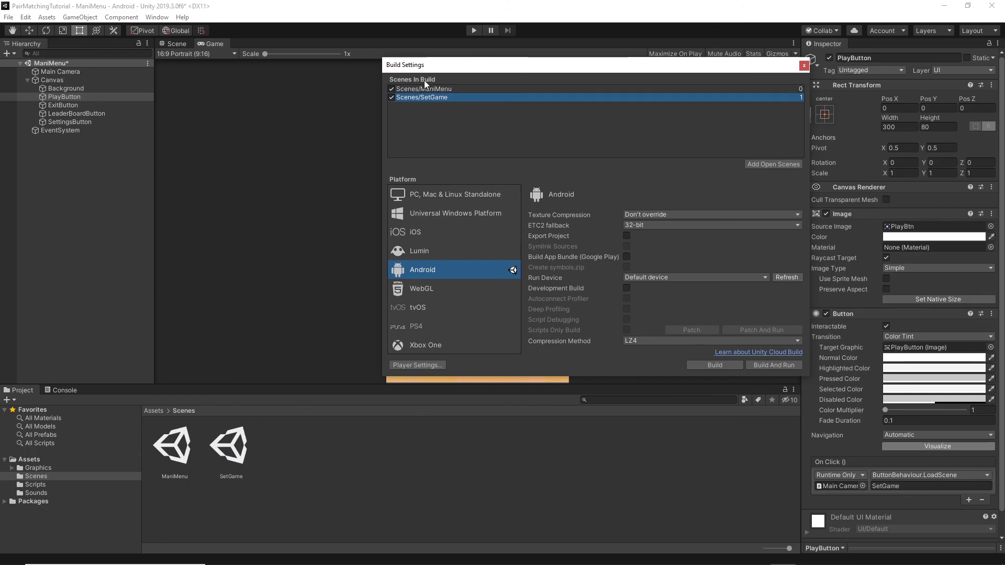
click(804, 65)
- Run the game and use its Play button to load the empty blue SetGame scene
click(474, 30)
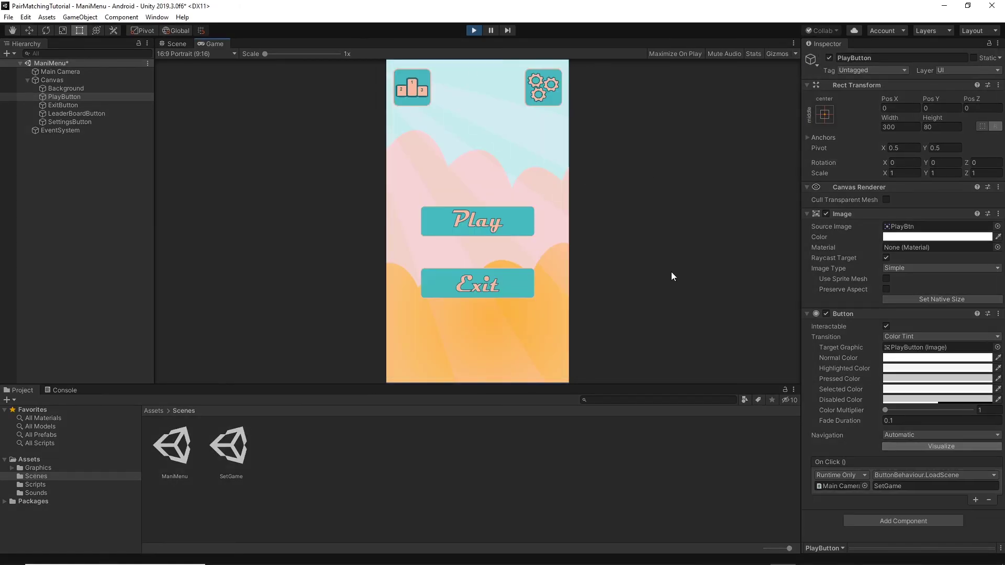
click(491, 212)
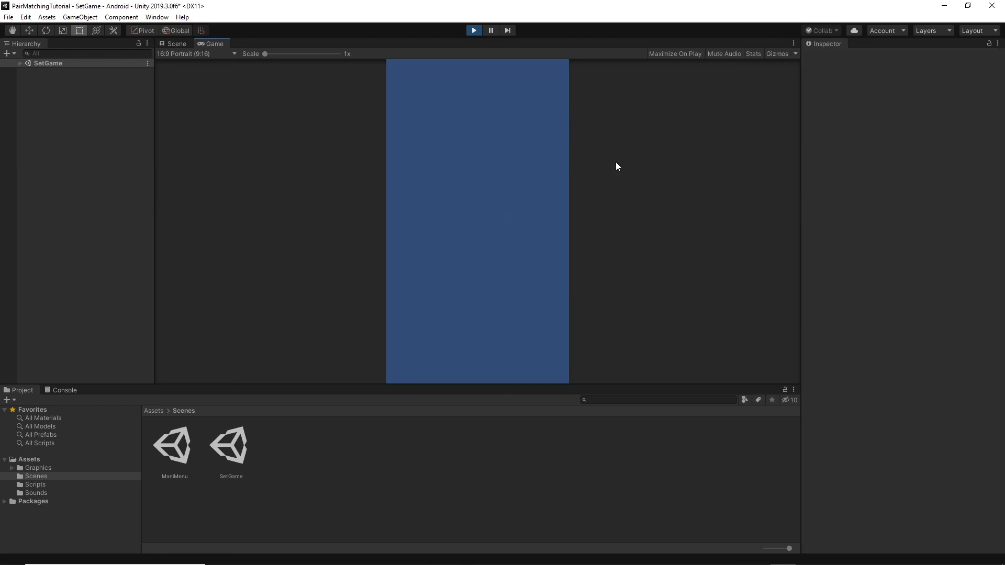